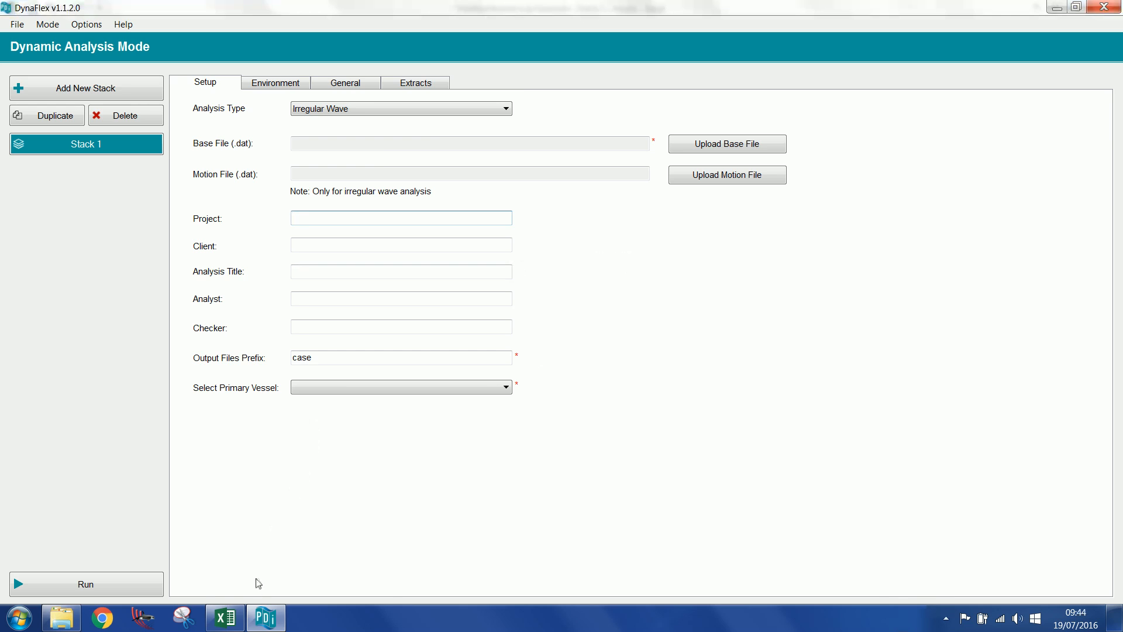
Step: Switch to the Excel results workbook and examine the project details and the Limited Hs table on the Formatted Results sheet
{"action": "left_click", "coordinate": [226, 619]}
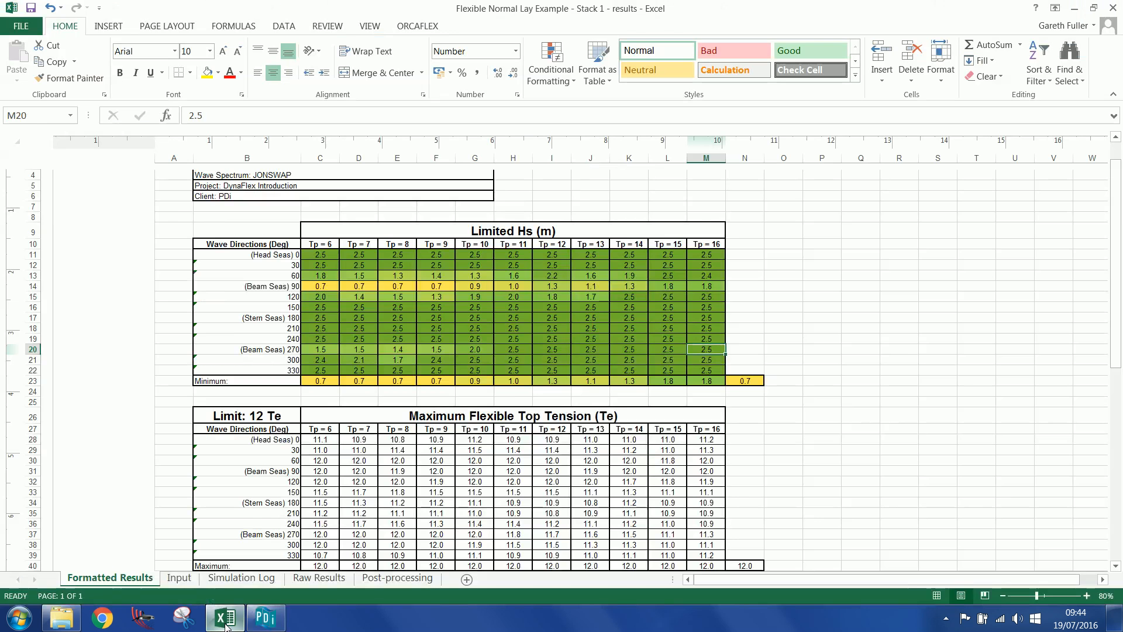
{"action": "scroll", "coordinate": [261, 279], "scroll_direction": "up", "scroll_amount": 5}
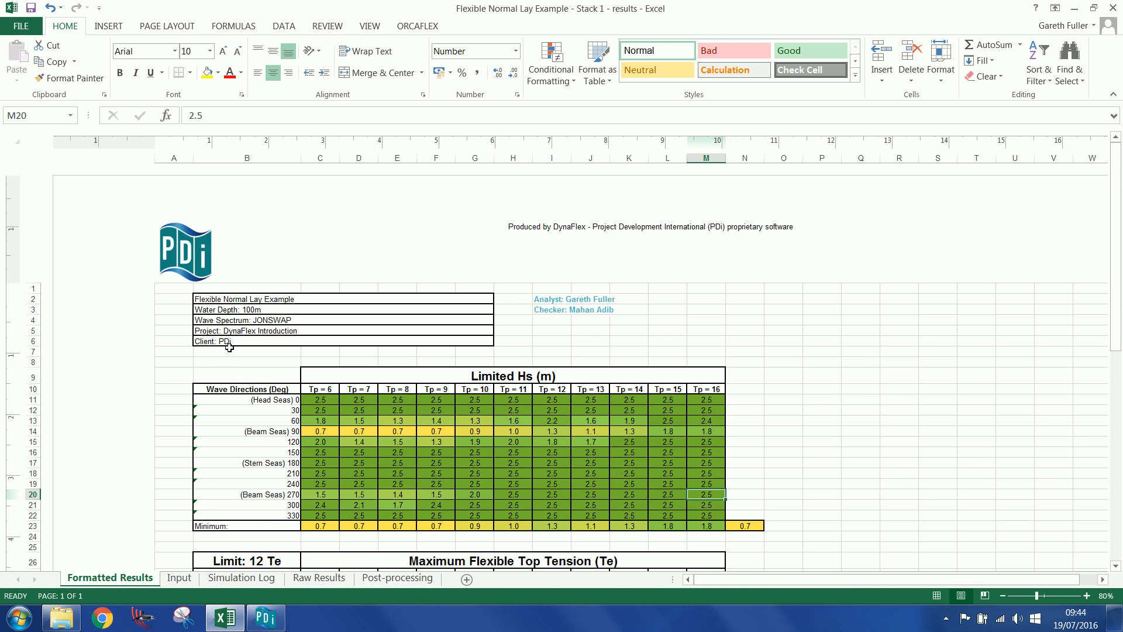
{"action": "left_click_drag", "start_coordinate": [236, 343], "coordinate": [744, 526]}
{"action": "left_click", "coordinate": [733, 506]}
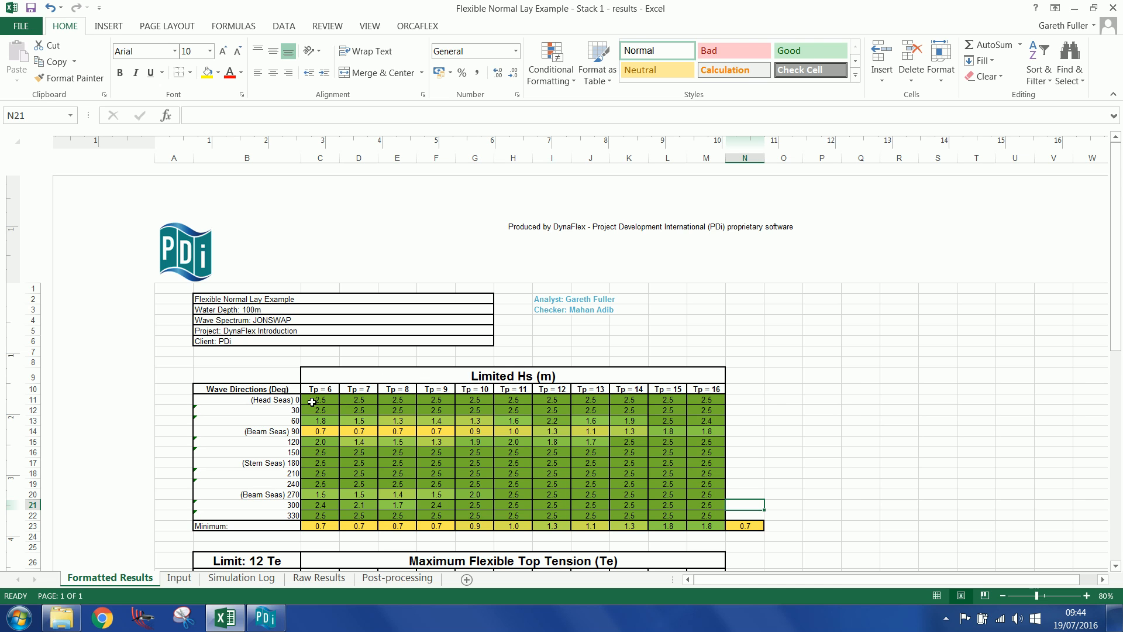
{"action": "left_click_drag", "start_coordinate": [296, 390], "coordinate": [773, 537]}
{"action": "left_click", "coordinate": [740, 488]}
Step: Examine the Maximum Flexible Top Tension table and its stated limit further down the results sheet
{"action": "scroll", "coordinate": [740, 489], "scroll_direction": "down", "scroll_amount": 5}
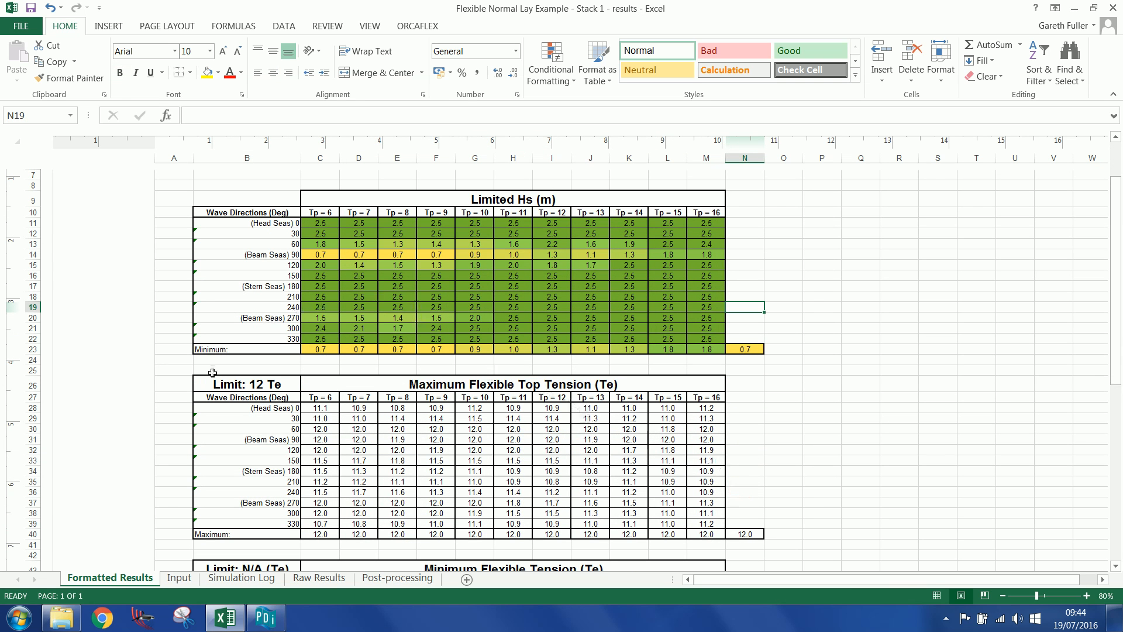
{"action": "scroll", "coordinate": [266, 384], "scroll_direction": "down", "scroll_amount": 2}
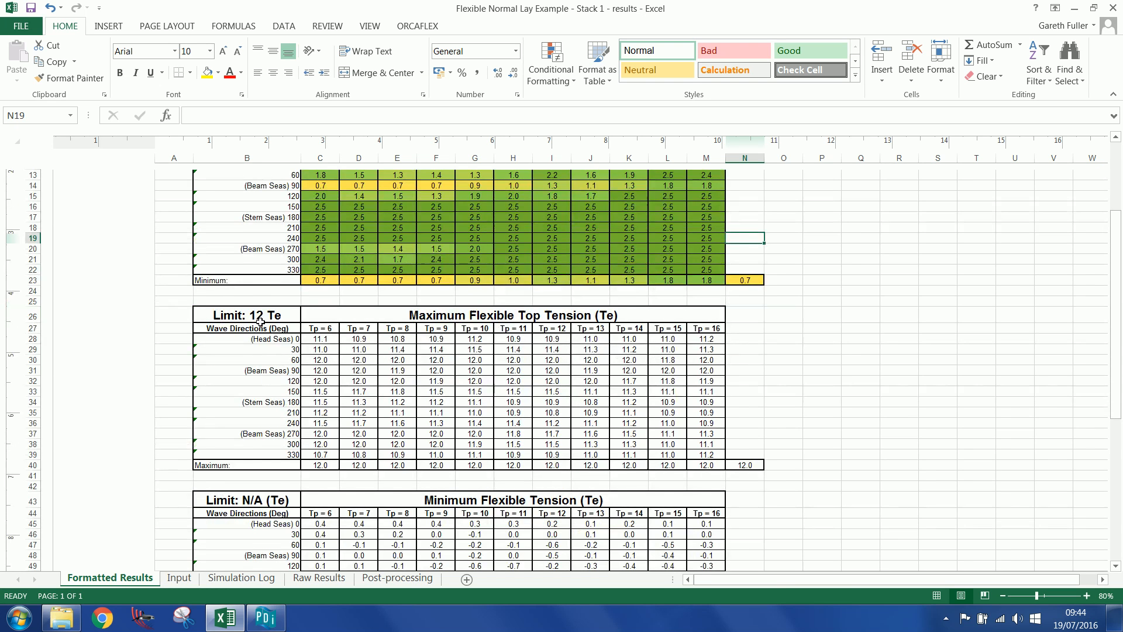
{"action": "left_click", "coordinate": [248, 455]}
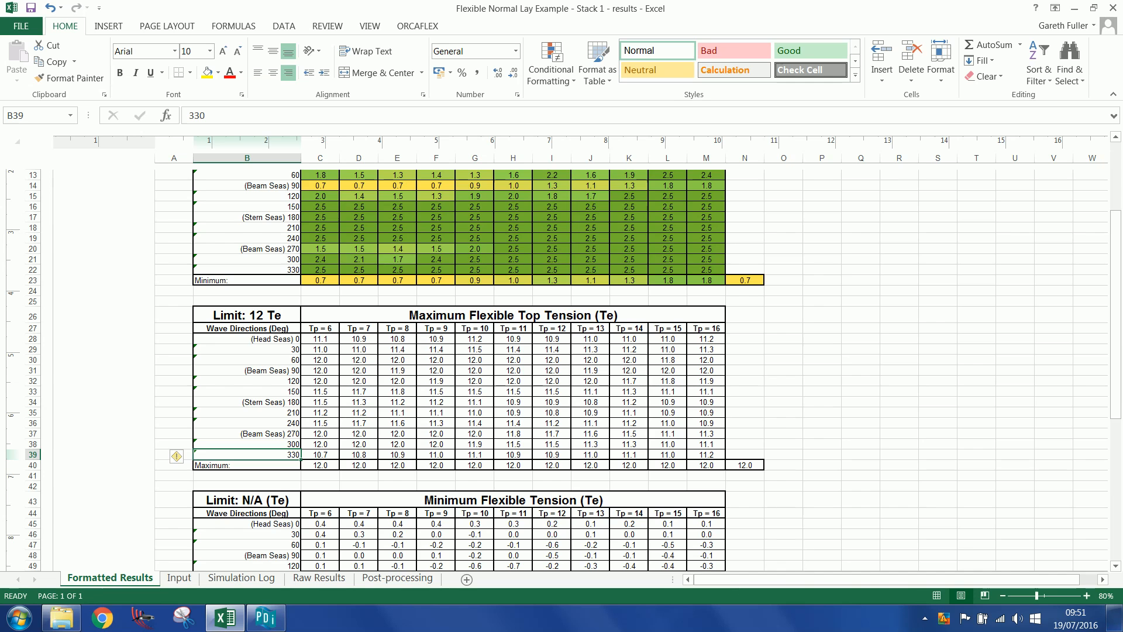
Step: Open the base data file from the screencast folder in OrcaFlex and review the data of Vessel1
{"action": "left_click", "coordinate": [266, 618]}
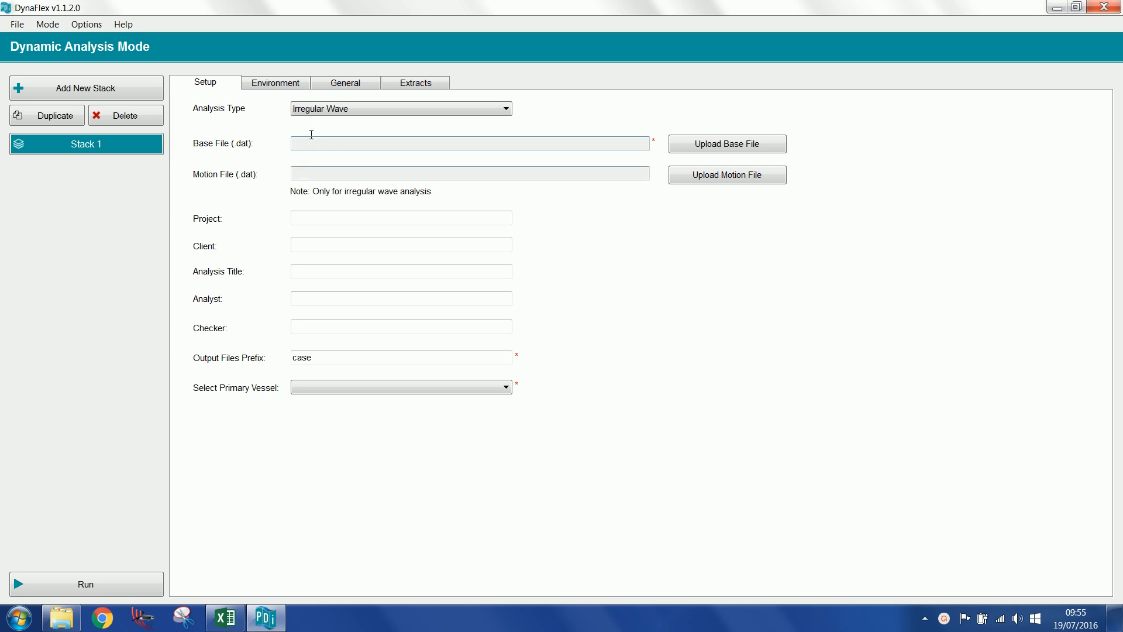
{"action": "left_click", "coordinate": [61, 618]}
{"action": "left_click", "coordinate": [264, 103]}
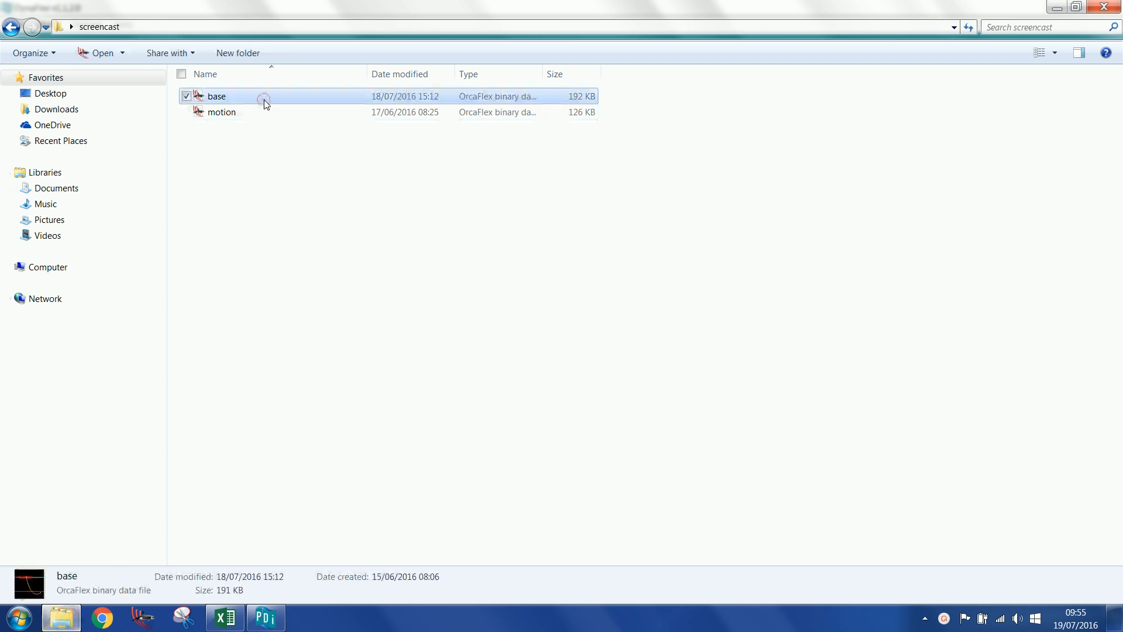
{"action": "double_click", "coordinate": [266, 104]}
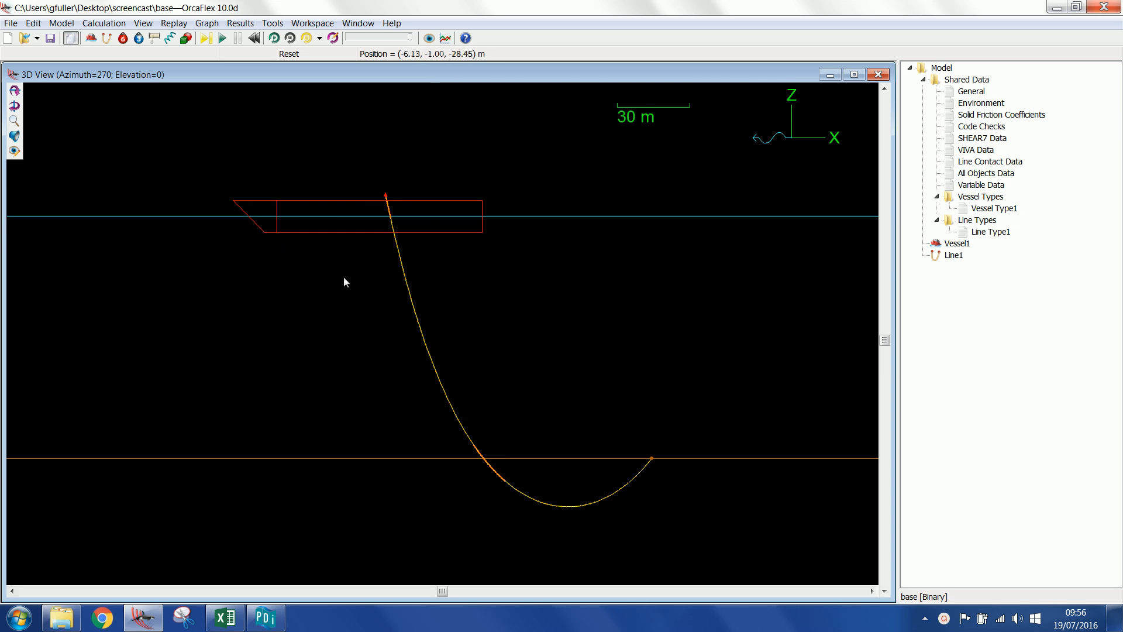
{"action": "double_click", "coordinate": [304, 198]}
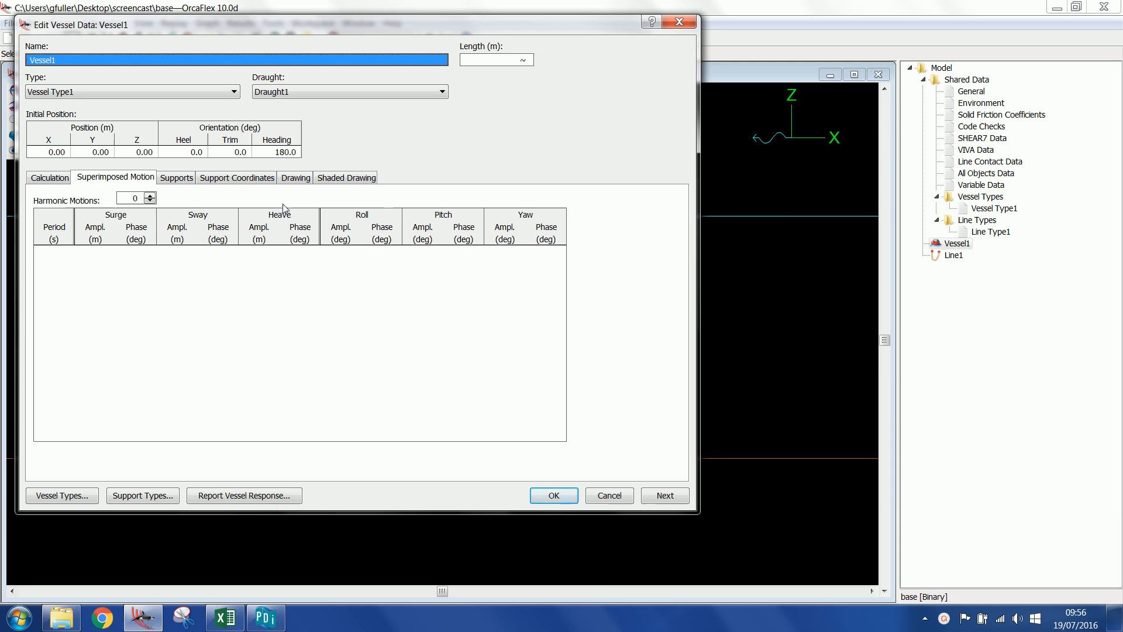
{"action": "left_click", "coordinate": [562, 498]}
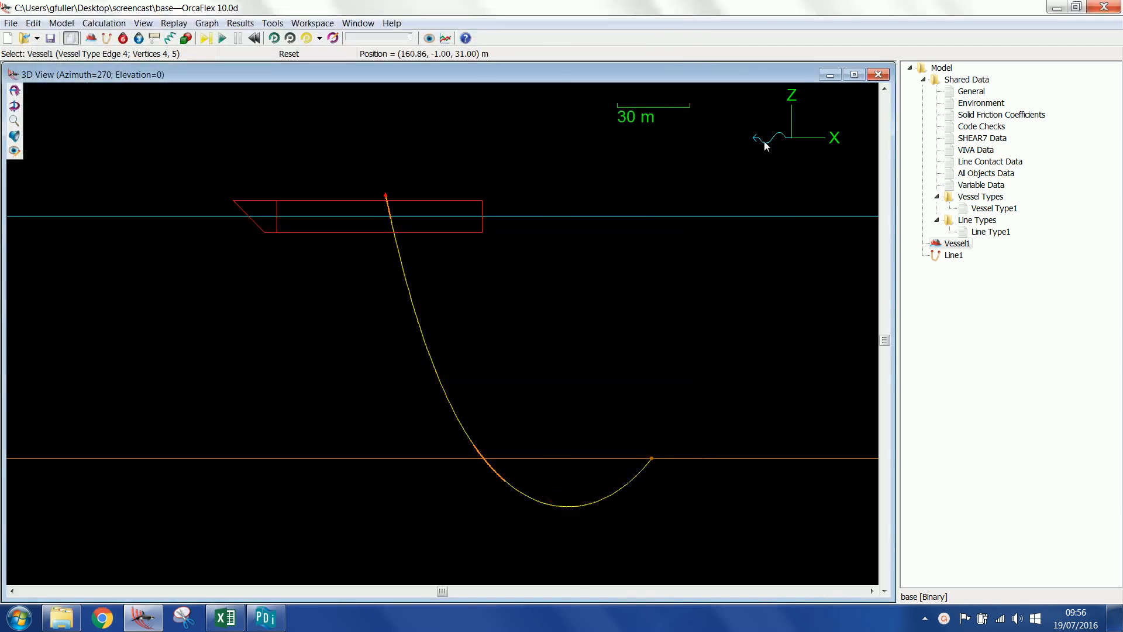
Step: Set the Wave1 direction to 0 degrees in the environment data and check the model in plan and elevation views
{"action": "left_click", "coordinate": [987, 104]}
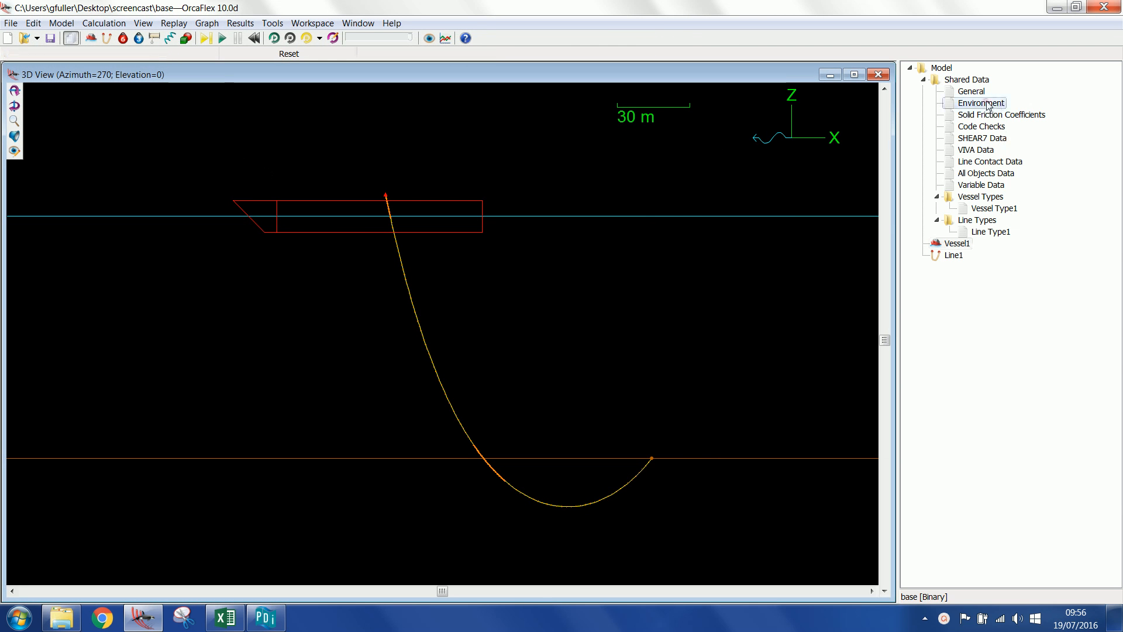
{"action": "double_click", "coordinate": [986, 104]}
{"action": "left_click", "coordinate": [78, 258]}
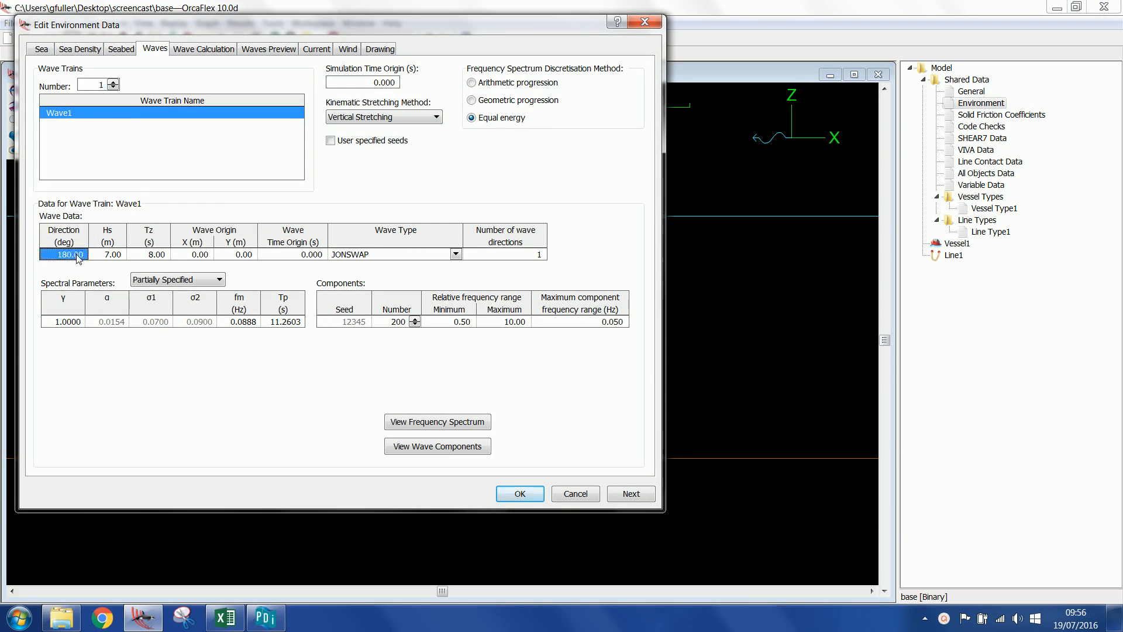
{"action": "type", "text": "0"}
{"action": "key", "text": "Return"}
{"action": "key", "text": "Return"}
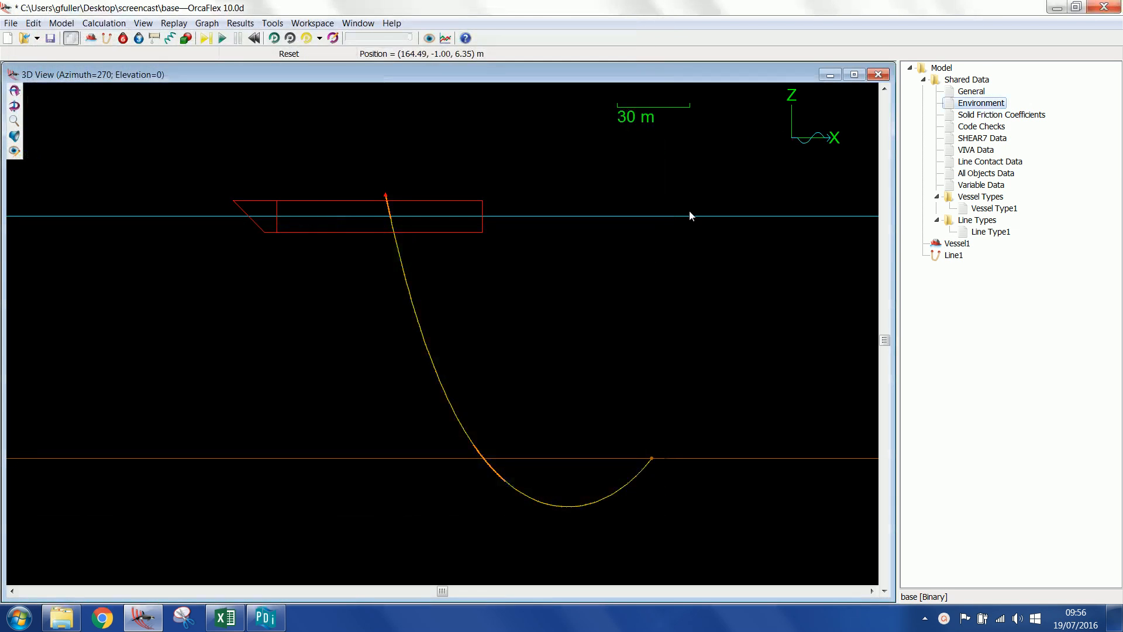
{"action": "key", "text": "ctrl+p"}
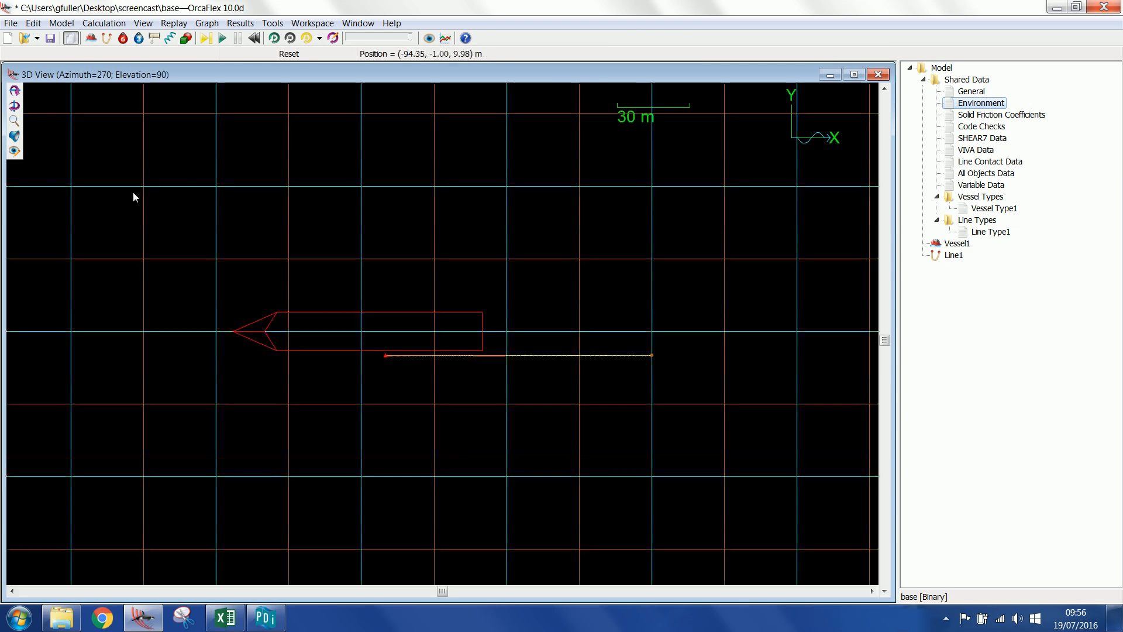
{"action": "key", "text": "ctrl+e"}
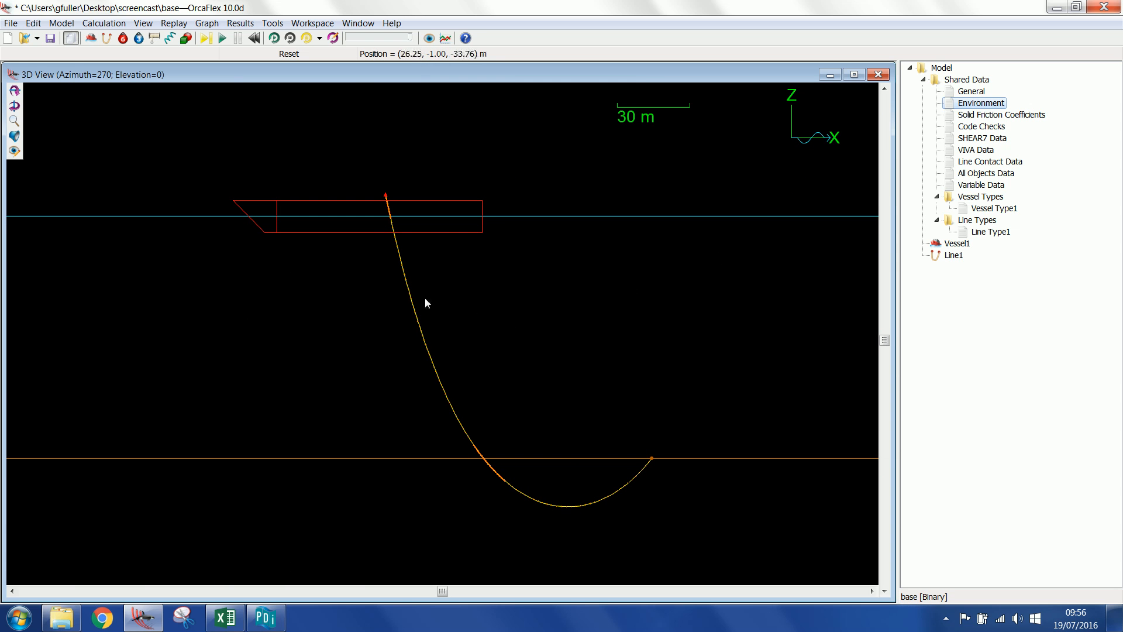
Step: Open the Line1 data and inspect the connection objects and relative positions of ends A and B
{"action": "double_click", "coordinate": [406, 284]}
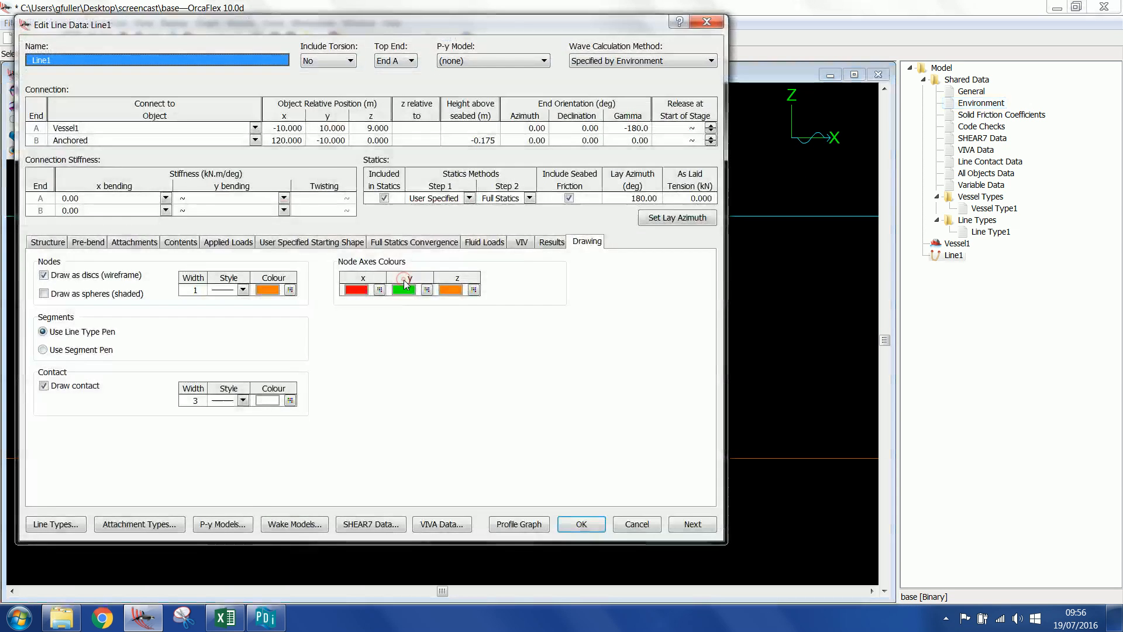
{"action": "left_click", "coordinate": [50, 242]}
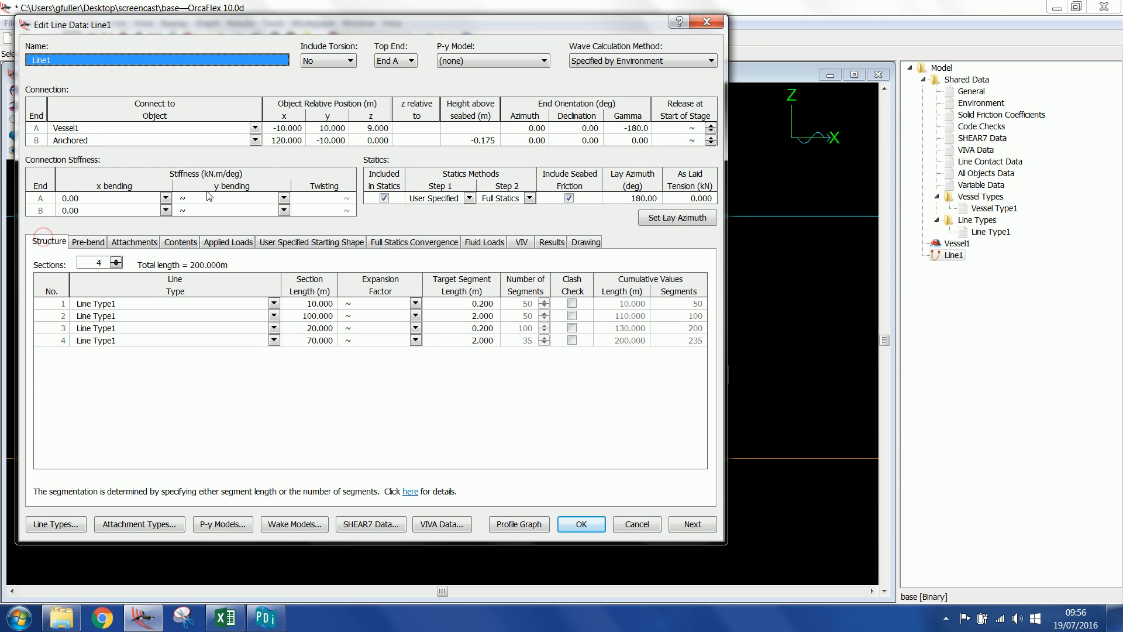
{"action": "left_click_drag", "start_coordinate": [78, 131], "coordinate": [363, 130]}
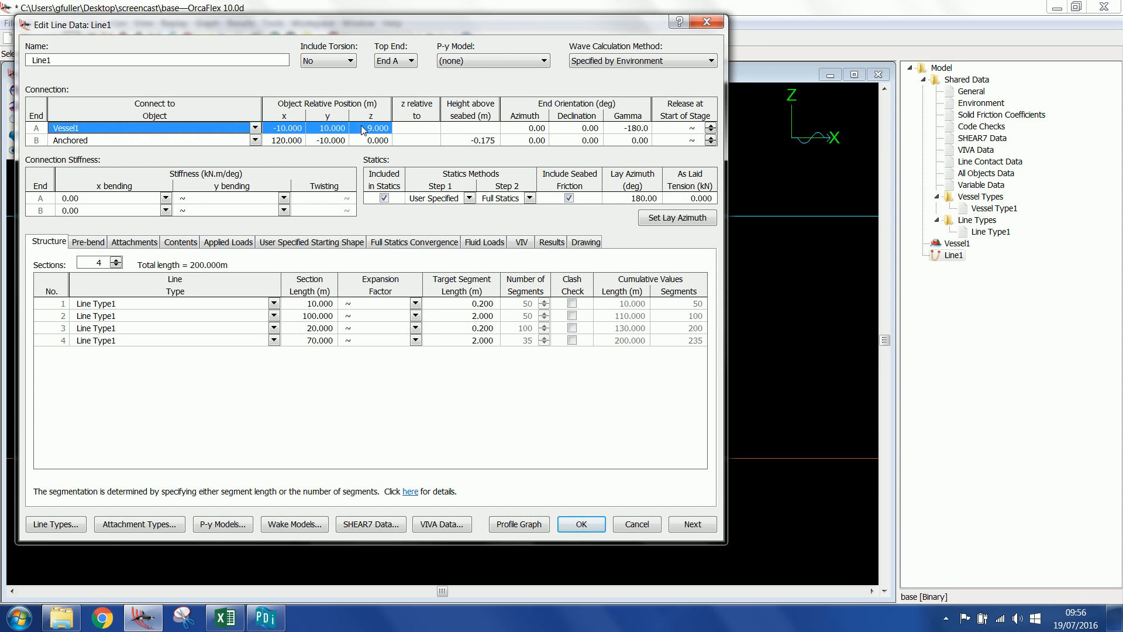
{"action": "left_click", "coordinate": [285, 129]}
{"action": "left_click_drag", "start_coordinate": [285, 129], "coordinate": [374, 129]}
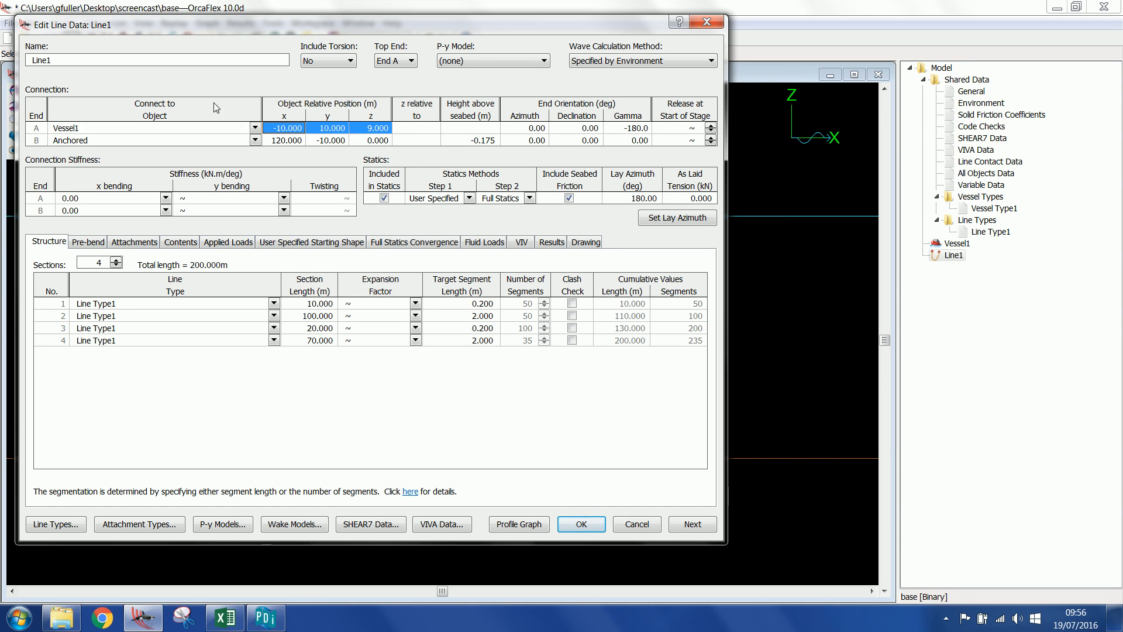
{"action": "left_click_drag", "start_coordinate": [73, 144], "coordinate": [371, 147]}
{"action": "left_click_drag", "start_coordinate": [293, 144], "coordinate": [396, 148]}
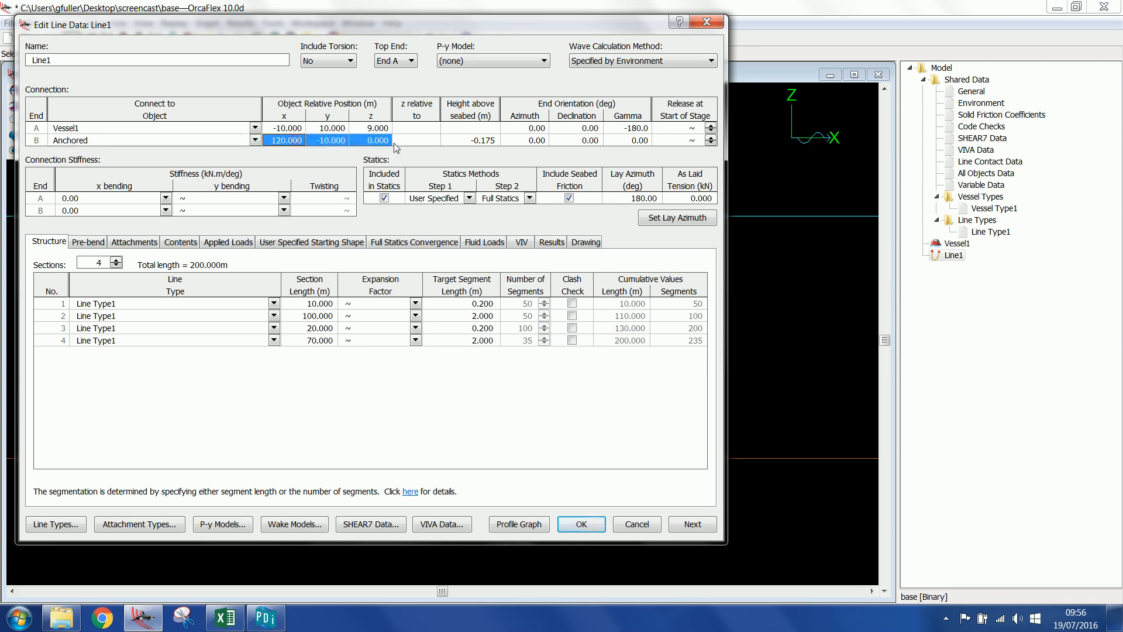
Step: Review the line types, section lengths and target segment lengths of the Line1 sections, and close its data
{"action": "left_click", "coordinate": [147, 308]}
{"action": "left_click_drag", "start_coordinate": [146, 309], "coordinate": [445, 343]}
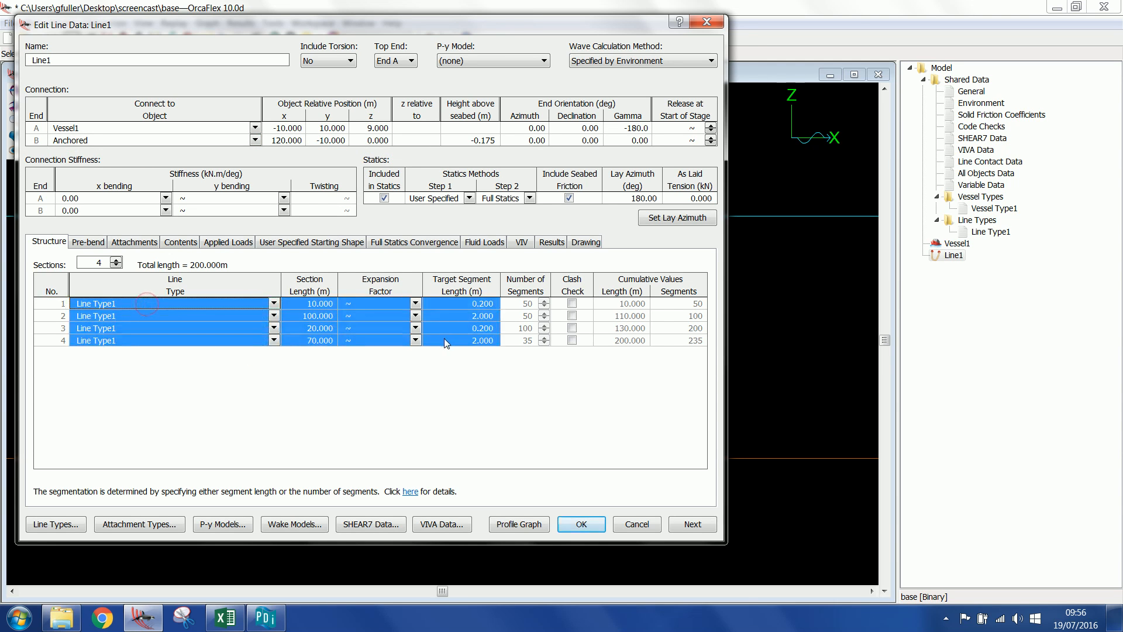
{"action": "left_click", "coordinate": [279, 331]}
{"action": "left_click_drag", "start_coordinate": [310, 309], "coordinate": [468, 344]}
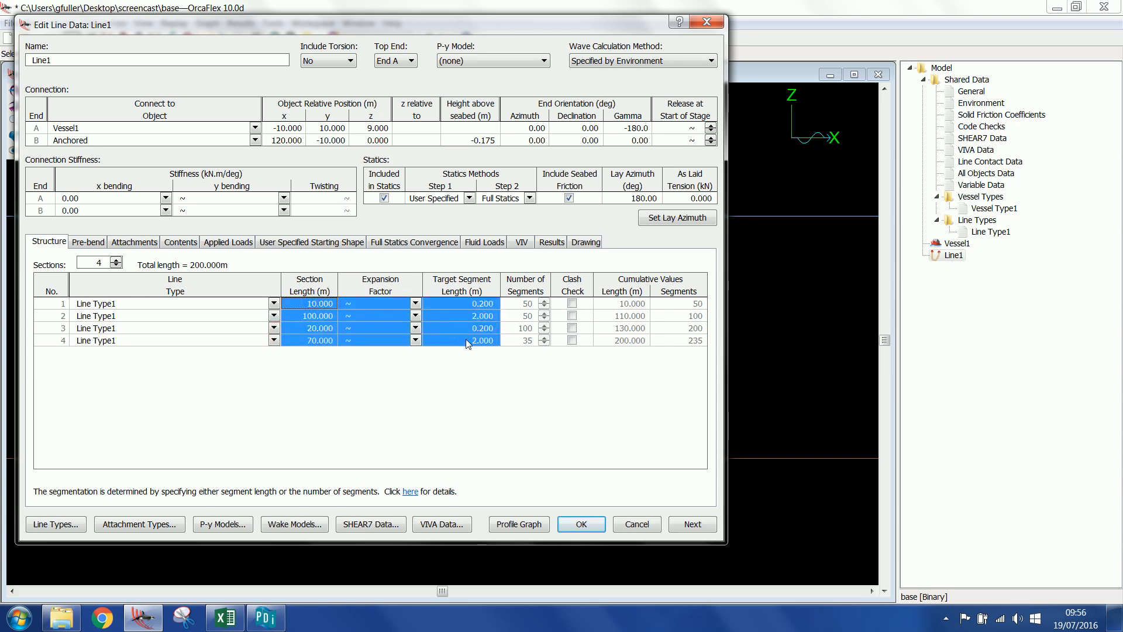
{"action": "left_click", "coordinate": [321, 317]}
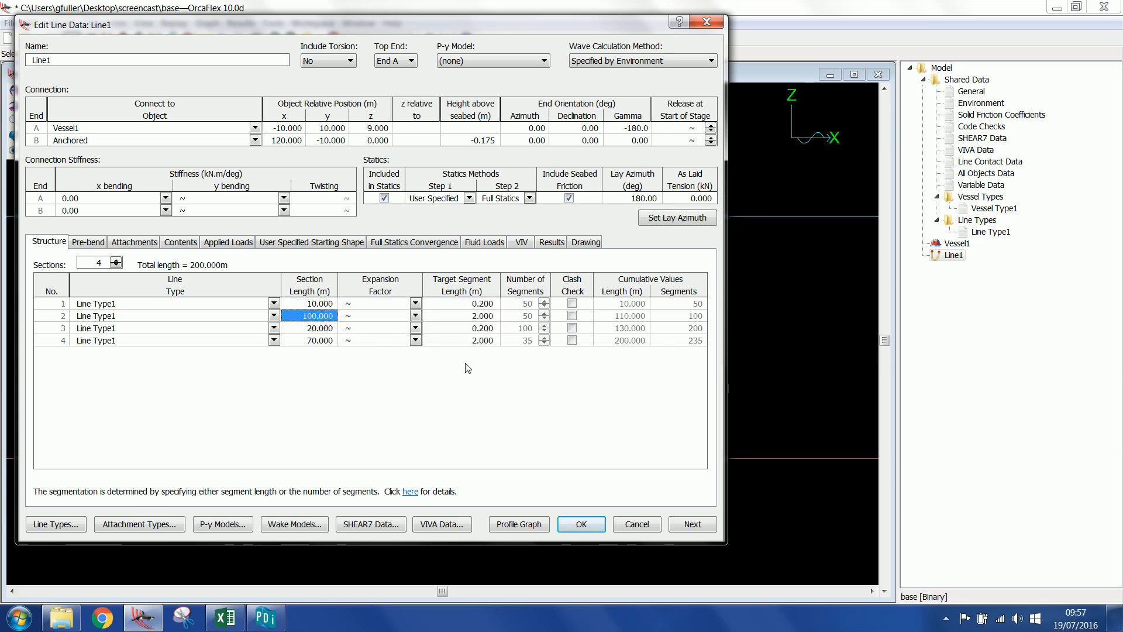
{"action": "left_click", "coordinate": [582, 524]}
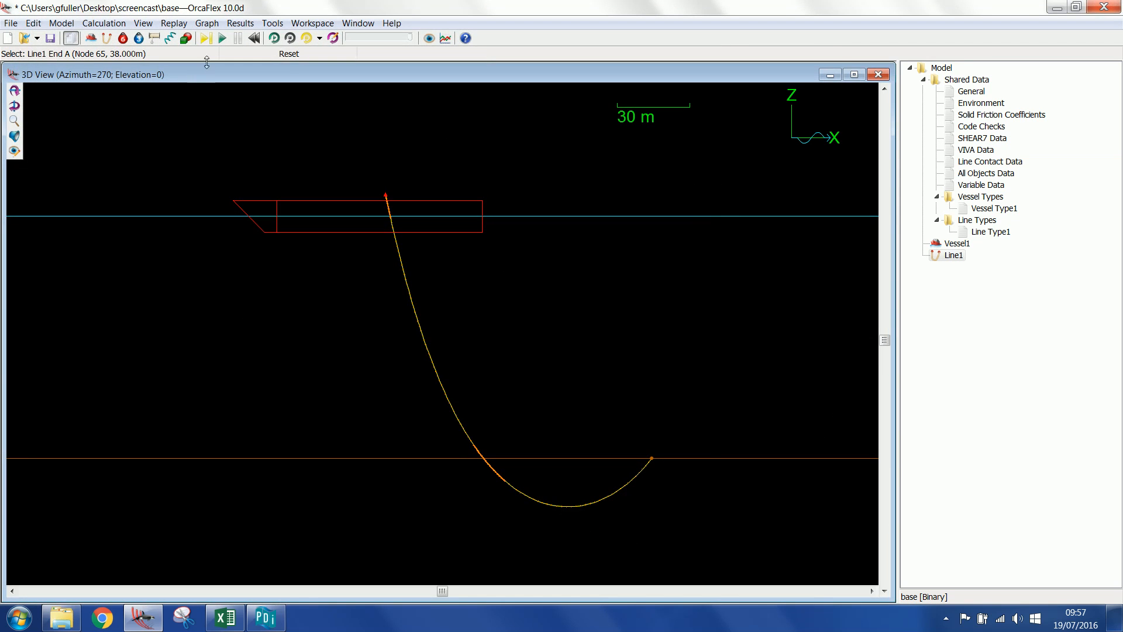
Step: Test the static calculation of the model, reset it and save the base file
{"action": "left_click", "coordinate": [208, 40]}
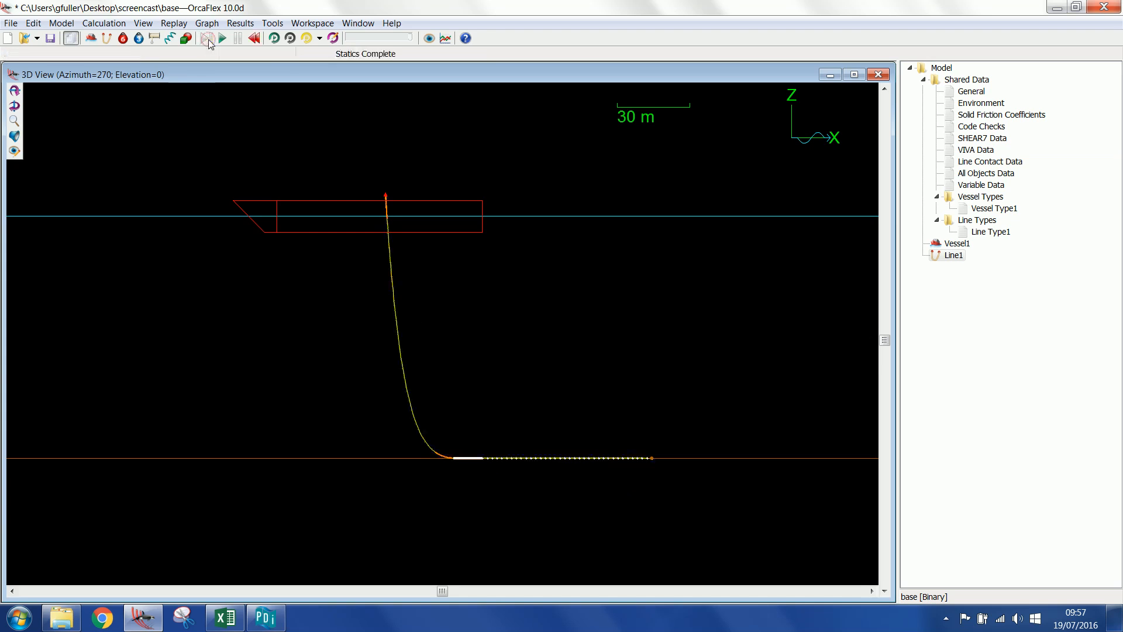
{"action": "left_click", "coordinate": [254, 39]}
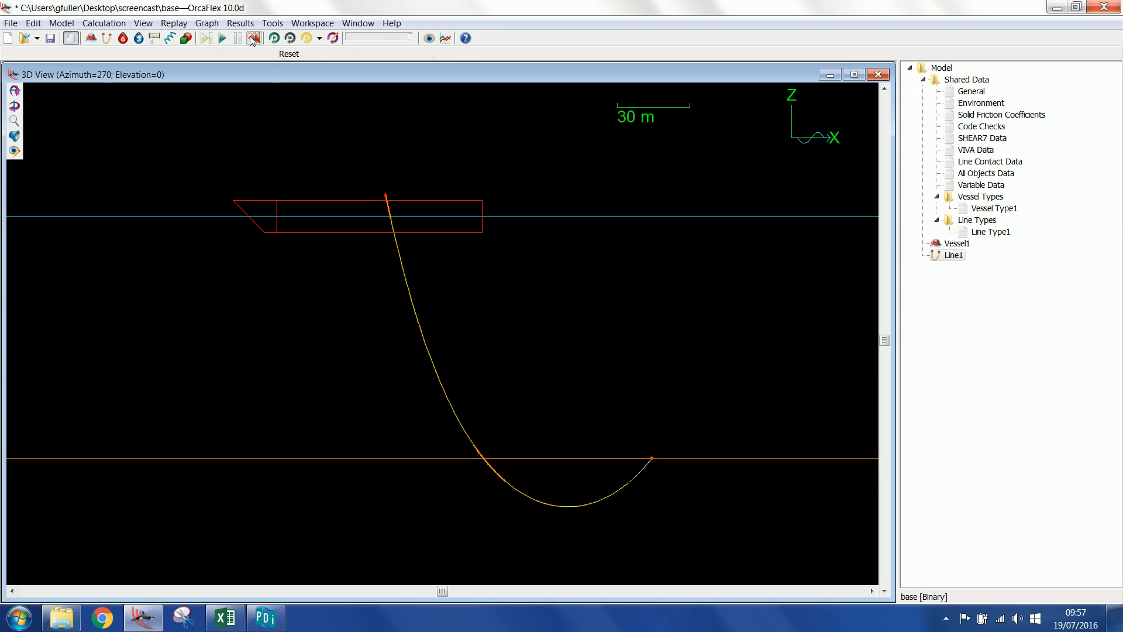
{"action": "left_click", "coordinate": [50, 38]}
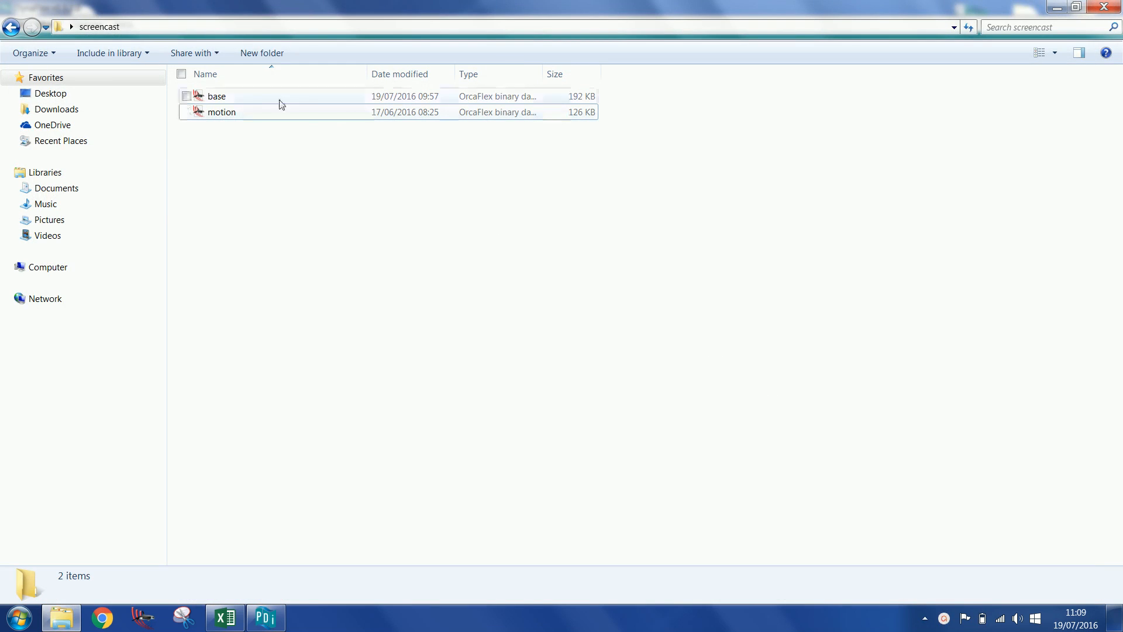
Step: Switch to DynaFlex and load base.dat from the screencast folder as the base file of Stack 1
{"action": "left_click", "coordinate": [265, 617]}
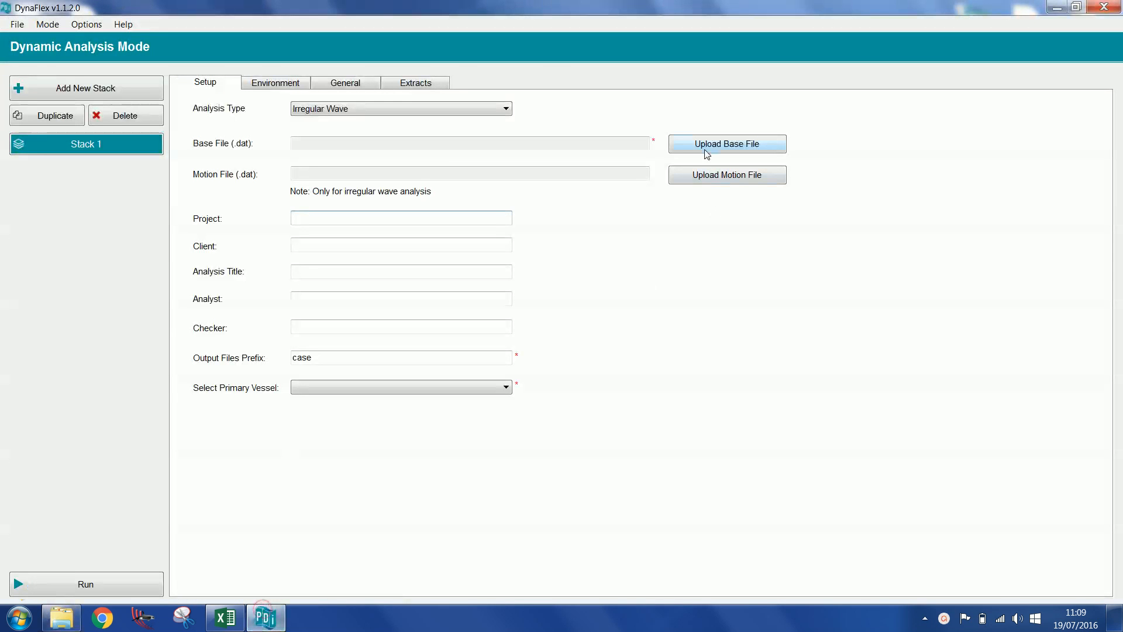
{"action": "left_click", "coordinate": [725, 149]}
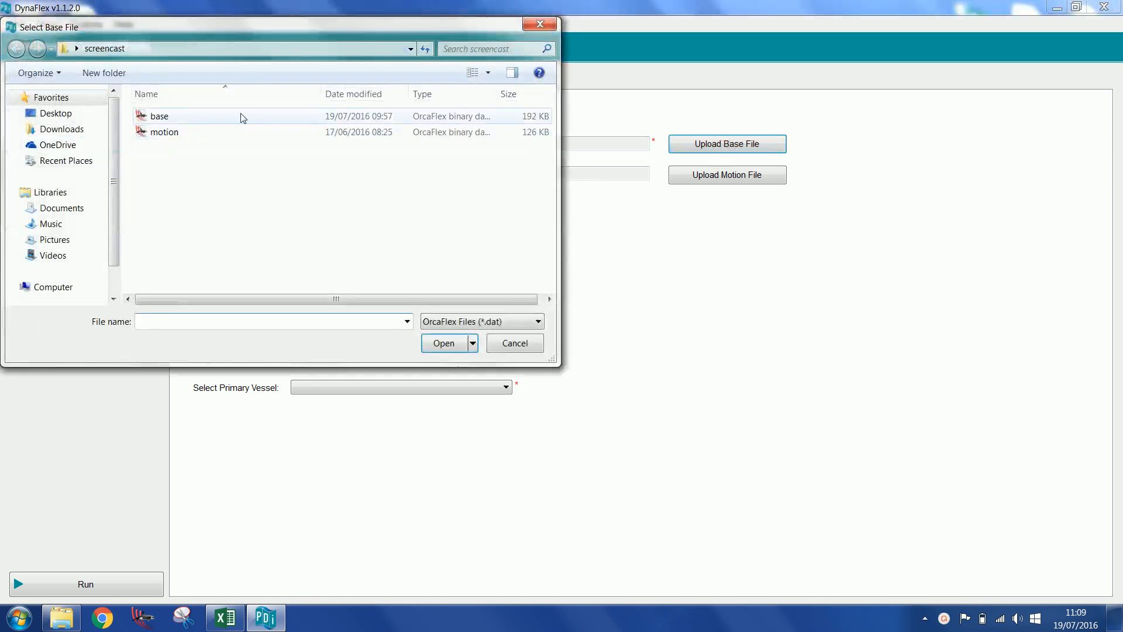
{"action": "double_click", "coordinate": [241, 116]}
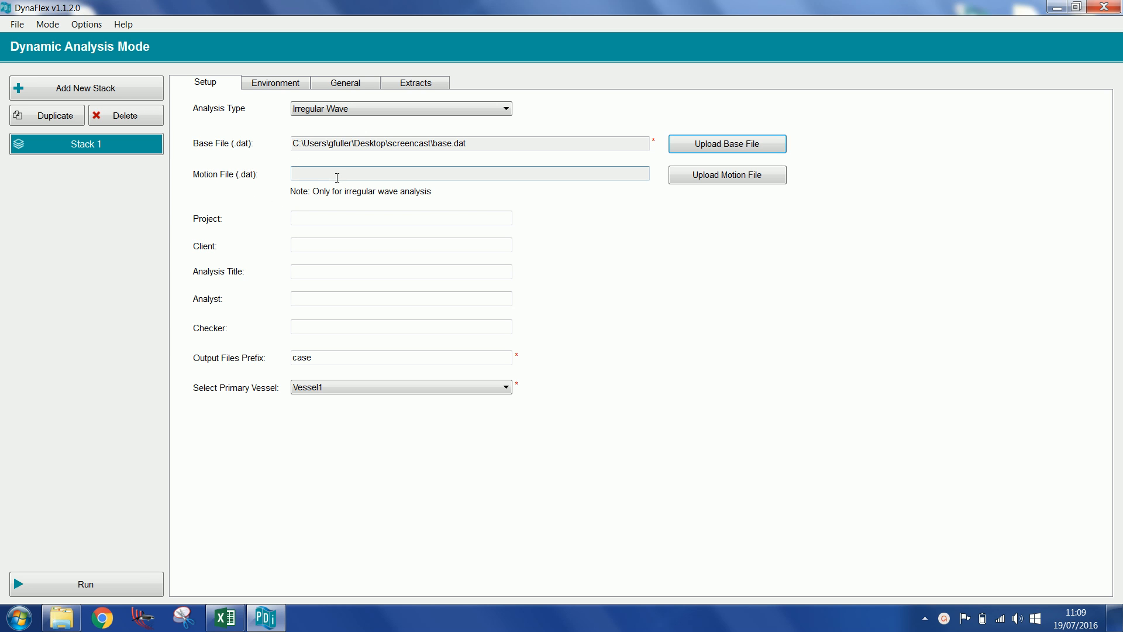
Step: Open the motion file from the screencast folder in OrcaFlex and check Vessel1's initial X and Y position and heading
{"action": "left_click", "coordinate": [61, 618]}
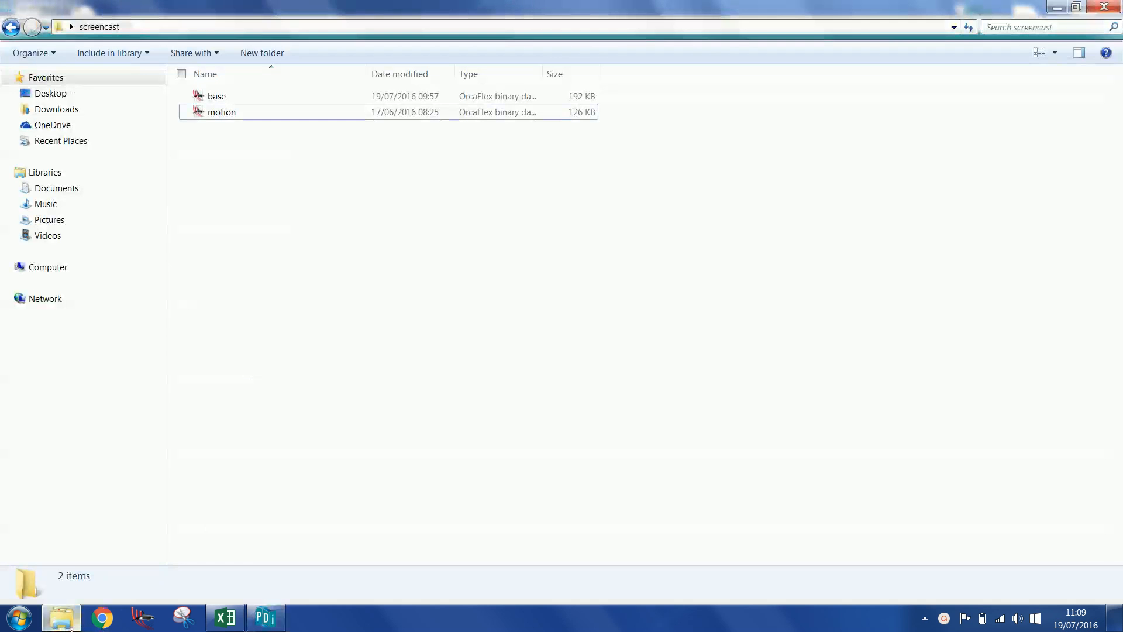
{"action": "double_click", "coordinate": [264, 115]}
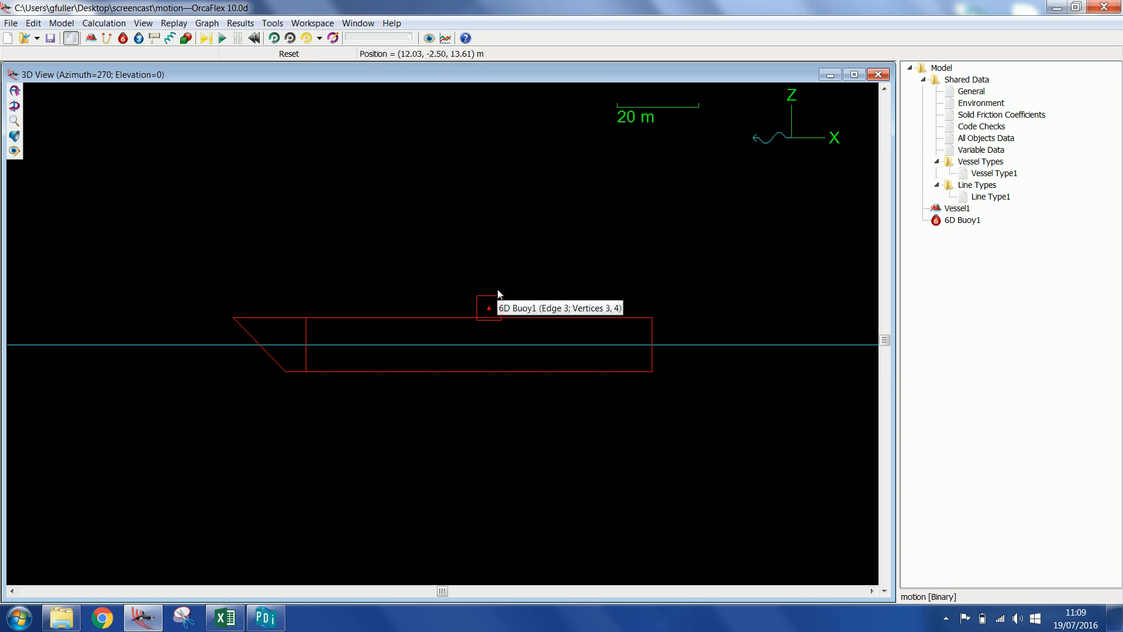
{"action": "double_click", "coordinate": [383, 316]}
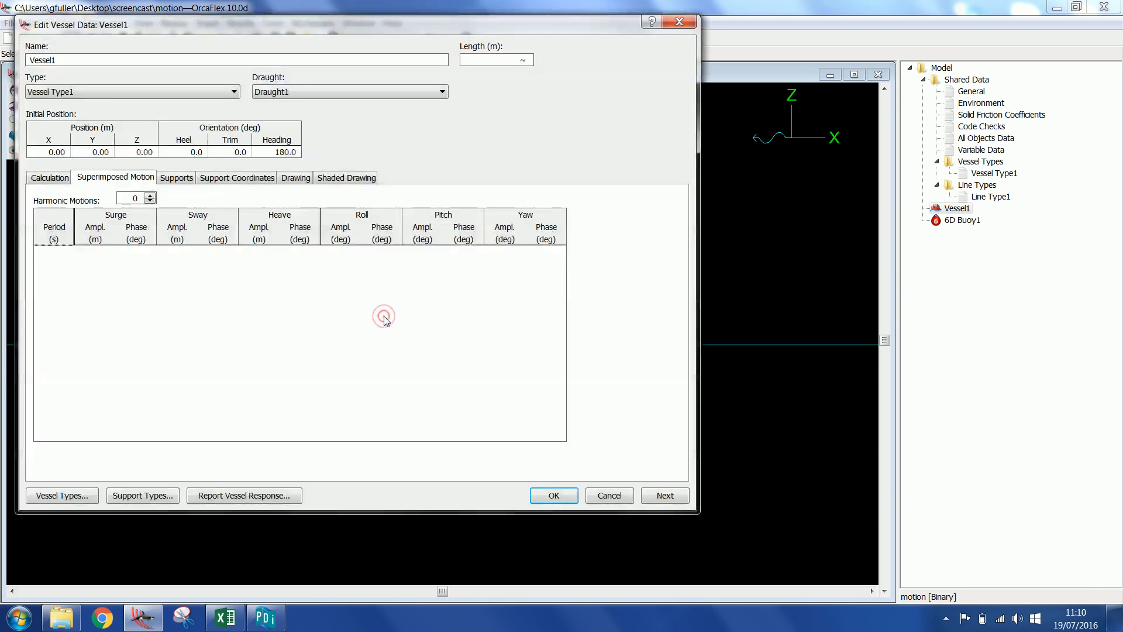
{"action": "left_click", "coordinate": [66, 154]}
{"action": "left_click_drag", "start_coordinate": [64, 151], "coordinate": [98, 155]}
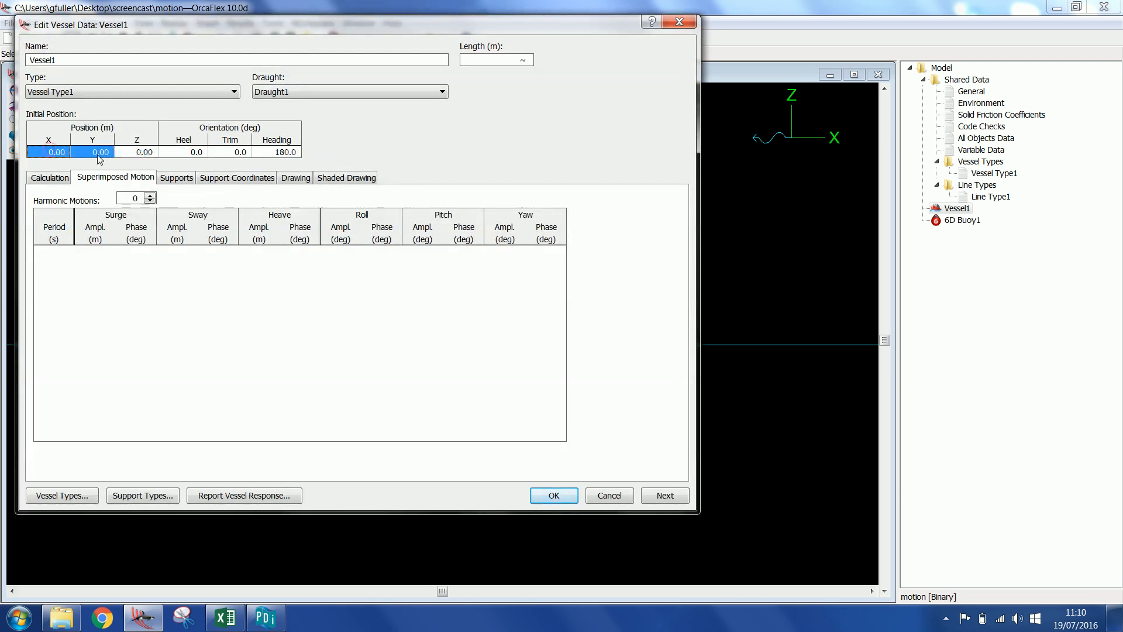
{"action": "left_click", "coordinate": [267, 154]}
{"action": "left_click", "coordinate": [569, 490]}
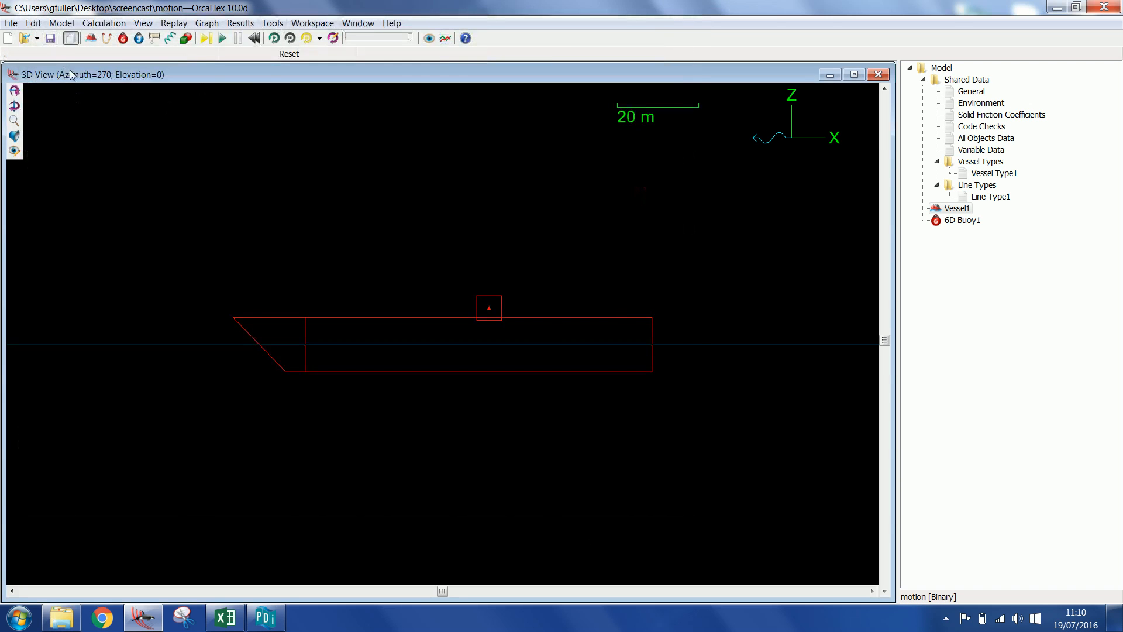
Step: Save the motion file, close OrcaFlex and load motion.dat as the motion file of Stack 1 in DynaFlex
{"action": "left_click", "coordinate": [51, 40]}
{"action": "left_click", "coordinate": [1107, 8]}
{"action": "left_click", "coordinate": [262, 620]}
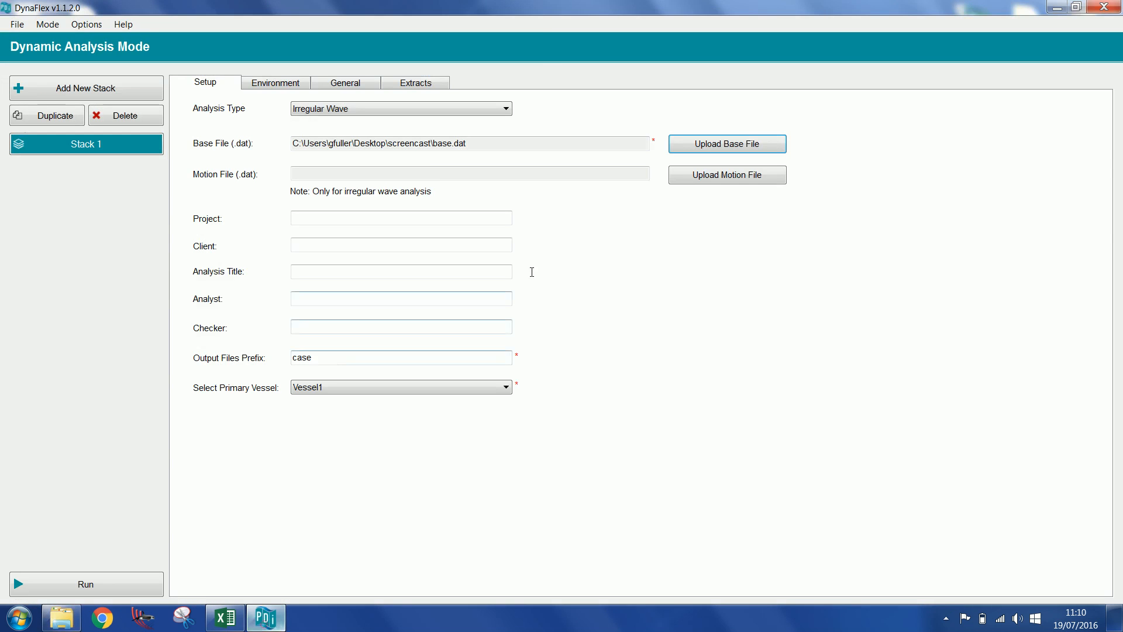
{"action": "left_click", "coordinate": [727, 175]}
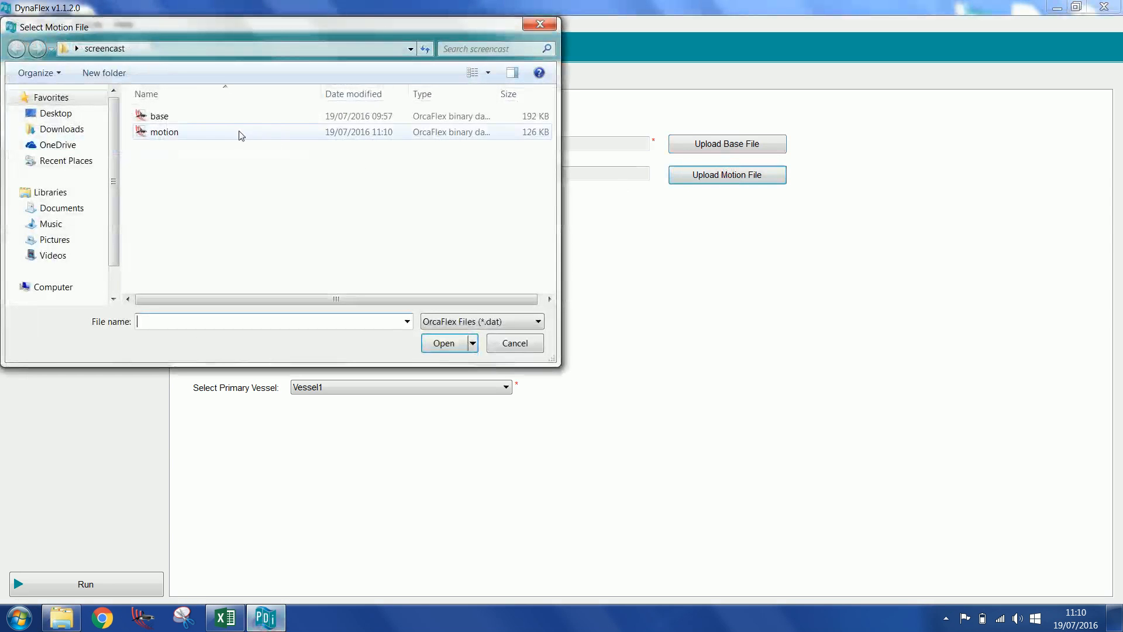
{"action": "double_click", "coordinate": [228, 130]}
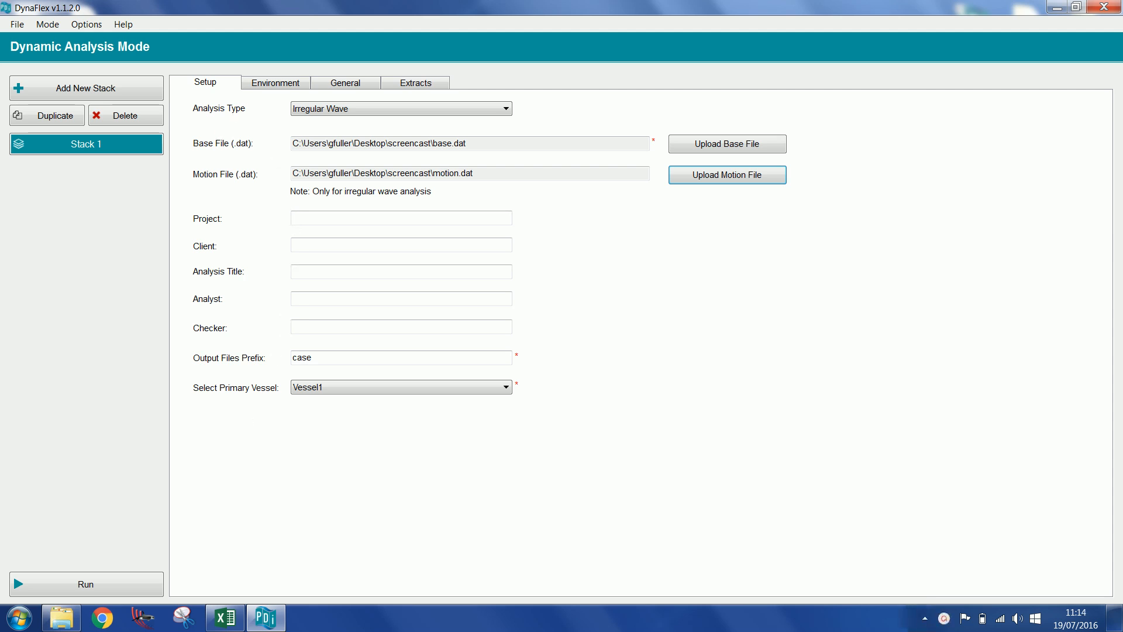
Step: Enter project DynaFlex, client PDi, title Flexible Normal Lay Example, and the analyst's and checker's names, and open the environment settings
{"action": "left_click", "coordinate": [297, 217]}
{"action": "left_click", "coordinate": [311, 218]}
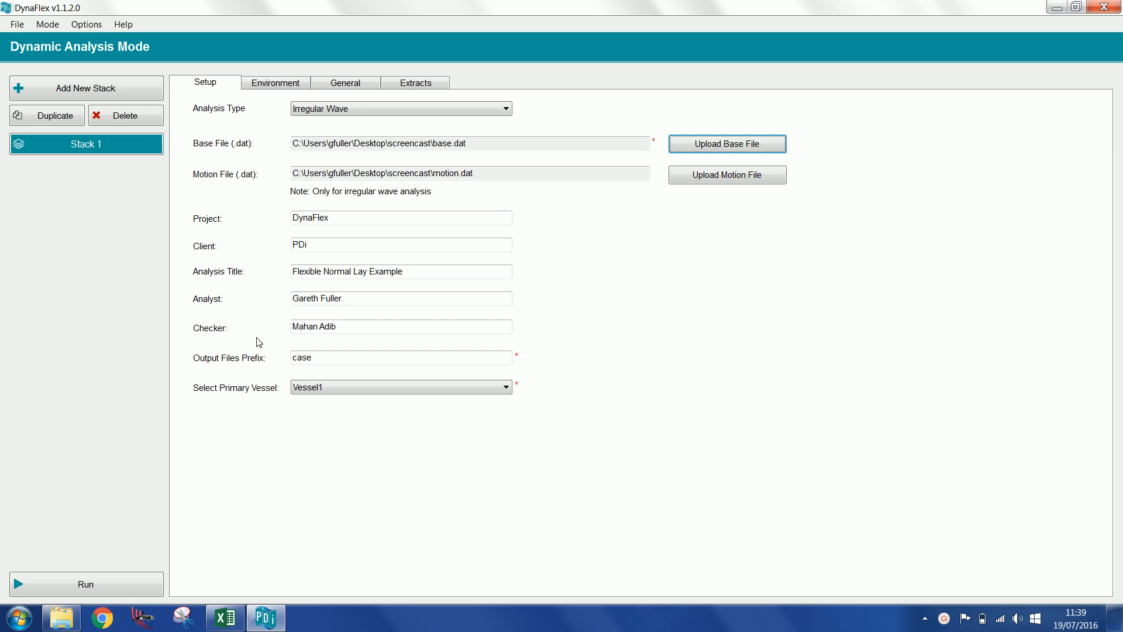
{"action": "left_click", "coordinate": [272, 87]}
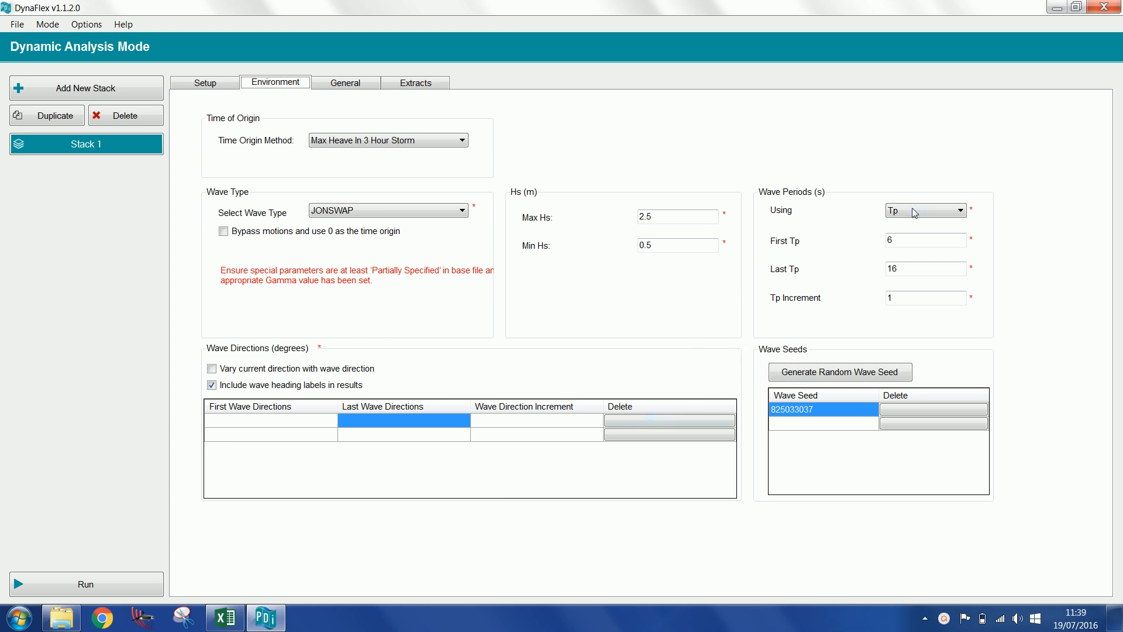
Step: Switch to the Excel results workbook, examine the Tp range and wave directions of the Limited Hs table, and return to DynaFlex
{"action": "left_click", "coordinate": [231, 616]}
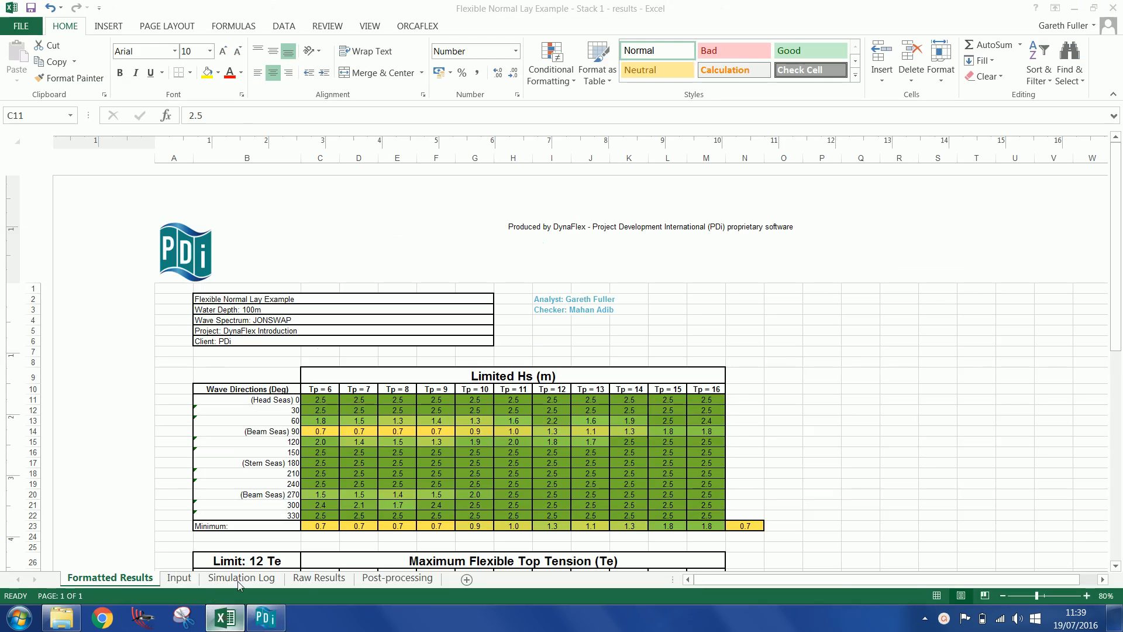
{"action": "left_click_drag", "start_coordinate": [323, 400], "coordinate": [710, 517]}
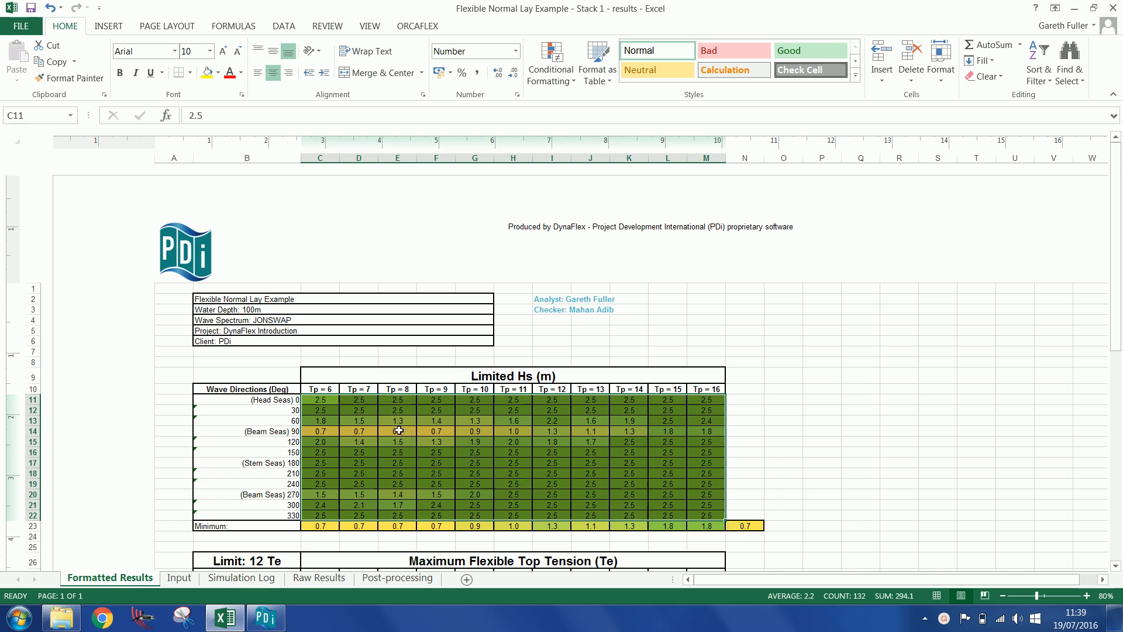
{"action": "left_click", "coordinate": [328, 388]}
{"action": "left_click_drag", "start_coordinate": [328, 388], "coordinate": [710, 402]}
{"action": "left_click", "coordinate": [271, 403]}
{"action": "left_click_drag", "start_coordinate": [272, 410], "coordinate": [281, 516]}
{"action": "left_click", "coordinate": [331, 462]}
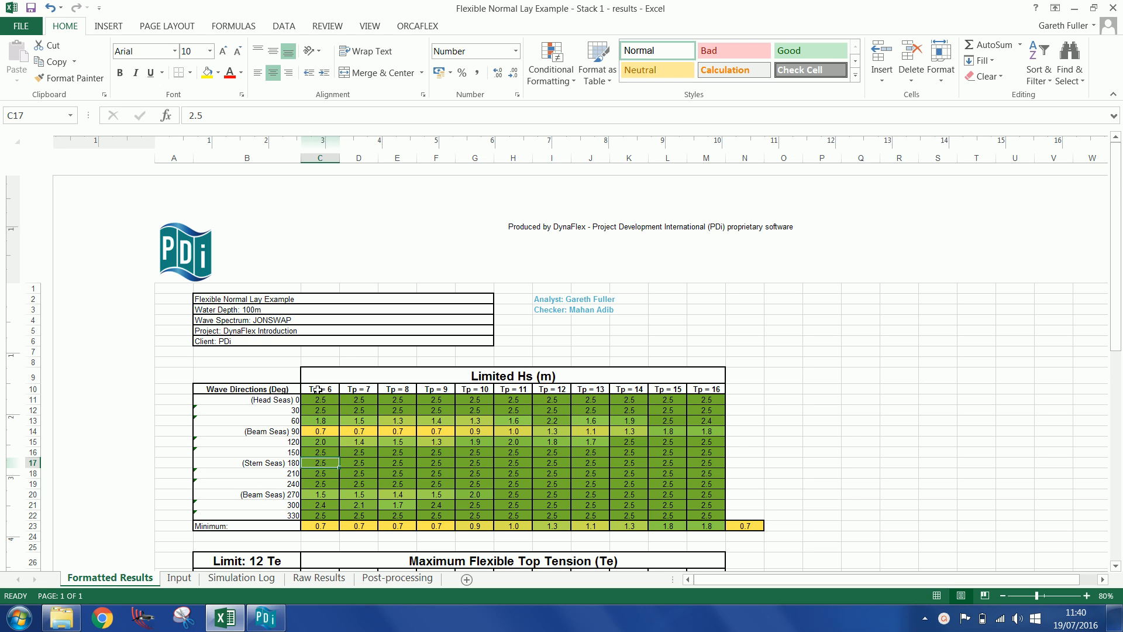
{"action": "left_click", "coordinate": [317, 389]}
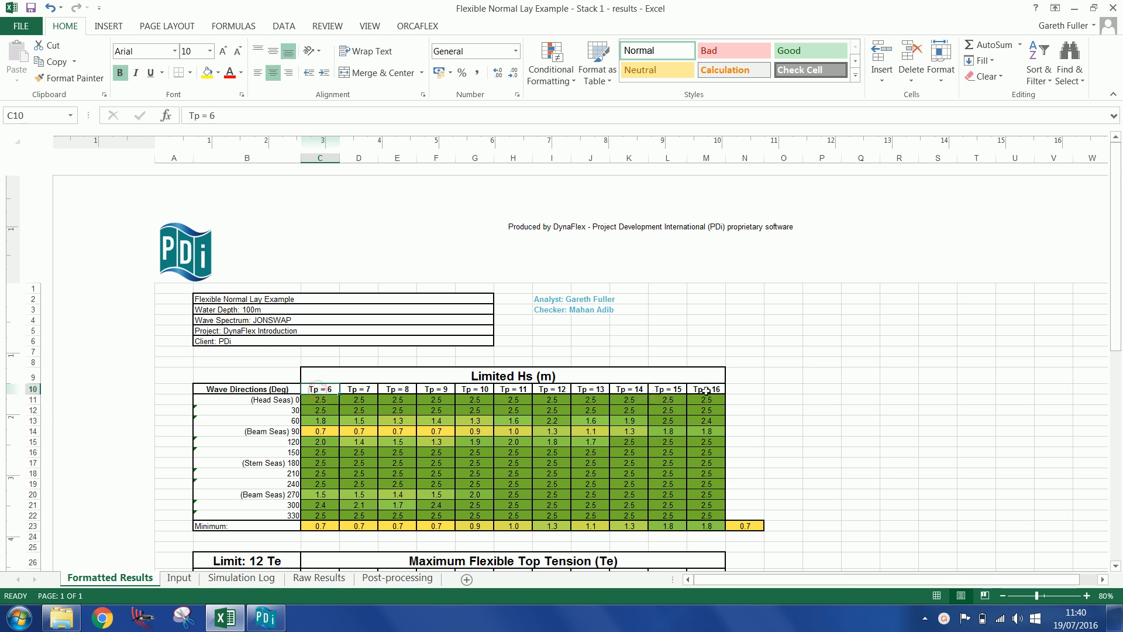
{"action": "left_click", "coordinate": [732, 389]}
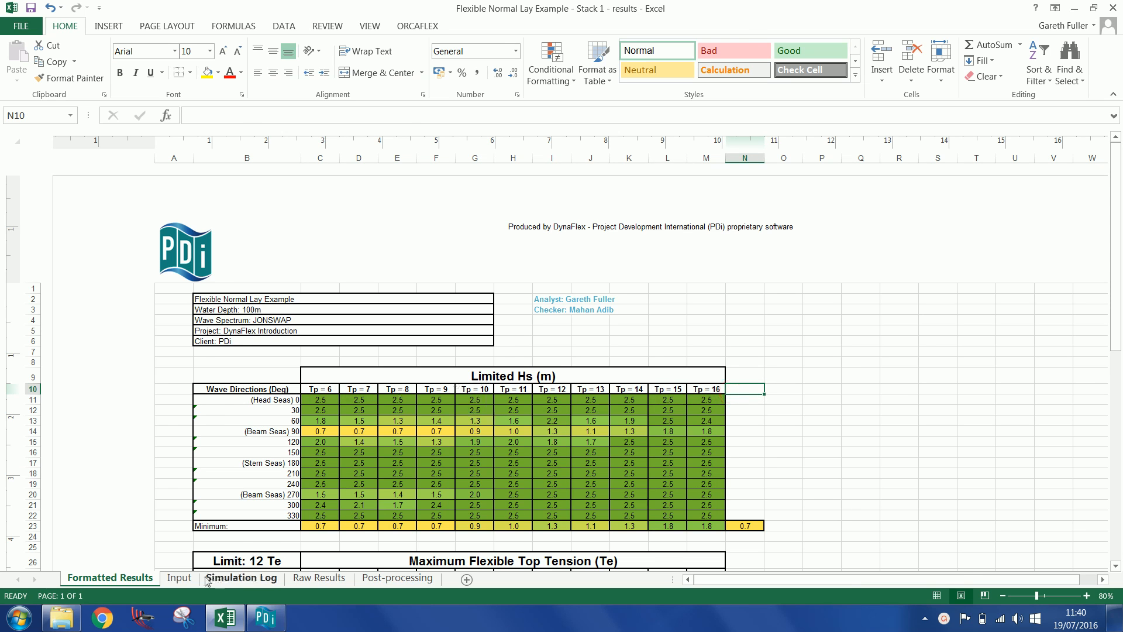
{"action": "left_click", "coordinate": [270, 618]}
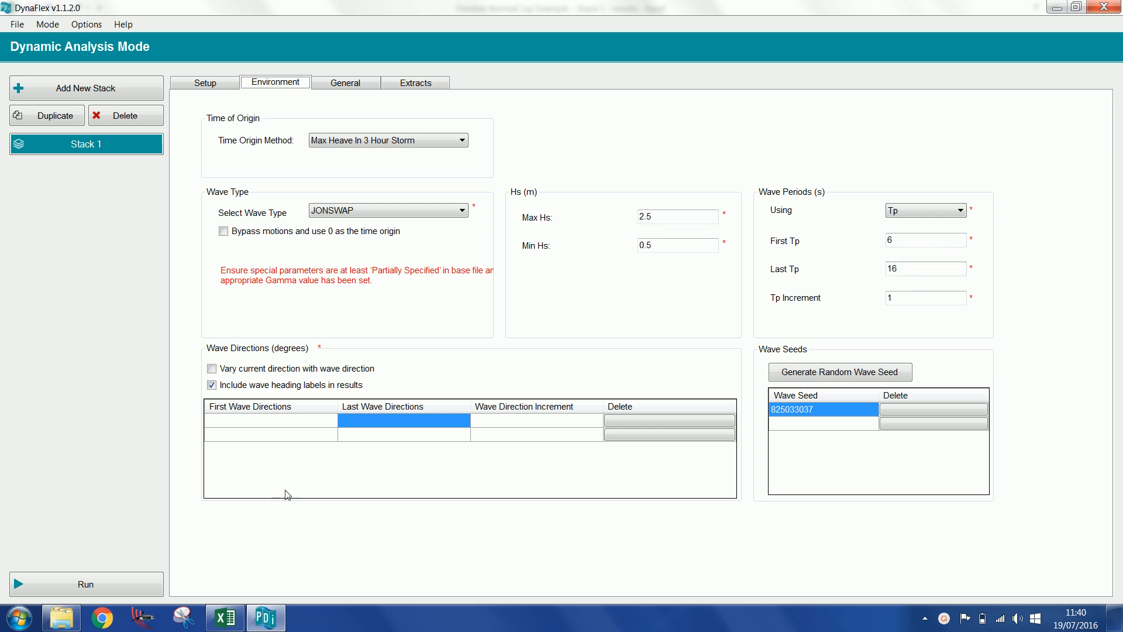
Step: Check the wave directions in the Excel results table, and set the DynaFlex wave directions from 0 to 330 degrees in increments of 30
{"action": "left_click", "coordinate": [225, 618]}
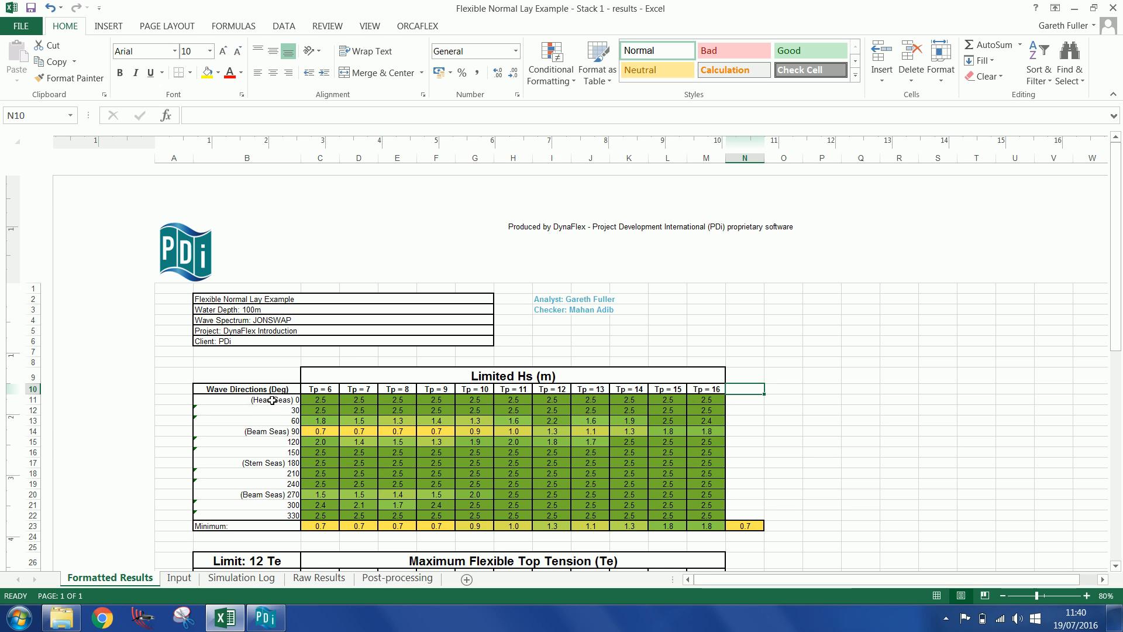
{"action": "left_click", "coordinate": [237, 400]}
{"action": "left_click", "coordinate": [264, 514]}
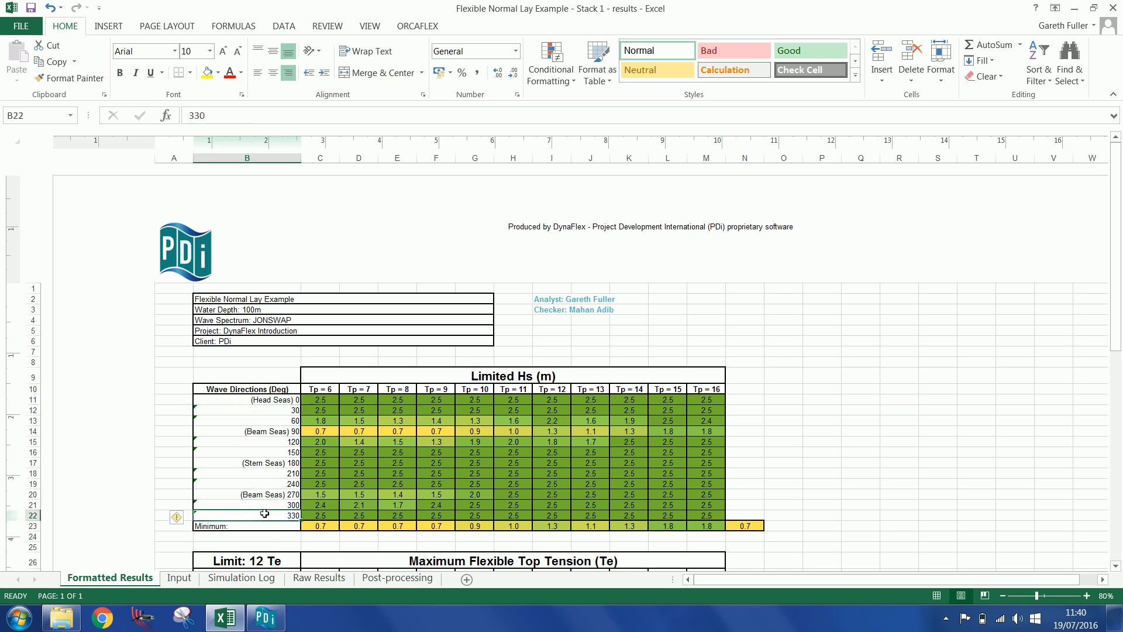
{"action": "left_click", "coordinate": [296, 412]}
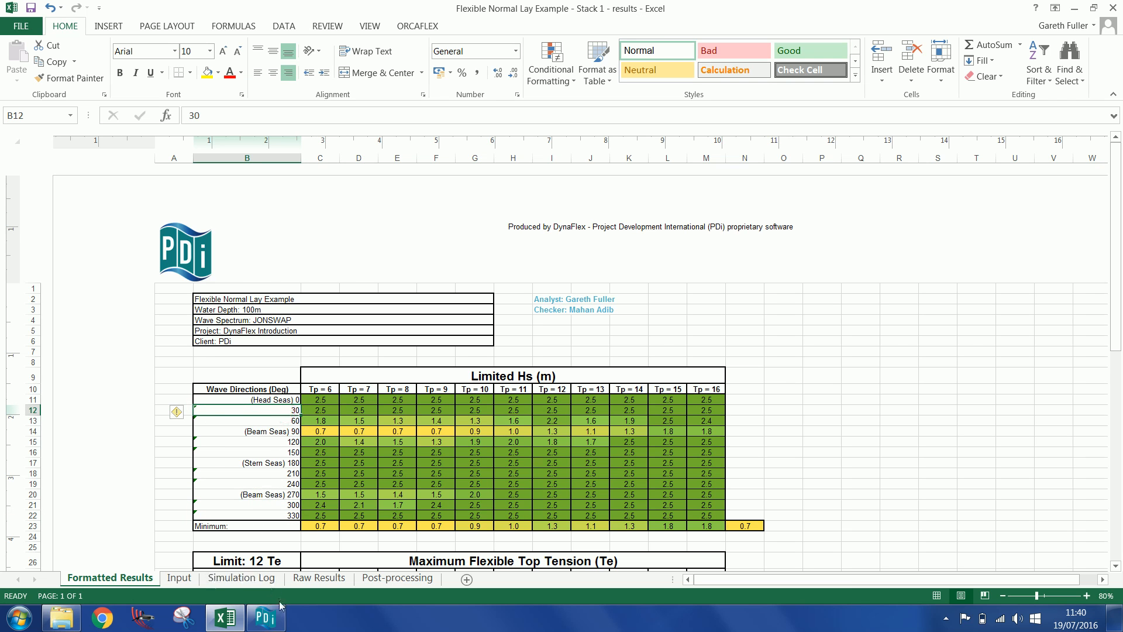
{"action": "left_click", "coordinate": [266, 617]}
{"action": "left_click", "coordinate": [263, 425]}
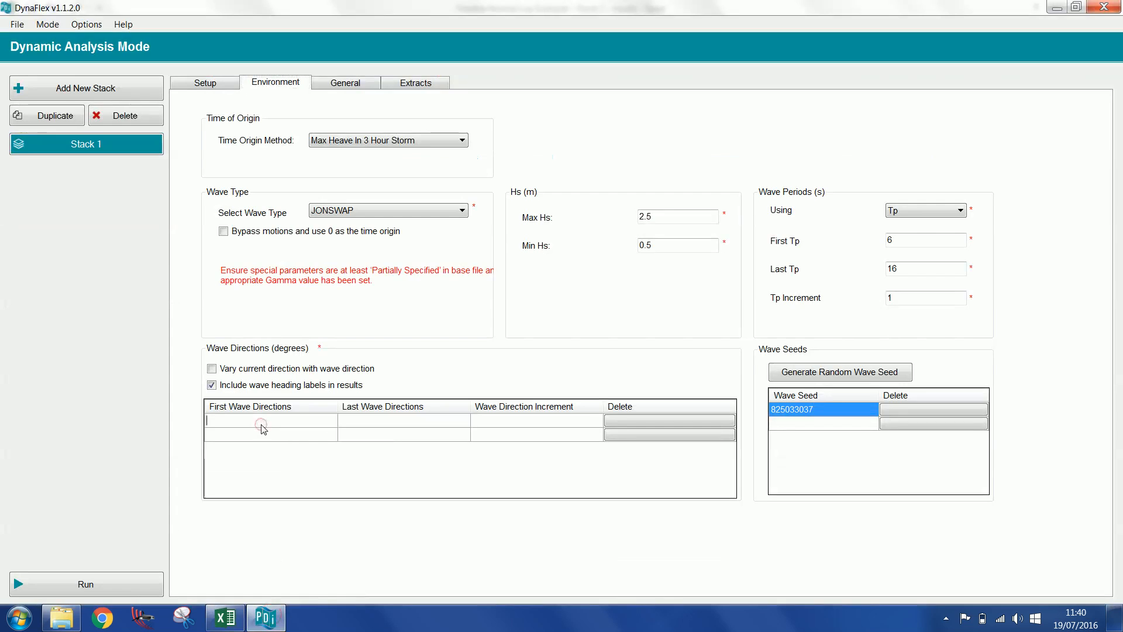
{"action": "type", "text": "0"}
{"action": "key", "text": "Tab"}
{"action": "type", "text": "330"}
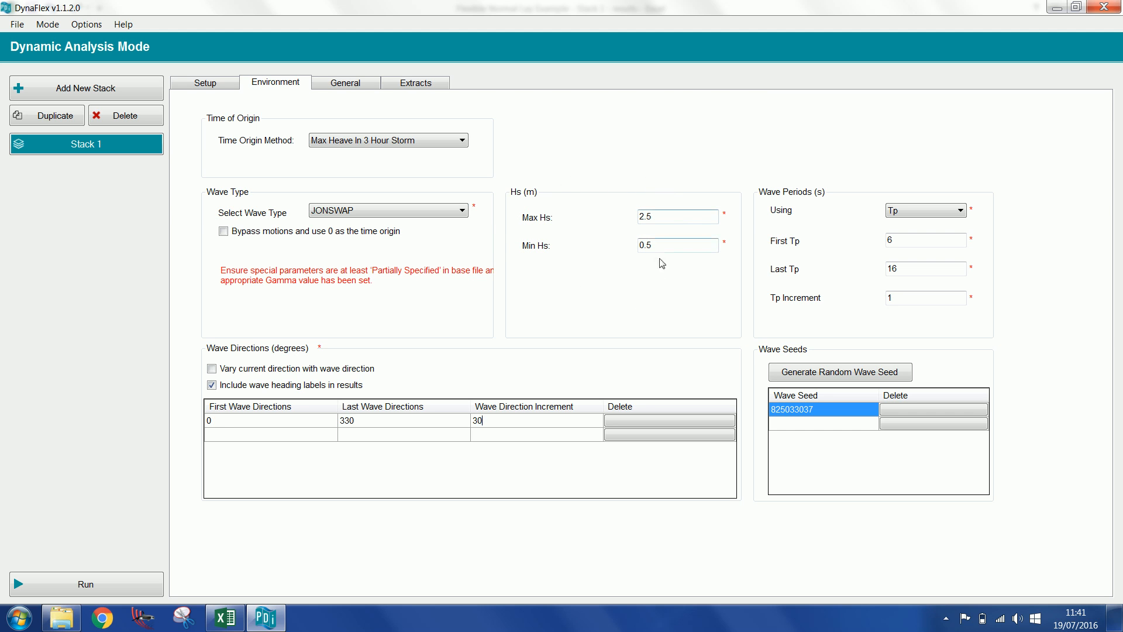
Step: Switch to the Excel results and compare the Limited Hs and Maximum Flexible Top Tension values for head seas at Tp = 6
{"action": "left_click", "coordinate": [225, 618]}
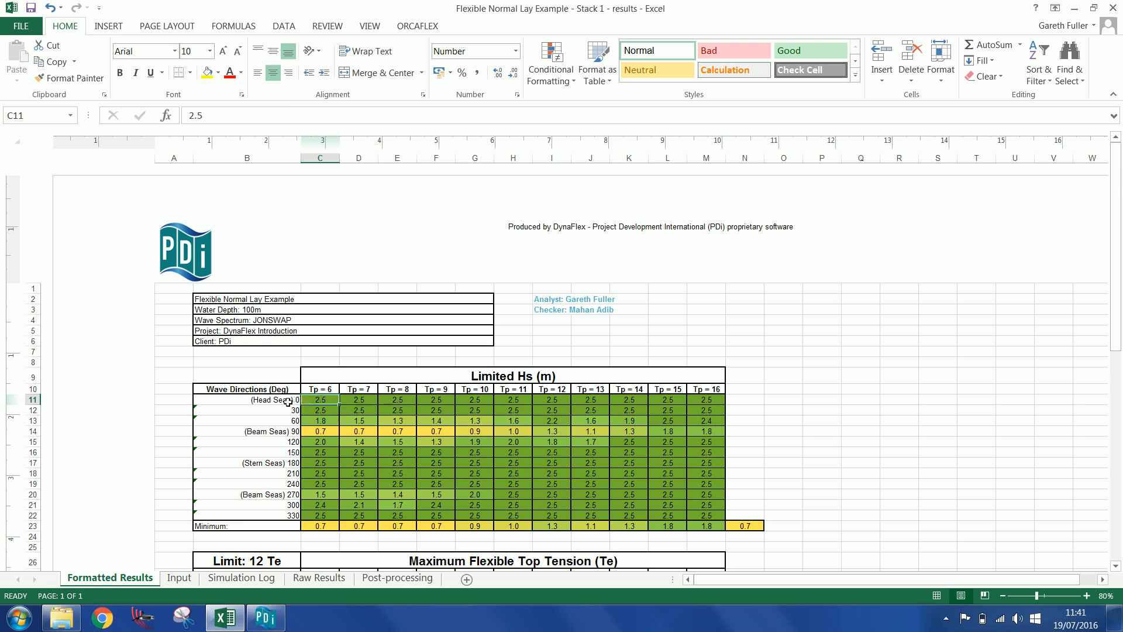
{"action": "left_click", "coordinate": [284, 401]}
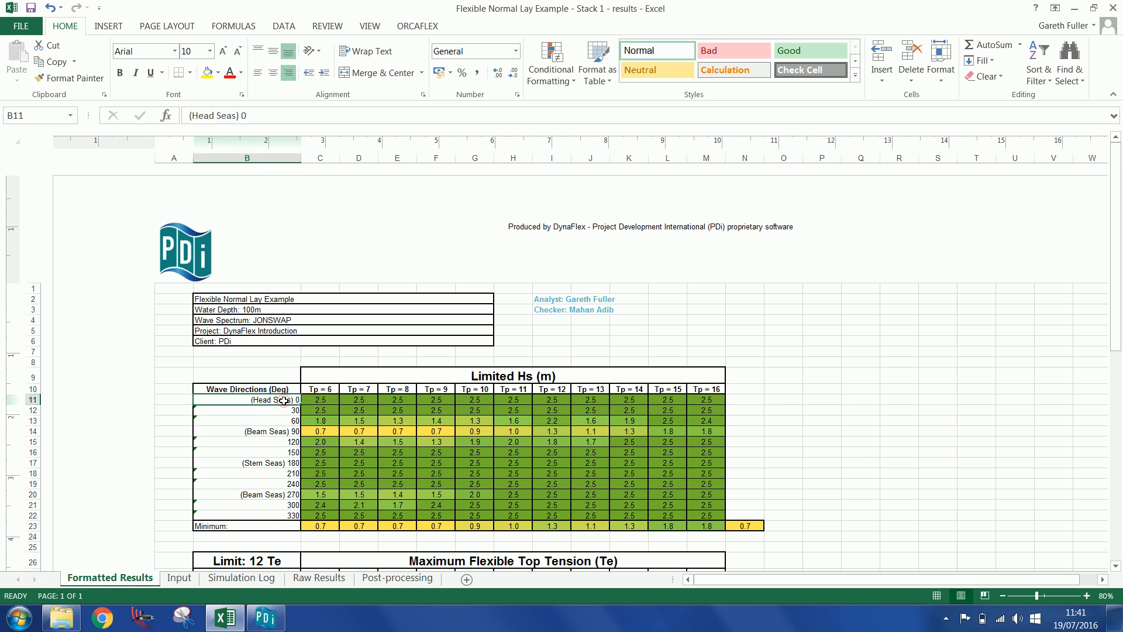
{"action": "left_click", "coordinate": [321, 400]}
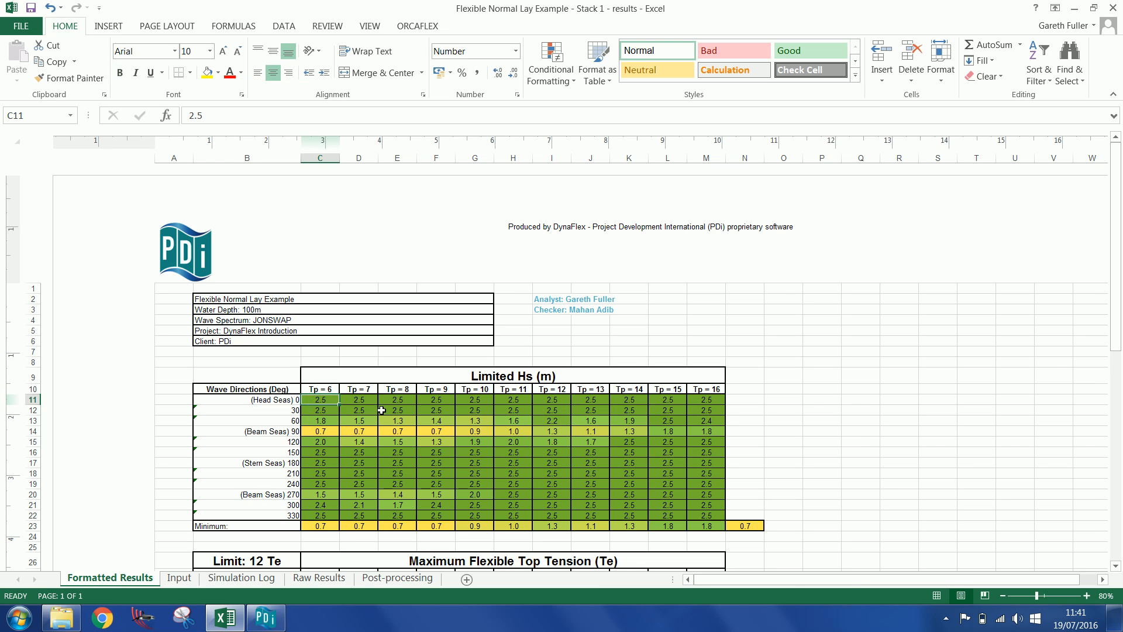
{"action": "scroll", "coordinate": [331, 406], "scroll_direction": "down", "scroll_amount": 6}
{"action": "left_click", "coordinate": [321, 399]}
{"action": "scroll", "coordinate": [354, 321], "scroll_direction": "up", "scroll_amount": 1}
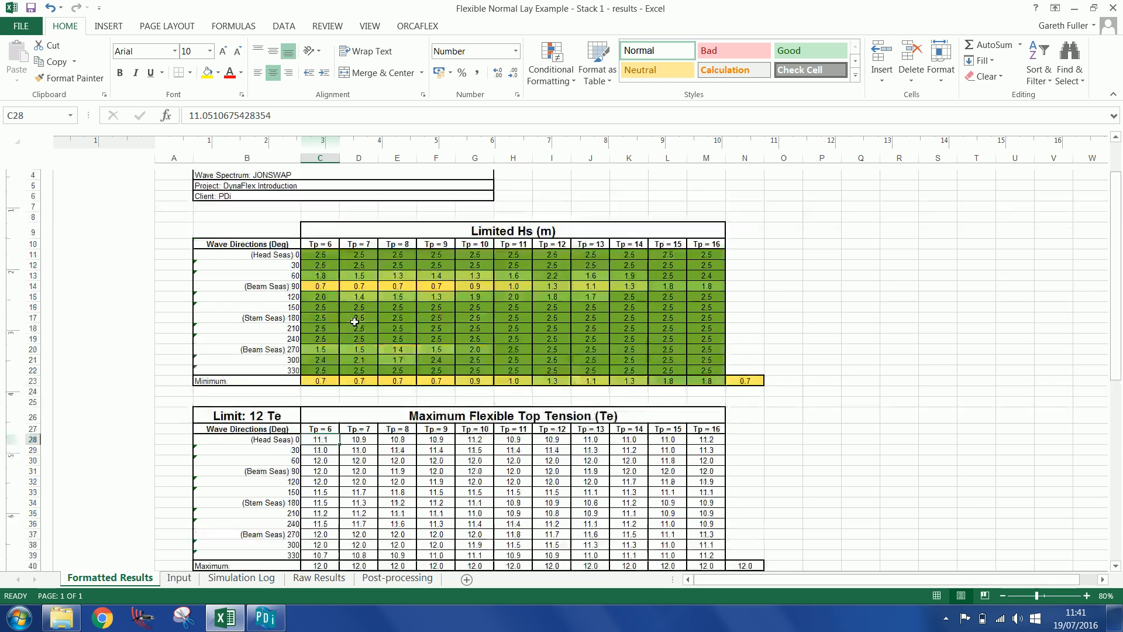
{"action": "scroll", "coordinate": [355, 322], "scroll_direction": "up", "scroll_amount": 3}
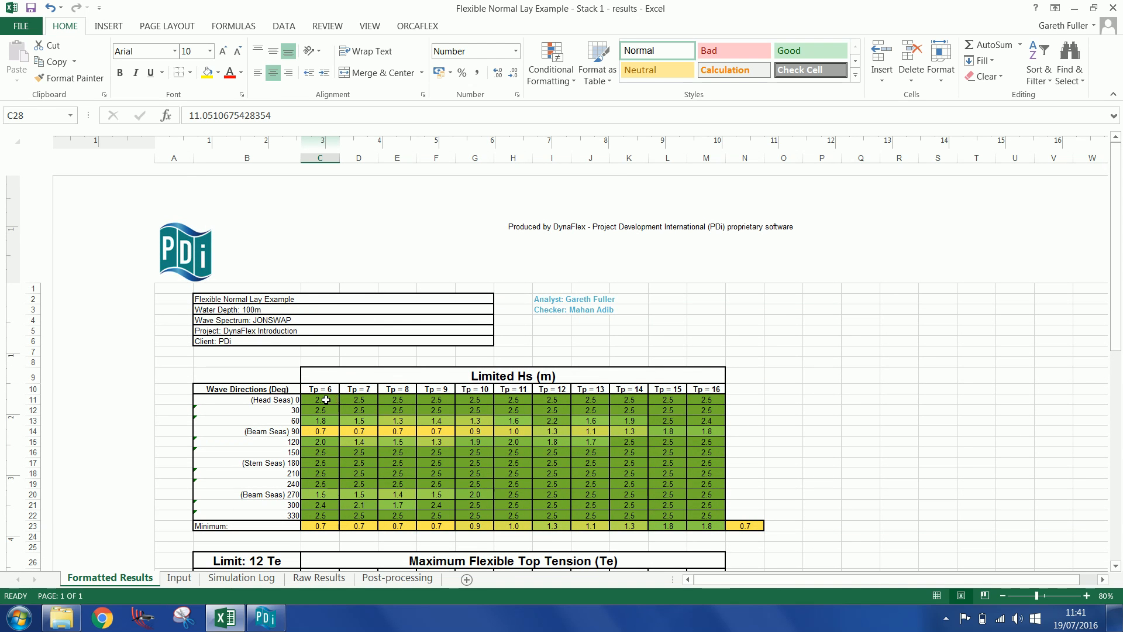
Step: Examine the Limited Hs values around beam seas, for wave directions 60 to 120 degrees and Tp 6 to 14
{"action": "left_click", "coordinate": [322, 400]}
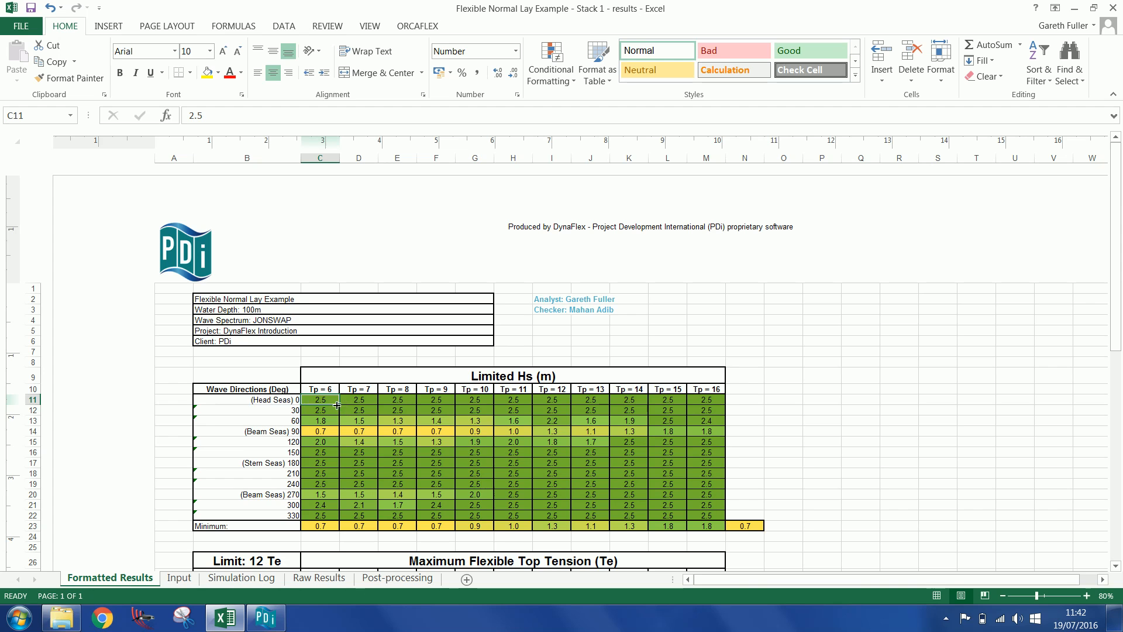
{"action": "left_click_drag", "start_coordinate": [353, 408], "coordinate": [629, 473]}
{"action": "left_click_drag", "start_coordinate": [325, 423], "coordinate": [599, 443]}
{"action": "left_click", "coordinate": [399, 431]}
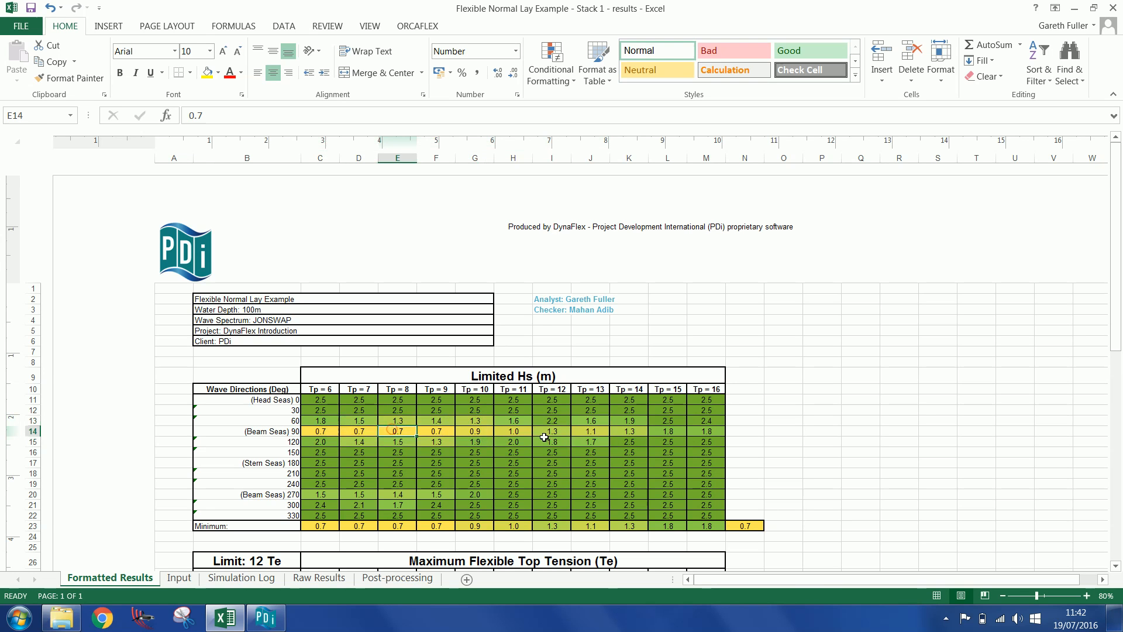
{"action": "left_click_drag", "start_coordinate": [312, 419], "coordinate": [634, 444]}
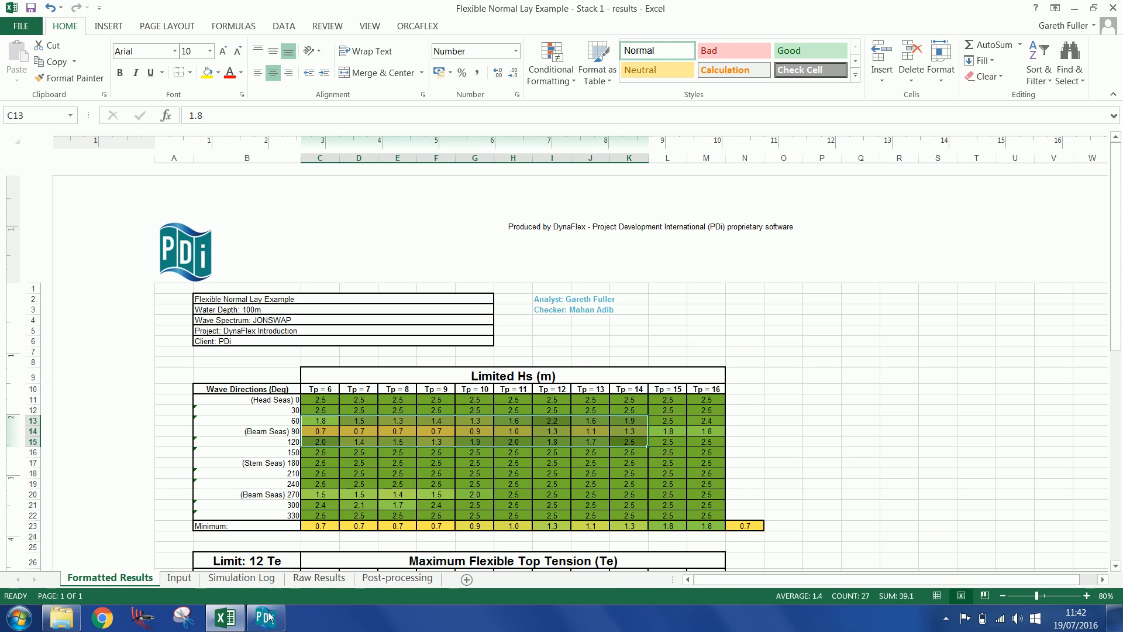
Step: Switch to DynaFlex and select JONSWAP as the wave type and Max Heave In 3 Hour Storm as the time origin method
{"action": "mouse_move", "coordinate": [266, 615]}
{"action": "left_click", "coordinate": [288, 572]}
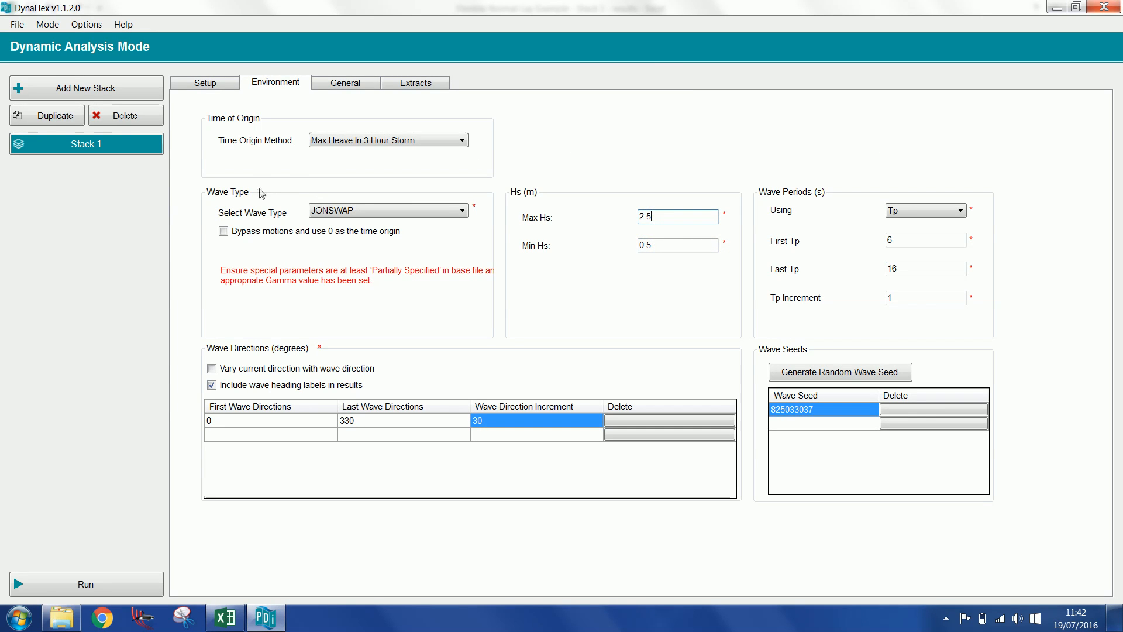
{"action": "left_click", "coordinate": [357, 210]}
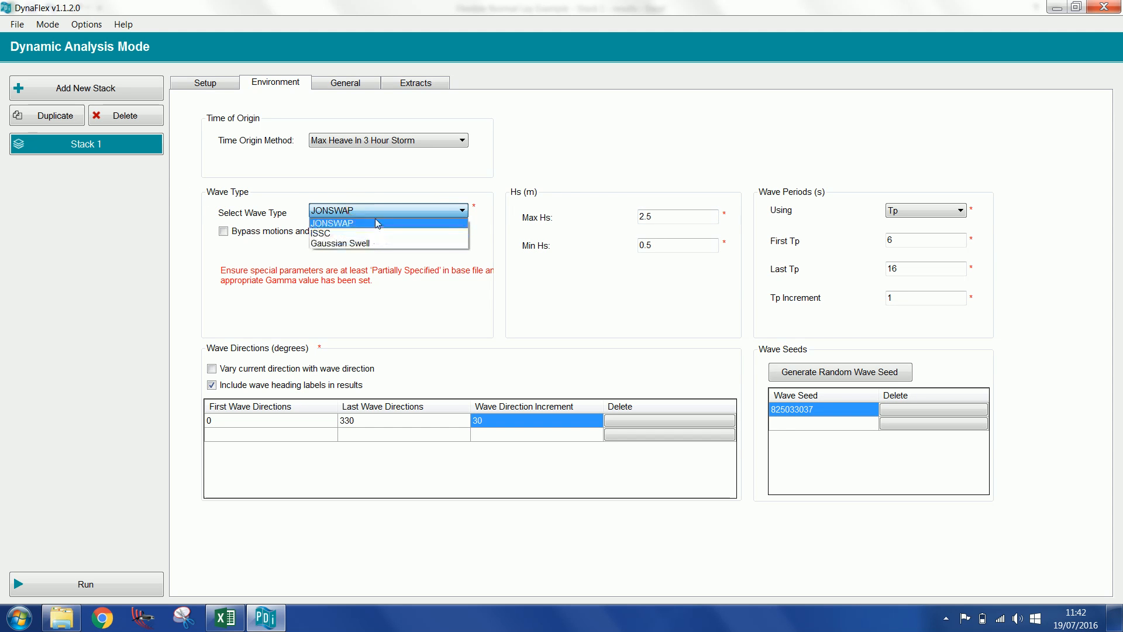
{"action": "left_click", "coordinate": [344, 224]}
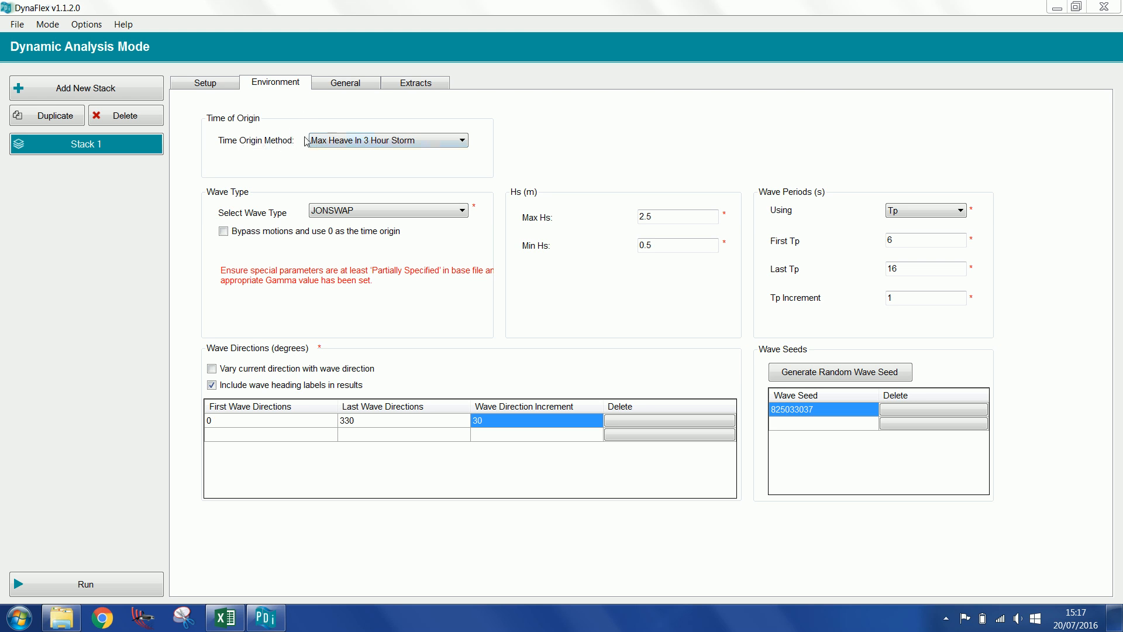
{"action": "left_click", "coordinate": [352, 143]}
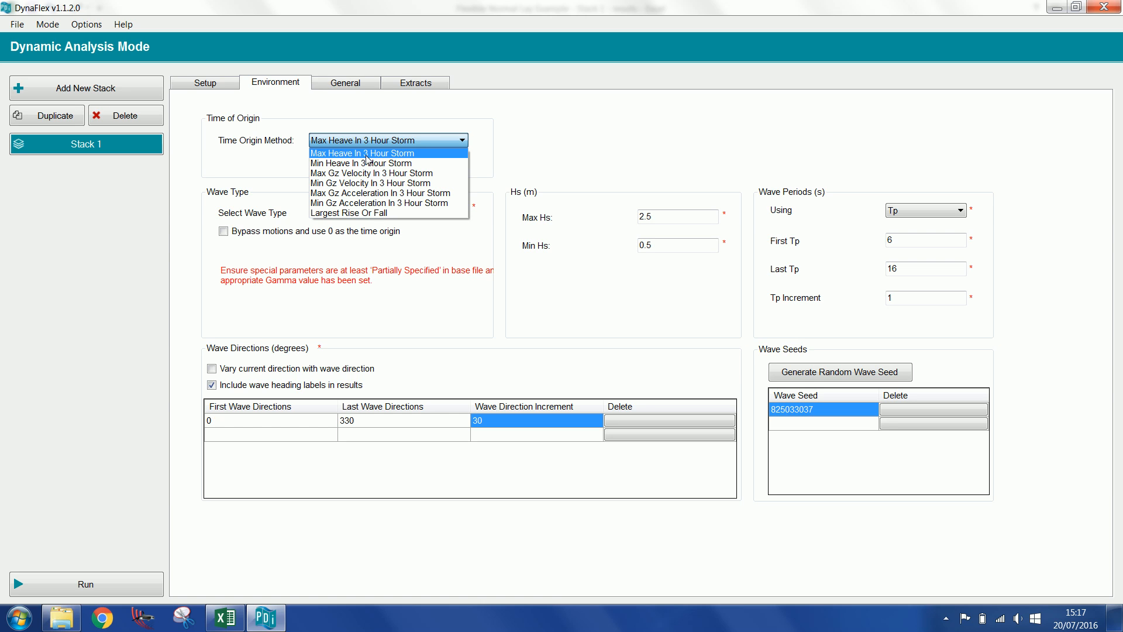
{"action": "left_click", "coordinate": [366, 156]}
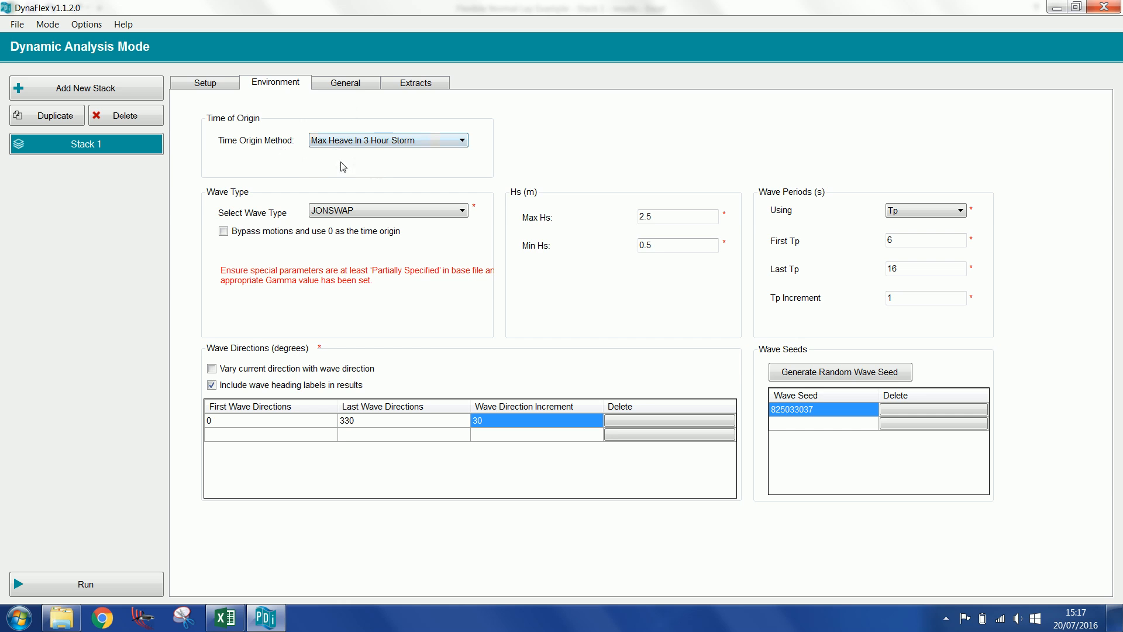
Step: Review the build up stage and simulation durations against the time origin method, and open the extracts table
{"action": "left_click", "coordinate": [346, 83]}
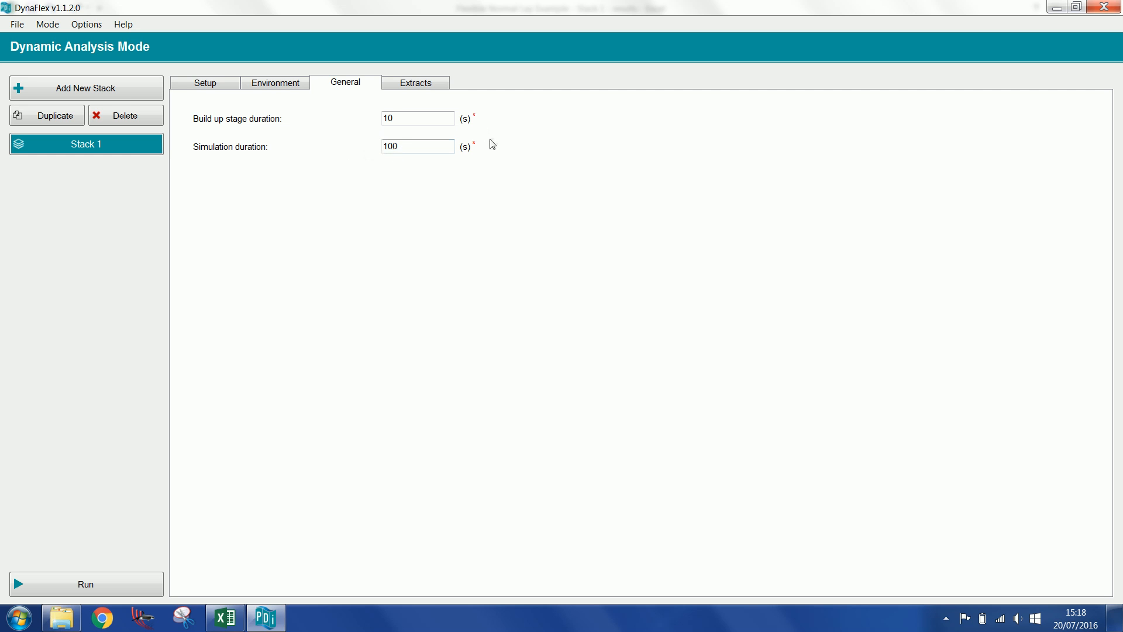
{"action": "left_click", "coordinate": [275, 82]}
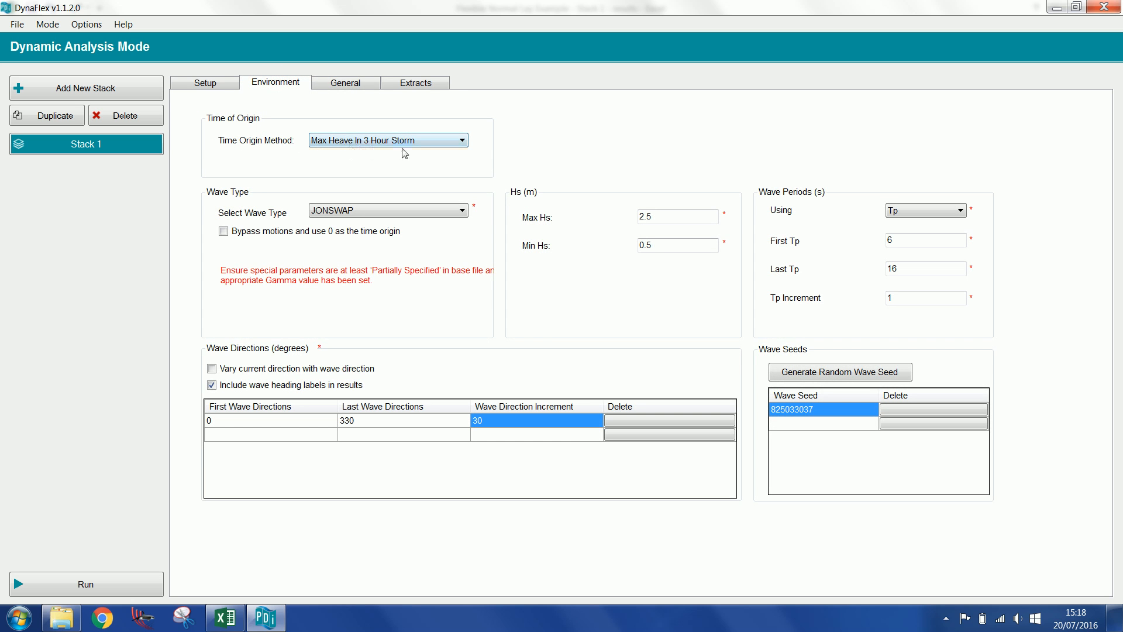
{"action": "left_click", "coordinate": [344, 88]}
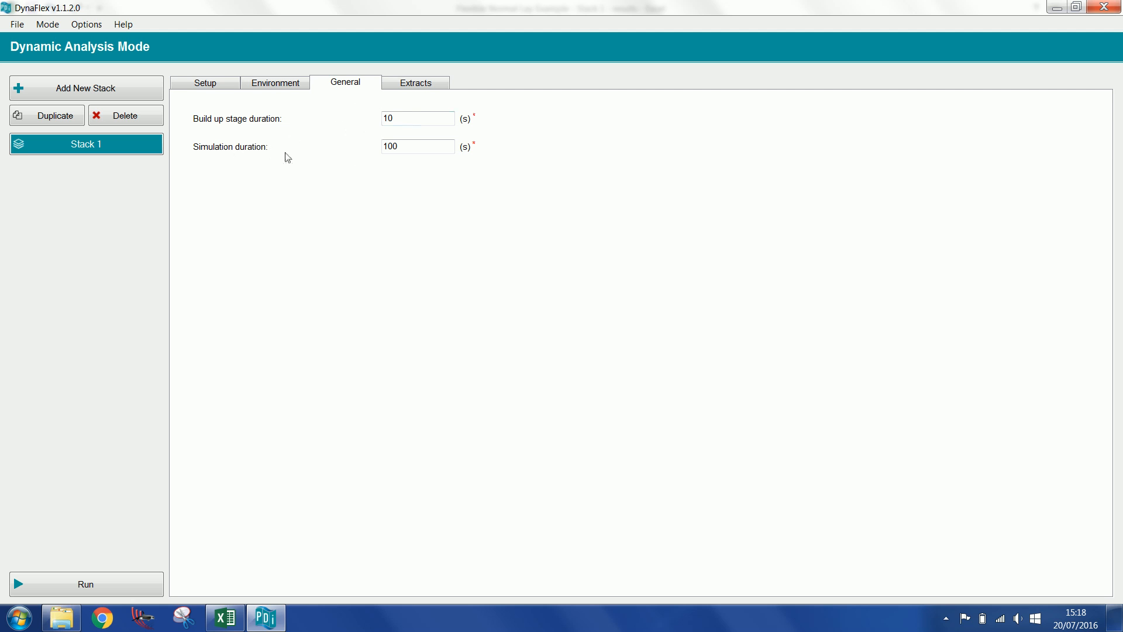
{"action": "left_click", "coordinate": [409, 146]}
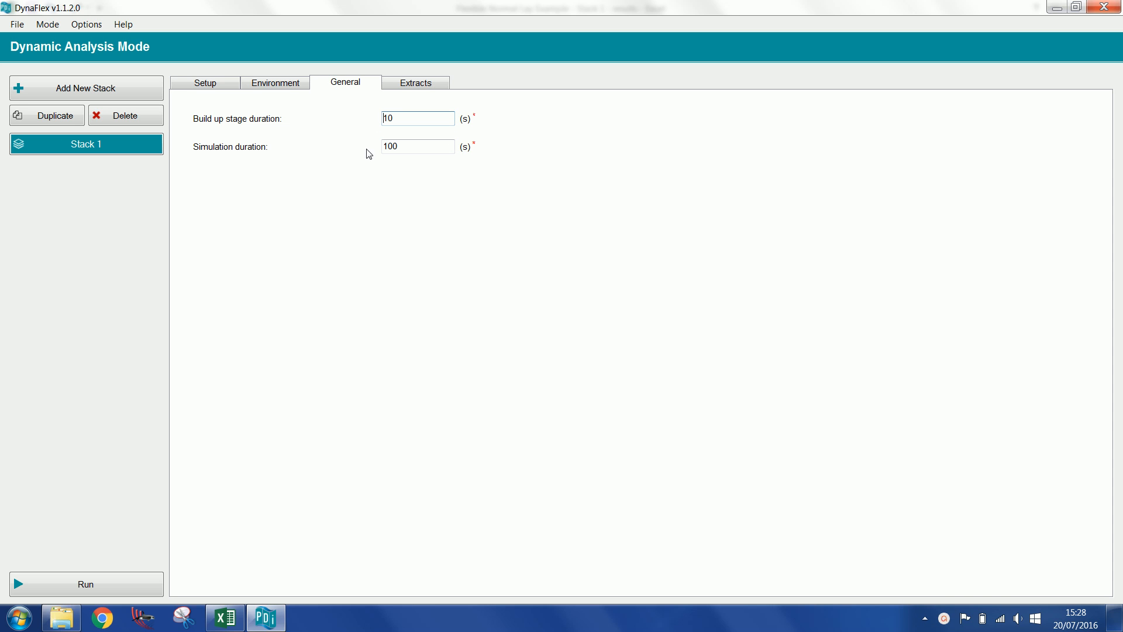
{"action": "left_click", "coordinate": [410, 89]}
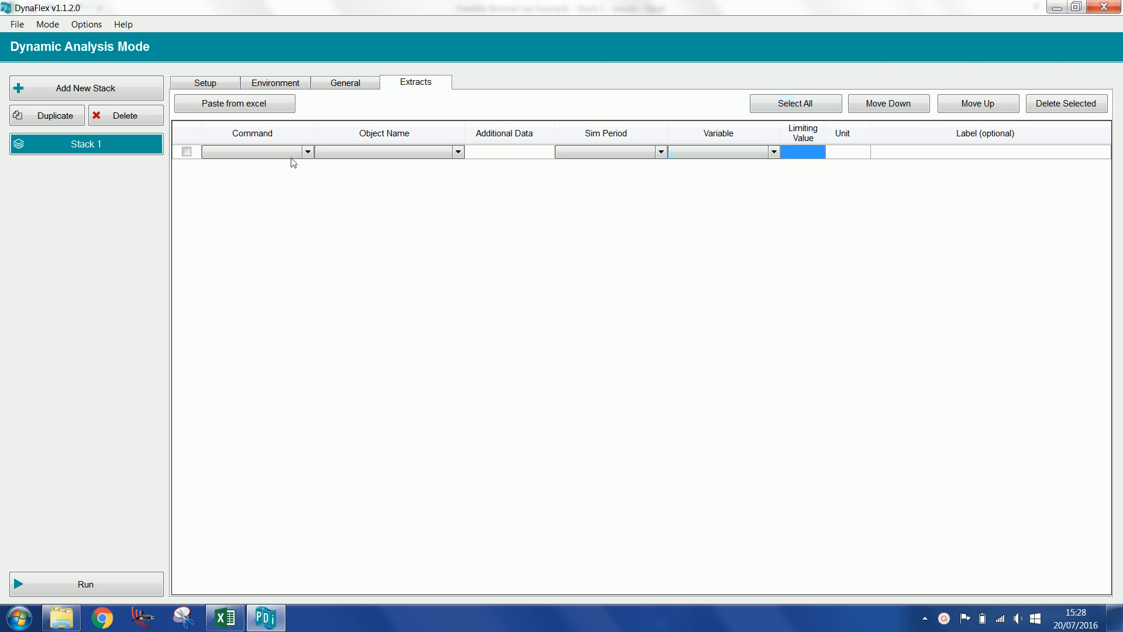
Step: Switch to the Excel results and examine the Maximum Flexible Top Tension and Minimum Flexible Tension tables
{"action": "left_click", "coordinate": [225, 617]}
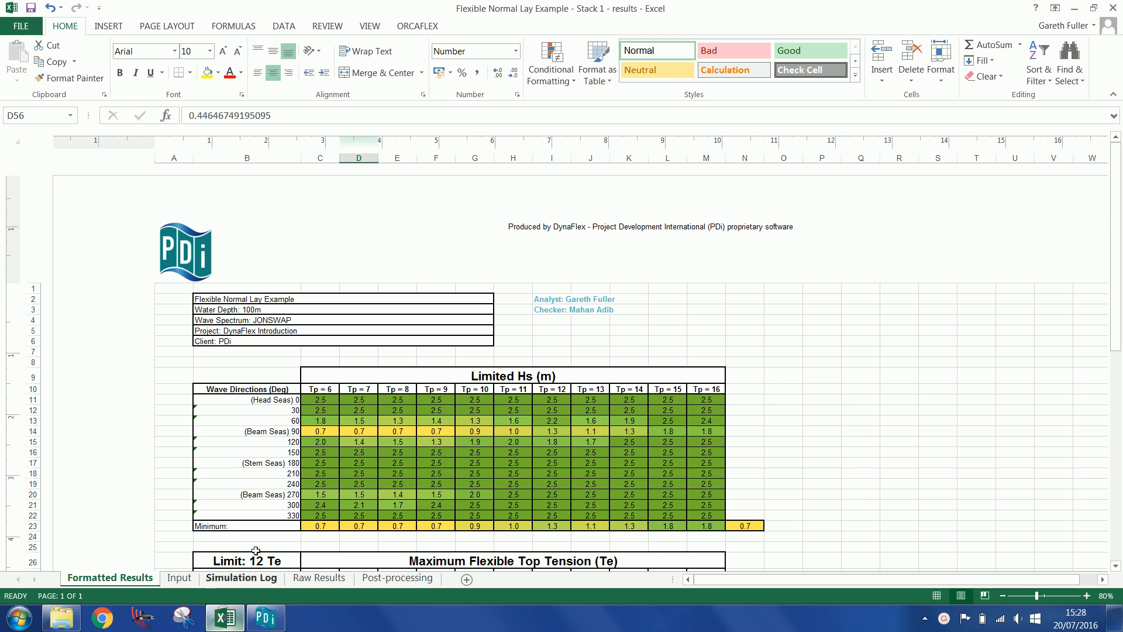
{"action": "scroll", "coordinate": [314, 442], "scroll_direction": "down", "scroll_amount": 7}
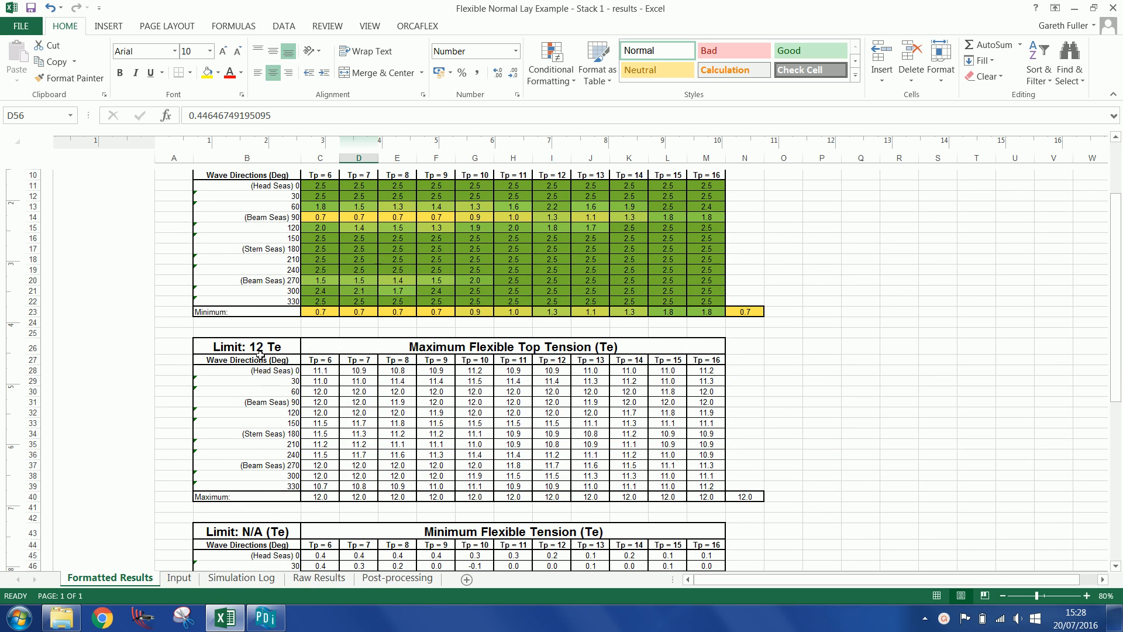
{"action": "scroll", "coordinate": [261, 351], "scroll_direction": "down", "scroll_amount": 1}
{"action": "scroll", "coordinate": [228, 308], "scroll_direction": "down", "scroll_amount": 2}
{"action": "left_click_drag", "start_coordinate": [214, 250], "coordinate": [753, 399]}
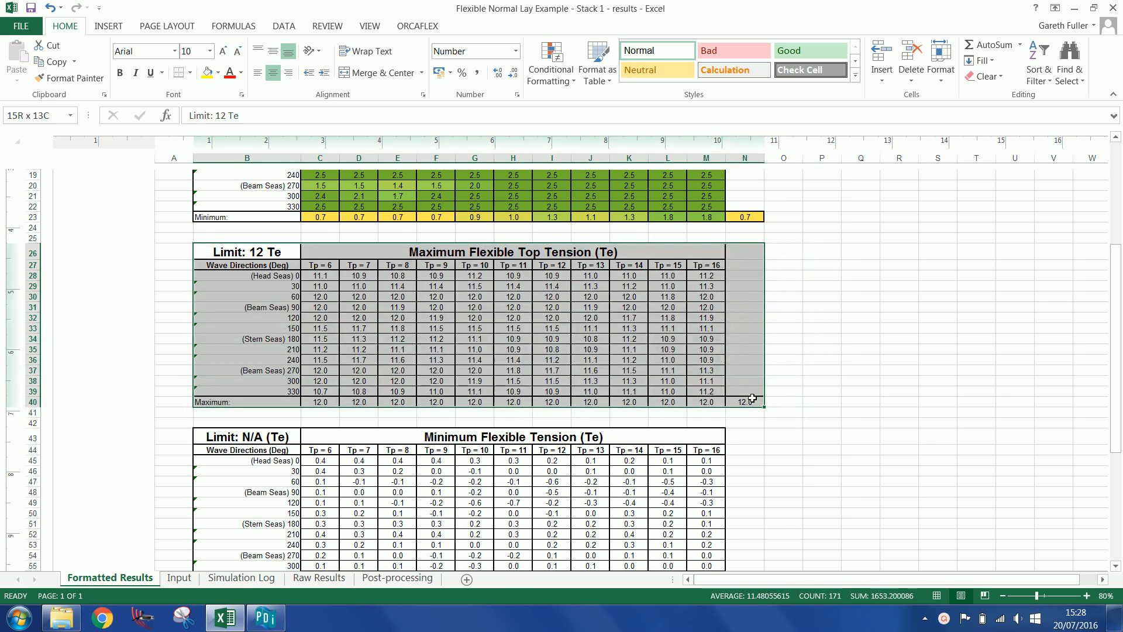
{"action": "scroll", "coordinate": [222, 275], "scroll_direction": "down", "scroll_amount": 3}
{"action": "left_click_drag", "start_coordinate": [224, 338], "coordinate": [743, 485]}
{"action": "scroll", "coordinate": [379, 305], "scroll_direction": "down", "scroll_amount": 3}
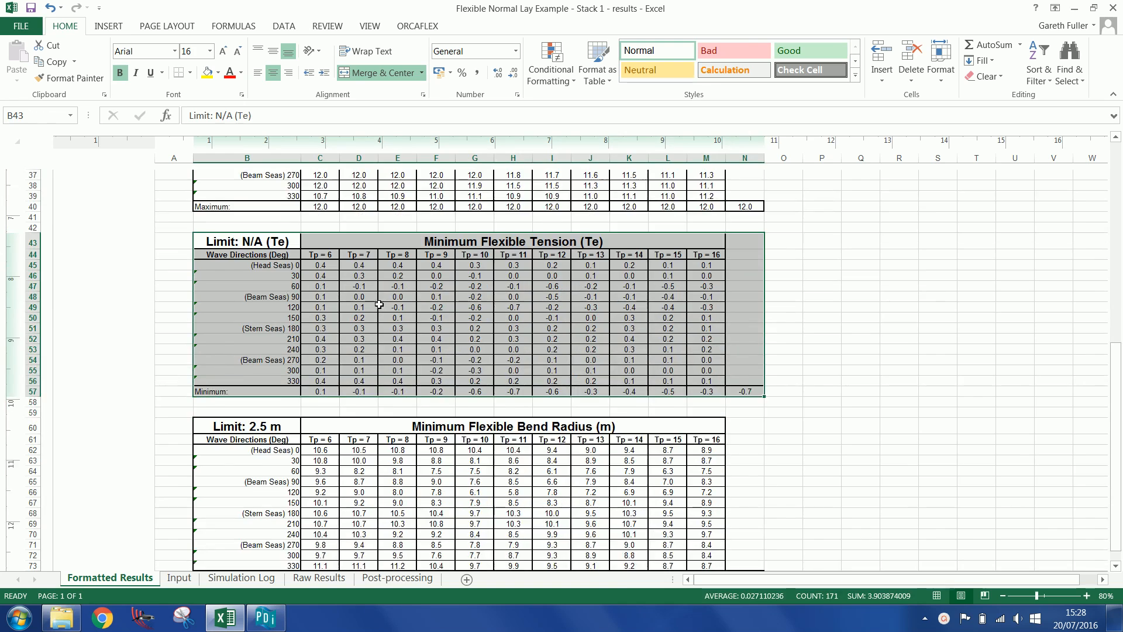
Step: Go through the formatted result tables from Limited Hs down to Minimum Flexible Bend Radius
{"action": "scroll", "coordinate": [272, 394], "scroll_direction": "up", "scroll_amount": 13}
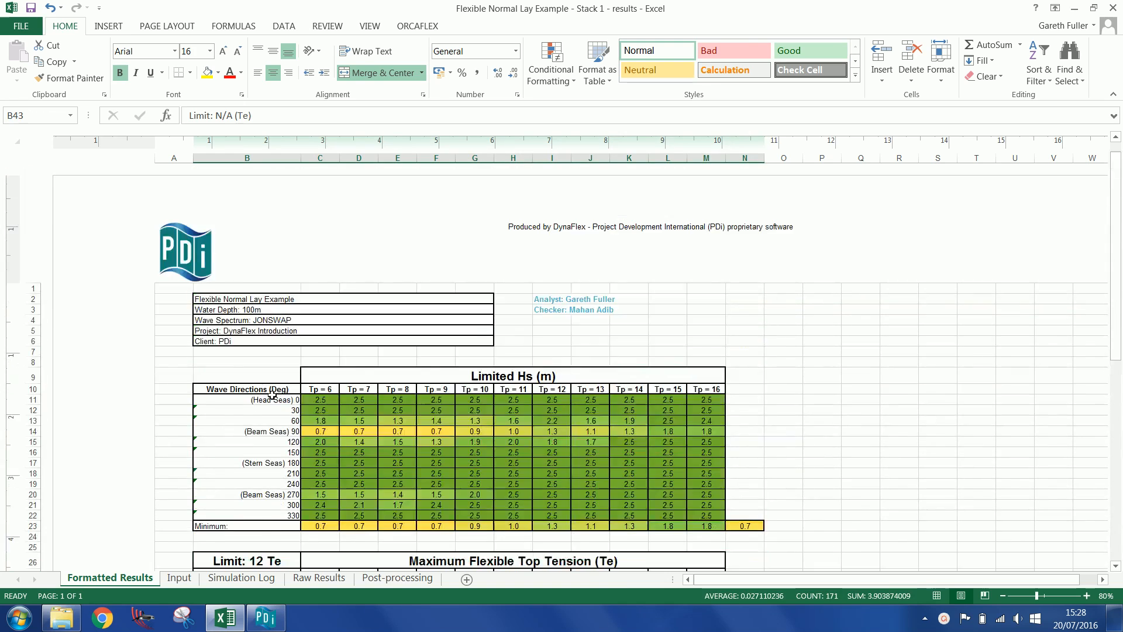
{"action": "scroll", "coordinate": [272, 394], "scroll_direction": "down", "scroll_amount": 5}
{"action": "left_click", "coordinate": [320, 383]}
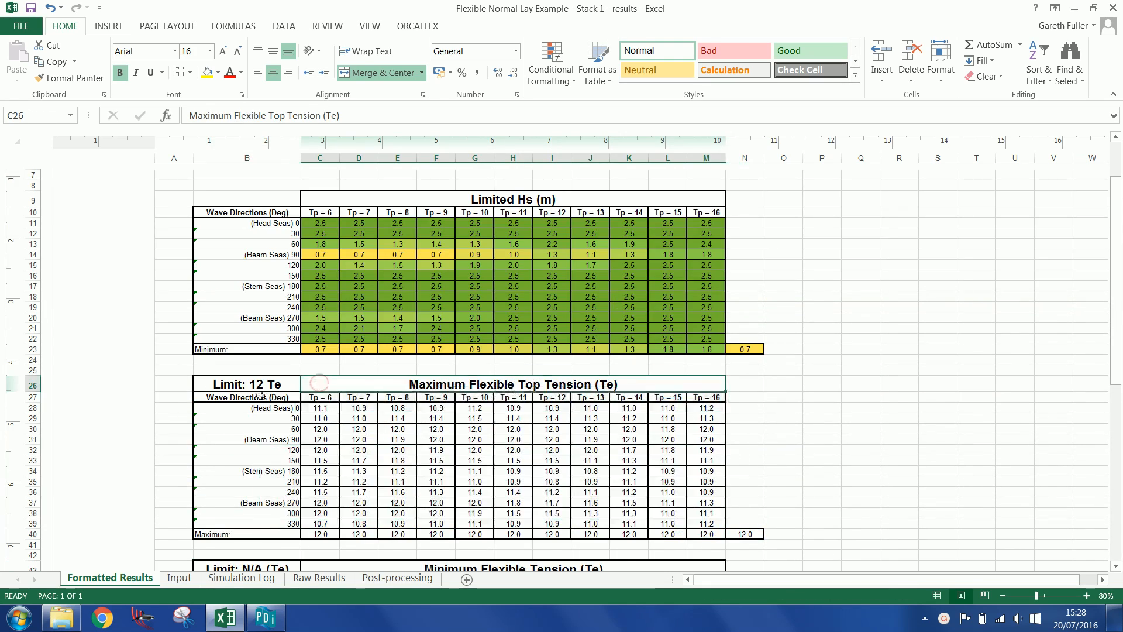
{"action": "scroll", "coordinate": [260, 395], "scroll_direction": "down", "scroll_amount": 11}
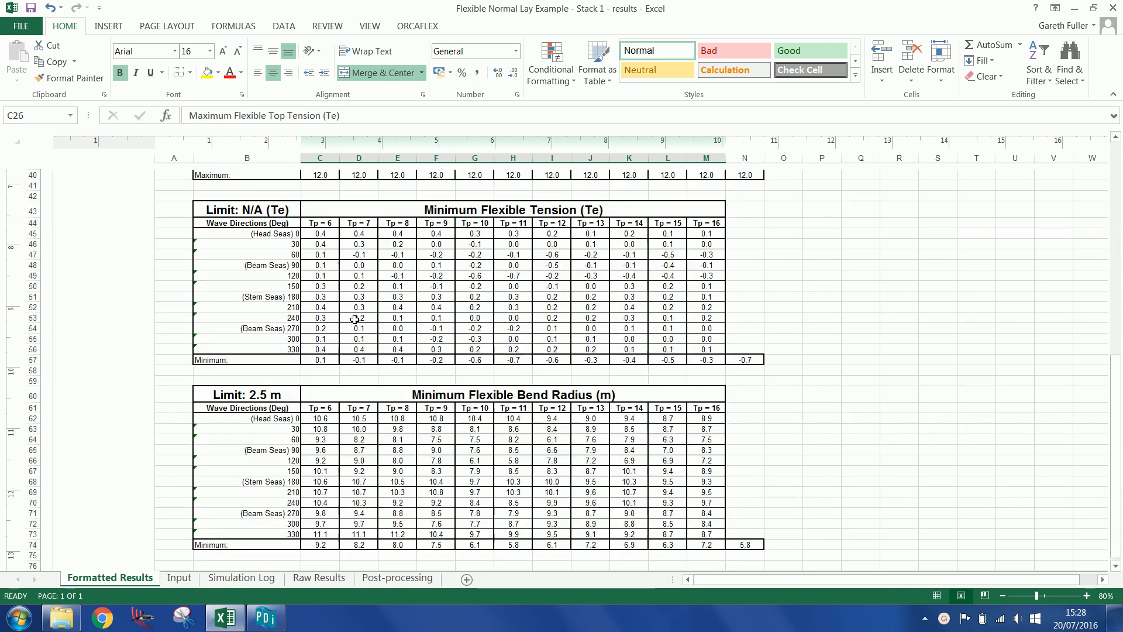
{"action": "left_click", "coordinate": [378, 391]}
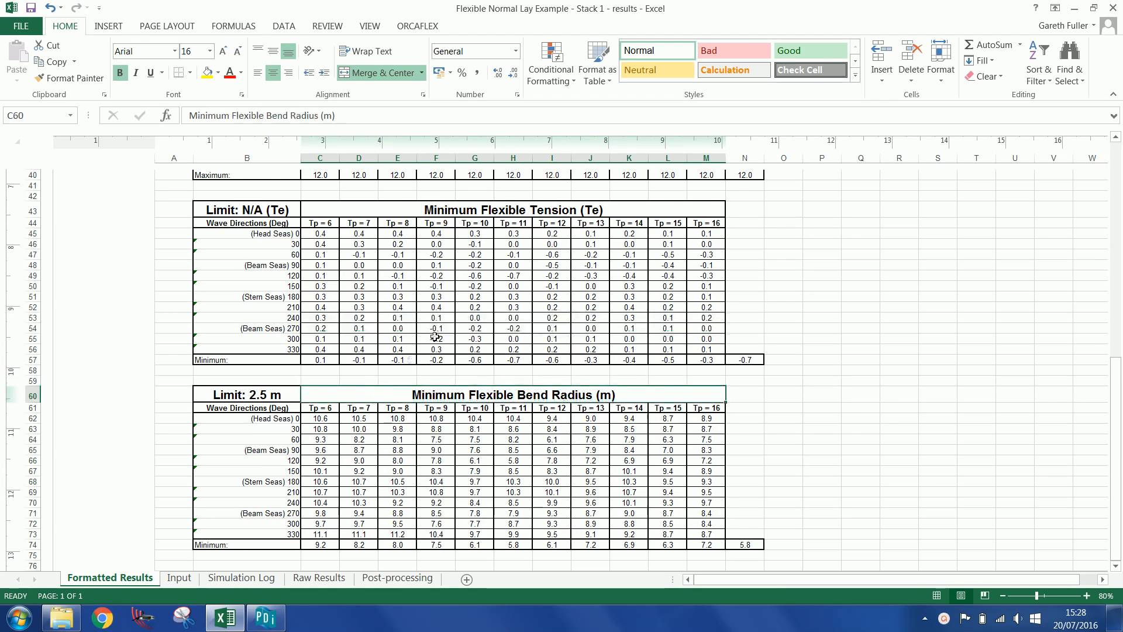
{"action": "scroll", "coordinate": [424, 258], "scroll_direction": "down", "scroll_amount": 1}
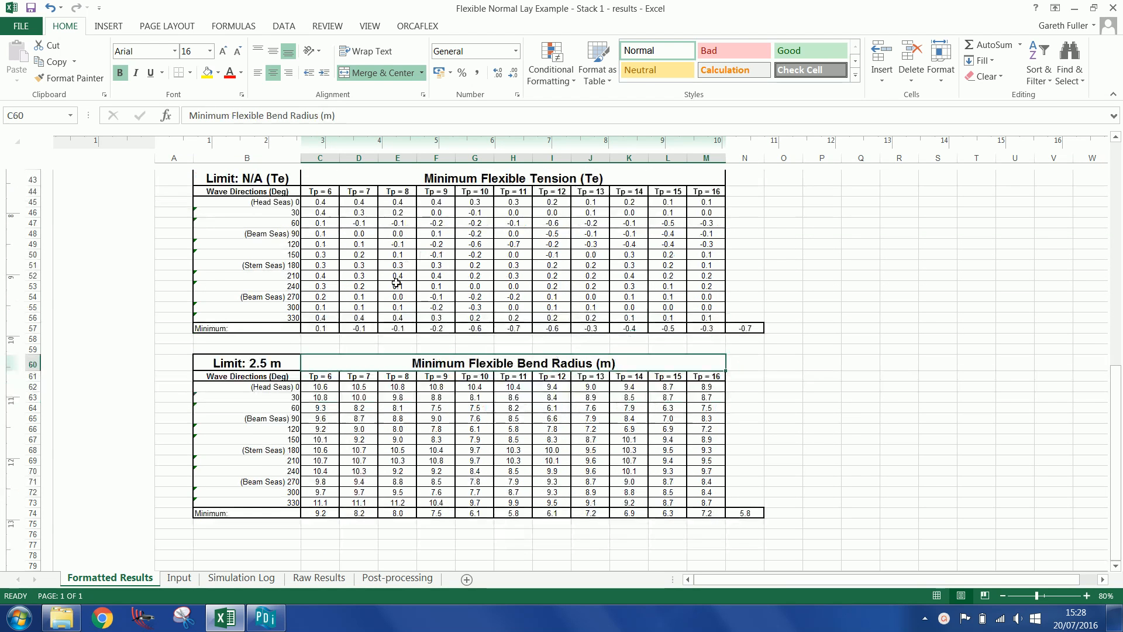
Step: Compare the DynaFlex extract columns, including Limiting Value, with the column headings on the Excel Post-processing sheet
{"action": "left_click", "coordinate": [265, 617]}
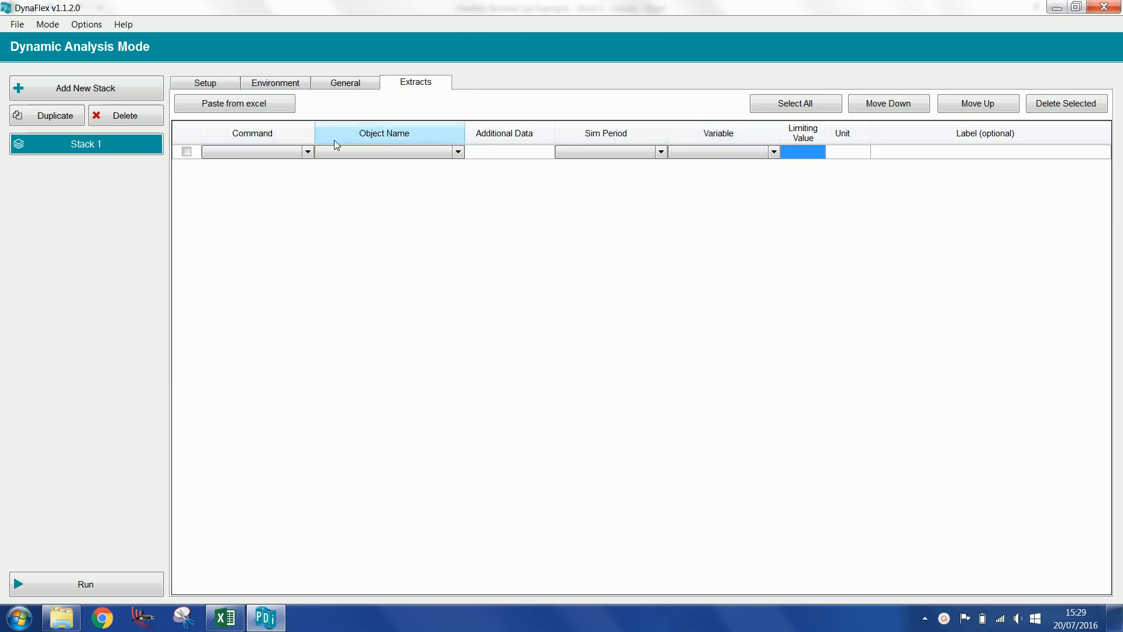
{"action": "left_click", "coordinate": [225, 617]}
{"action": "left_click", "coordinate": [408, 586]}
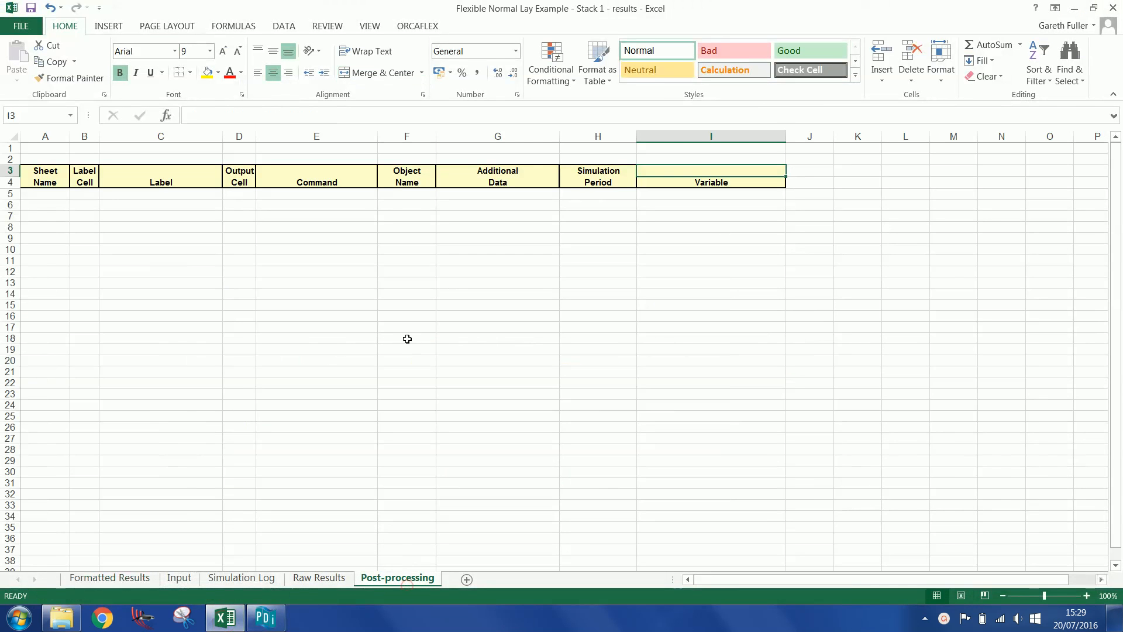
{"action": "left_click", "coordinate": [293, 171]}
{"action": "left_click", "coordinate": [700, 183]}
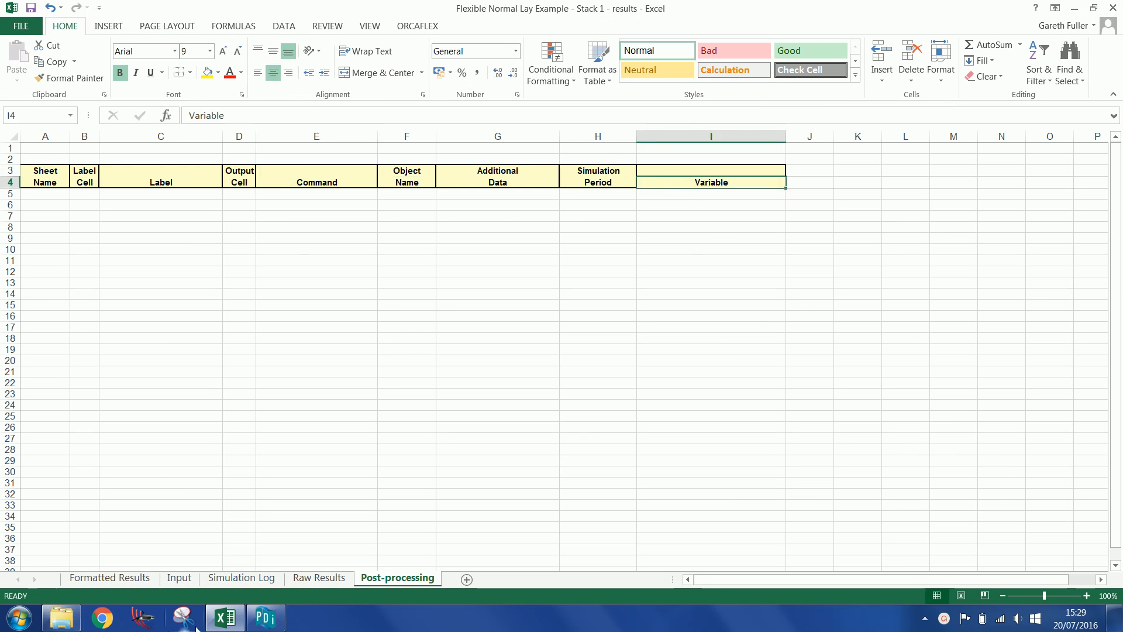
{"action": "left_click", "coordinate": [266, 618]}
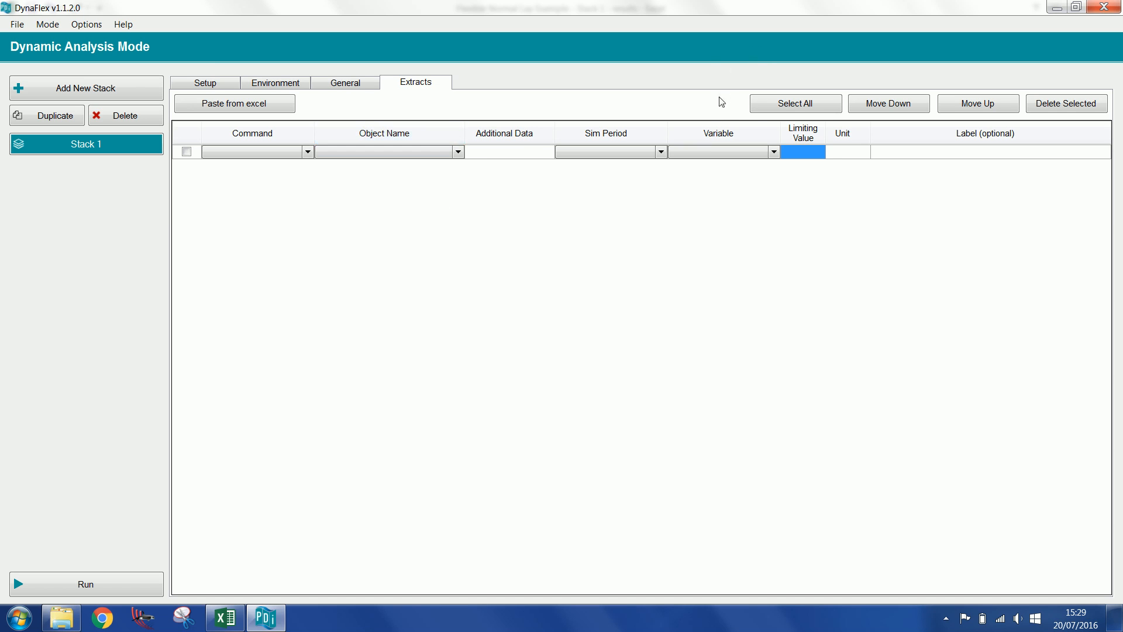
{"action": "left_click", "coordinate": [808, 152]}
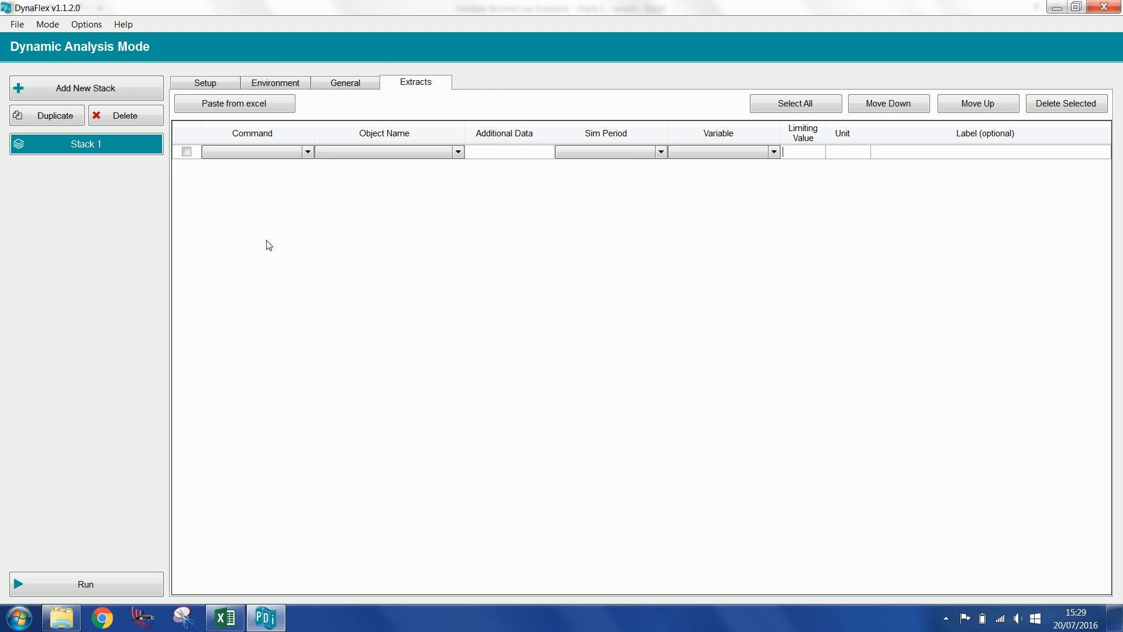
Step: Switch to the Excel Formatted Results sheet and check the limit given for Maximum Flexible Top Tension
{"action": "left_click", "coordinate": [226, 617]}
{"action": "left_click", "coordinate": [110, 578]}
{"action": "scroll", "coordinate": [345, 319], "scroll_direction": "up", "scroll_amount": 7}
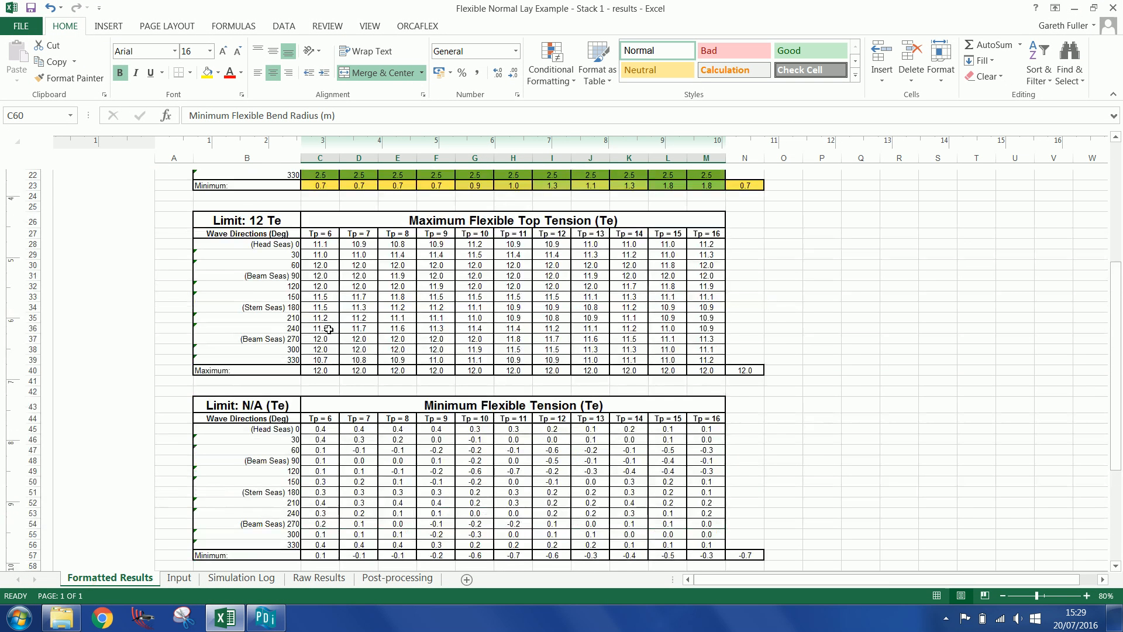
{"action": "left_click", "coordinate": [270, 220]}
{"action": "left_click_drag", "start_coordinate": [764, 379], "coordinate": [744, 370]}
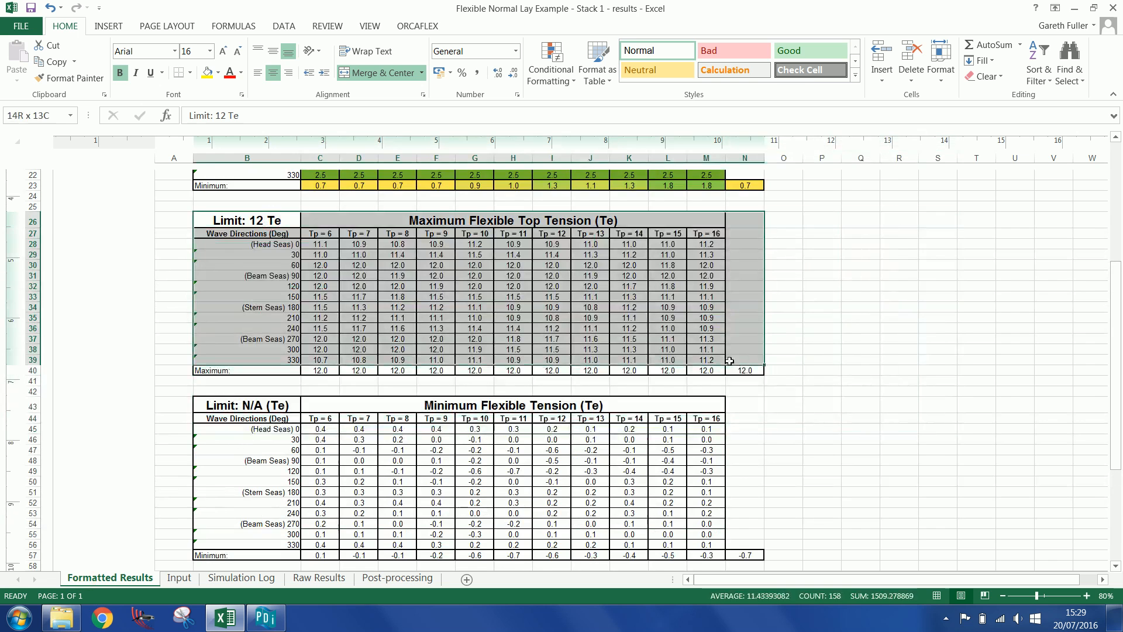
{"action": "left_click", "coordinate": [214, 220]}
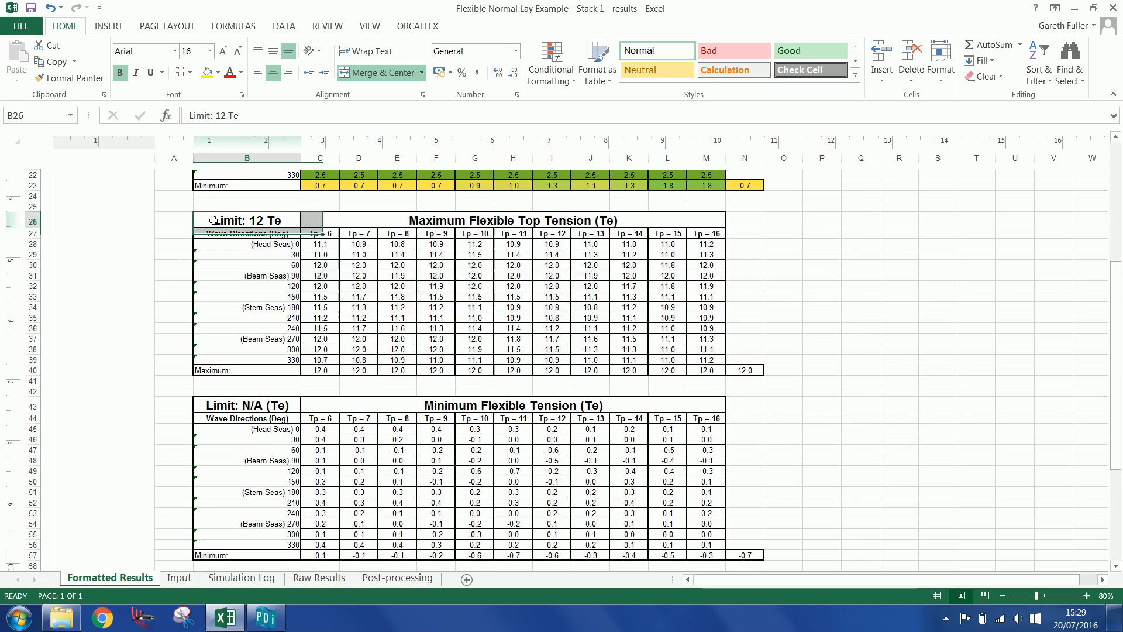
{"action": "left_click", "coordinate": [477, 220]}
{"action": "left_click", "coordinate": [238, 221]}
Step: Check the limits given for Minimum Flexible Tension and Minimum Flexible Bend Radius
{"action": "scroll", "coordinate": [306, 385], "scroll_direction": "down", "scroll_amount": 1}
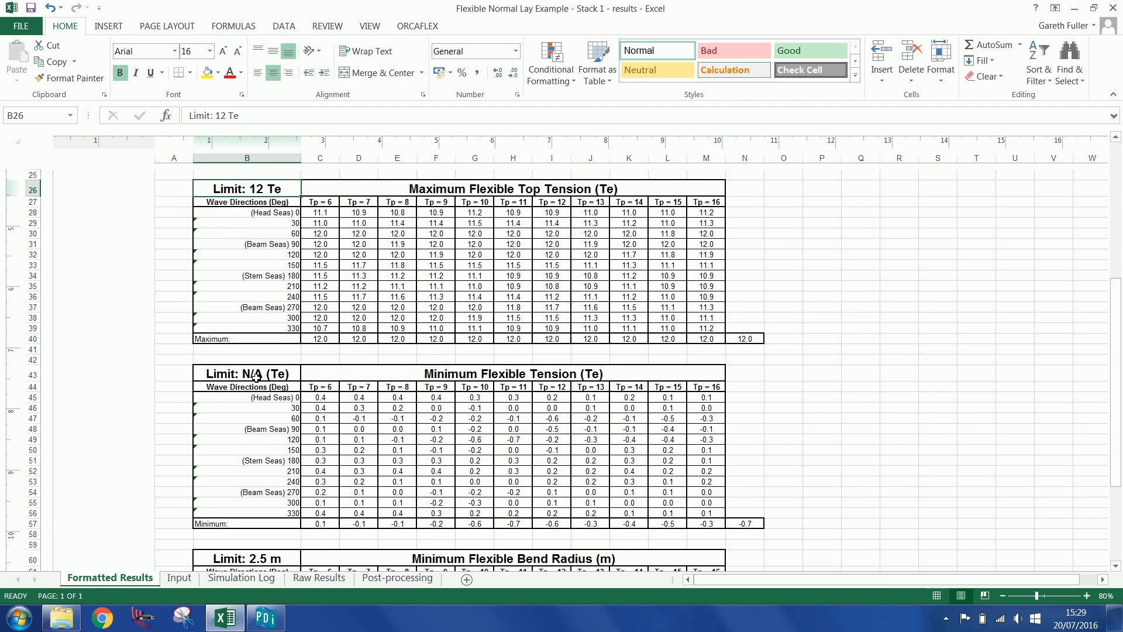
{"action": "scroll", "coordinate": [229, 376], "scroll_direction": "down", "scroll_amount": 4}
{"action": "left_click", "coordinate": [462, 231]}
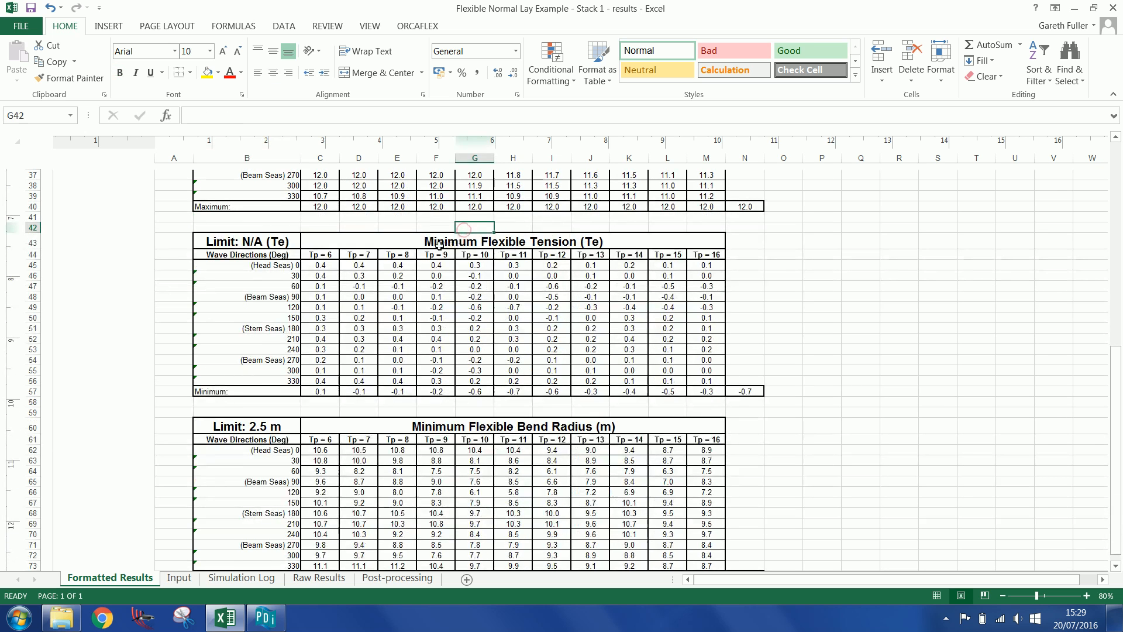
{"action": "left_click", "coordinate": [258, 430]}
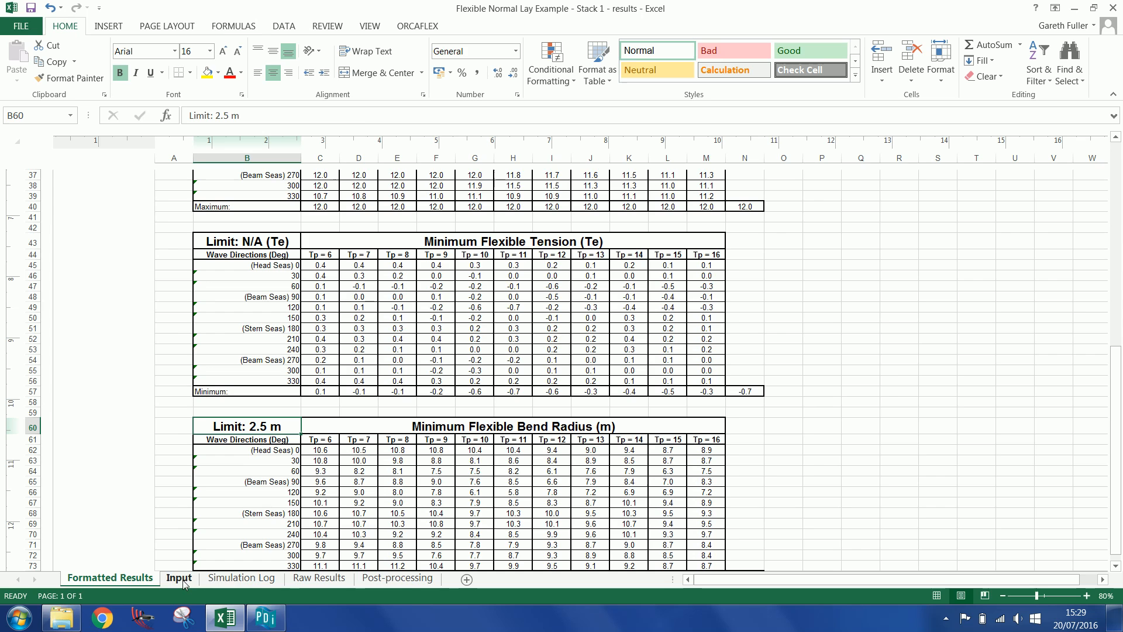
Step: Switch to DynaFlex and duplicate Stack 1 as a Regular Wave analysis titled Flexible Normal Lay Example (Regular)
{"action": "left_click", "coordinate": [264, 615]}
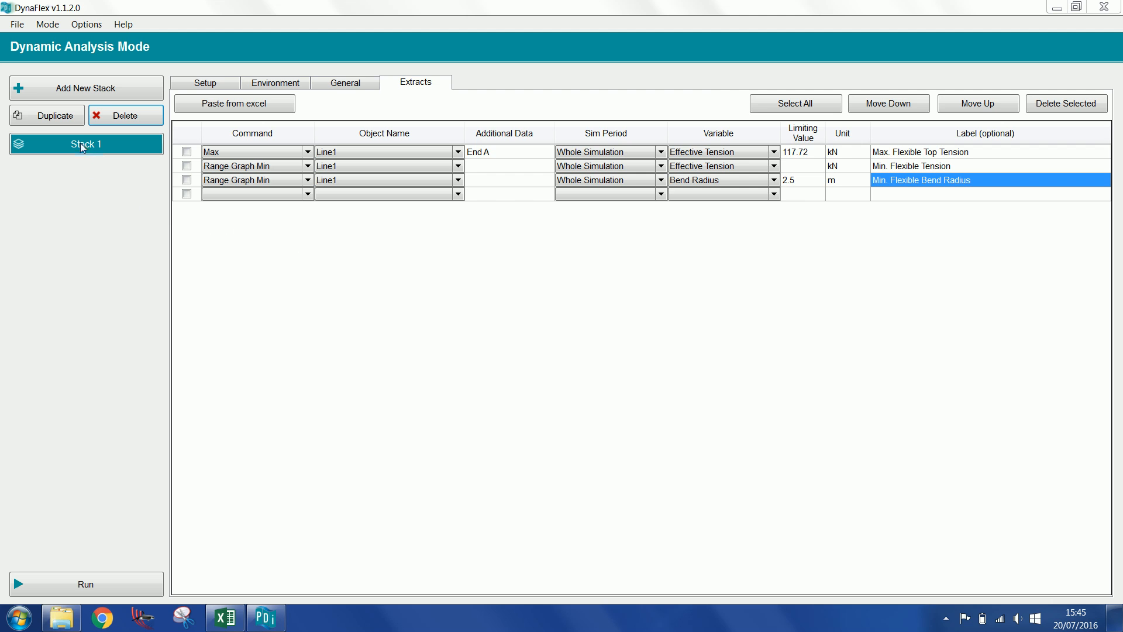
{"action": "left_click", "coordinate": [57, 116]}
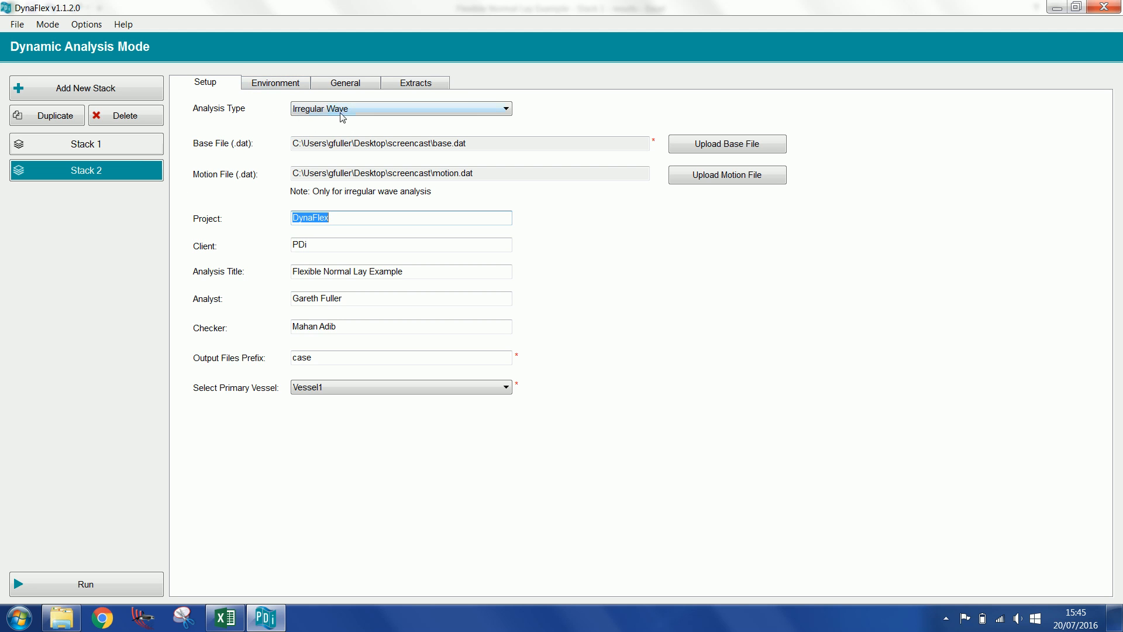
{"action": "left_click", "coordinate": [360, 111]}
{"action": "left_click", "coordinate": [356, 130]}
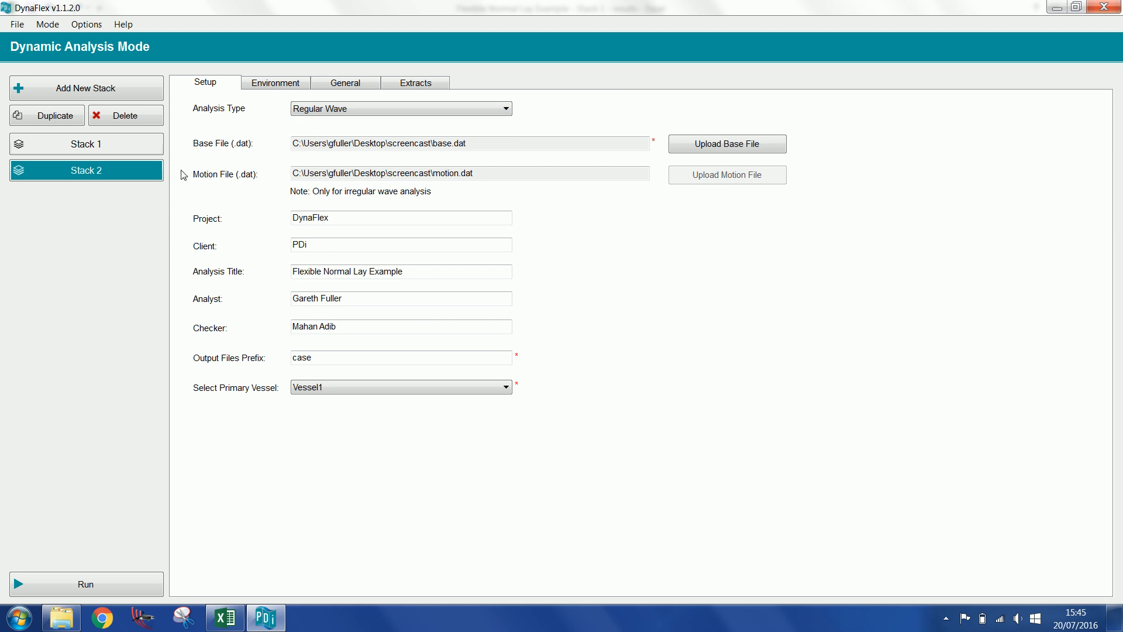
{"action": "left_click", "coordinate": [422, 268]}
{"action": "type", "text": "(Regular"}
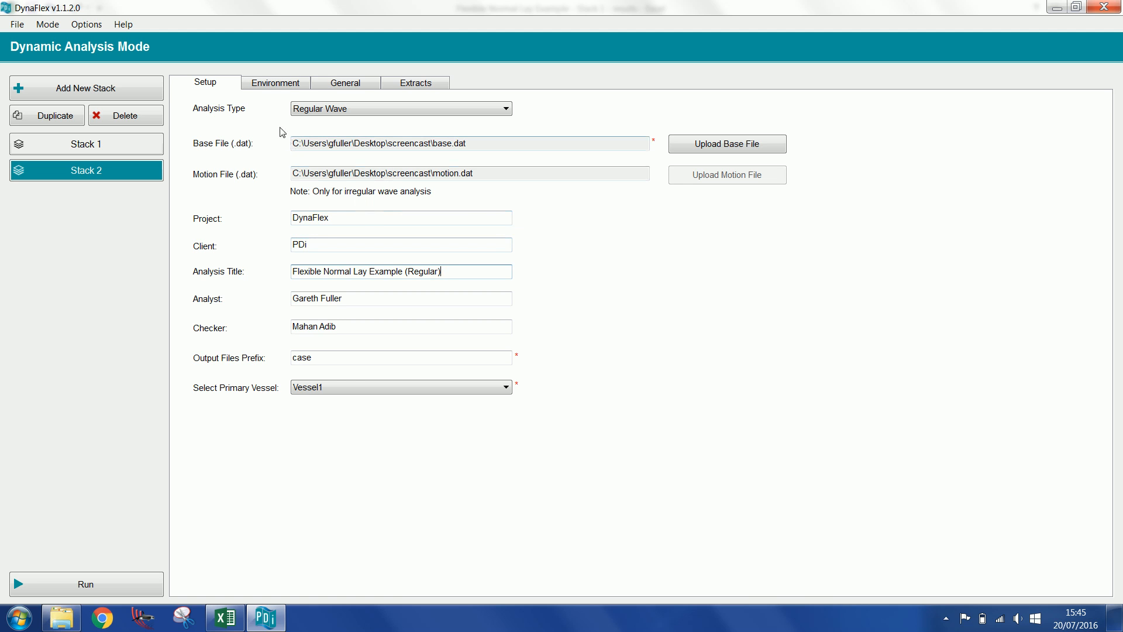
Step: Select Dean Stream as the wave type in Stack 2's environment settings
{"action": "left_click", "coordinate": [275, 82]}
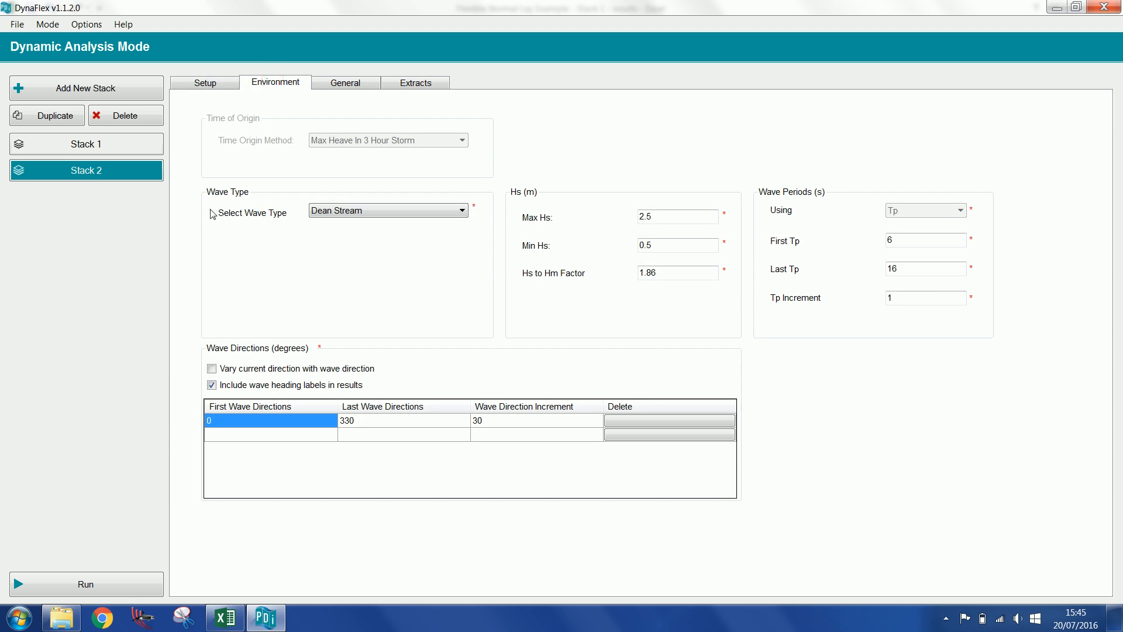
{"action": "left_click", "coordinate": [358, 215]}
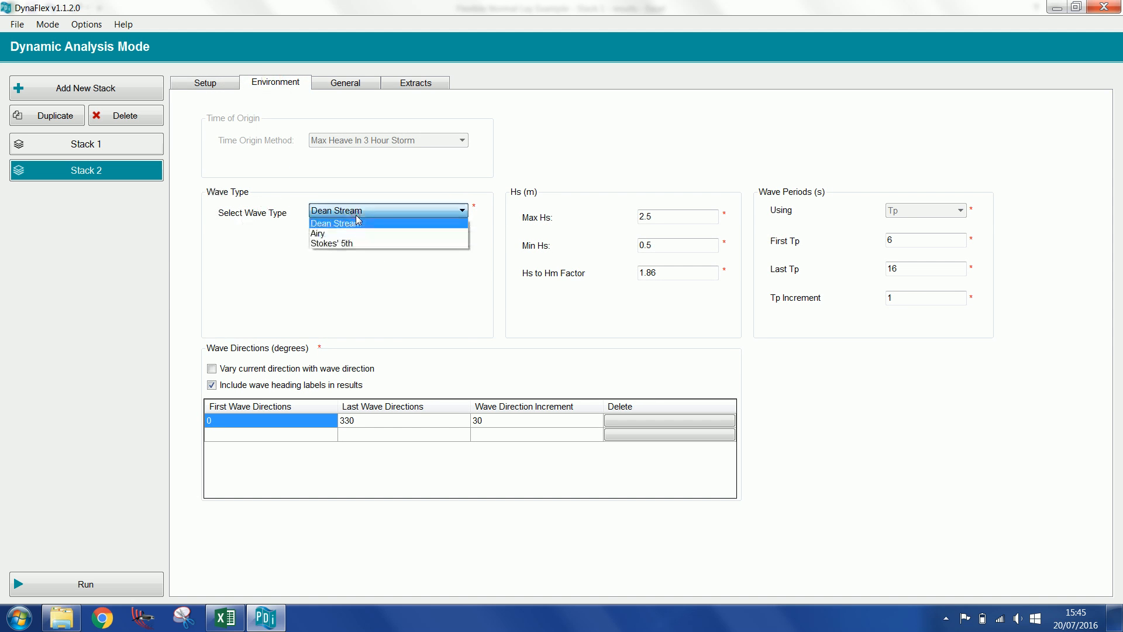
{"action": "left_click", "coordinate": [328, 228]}
Step: Review Stack 2's build up and simulation duration multiplication factors, and the simulation periods of its extracts
{"action": "left_click", "coordinate": [346, 87]}
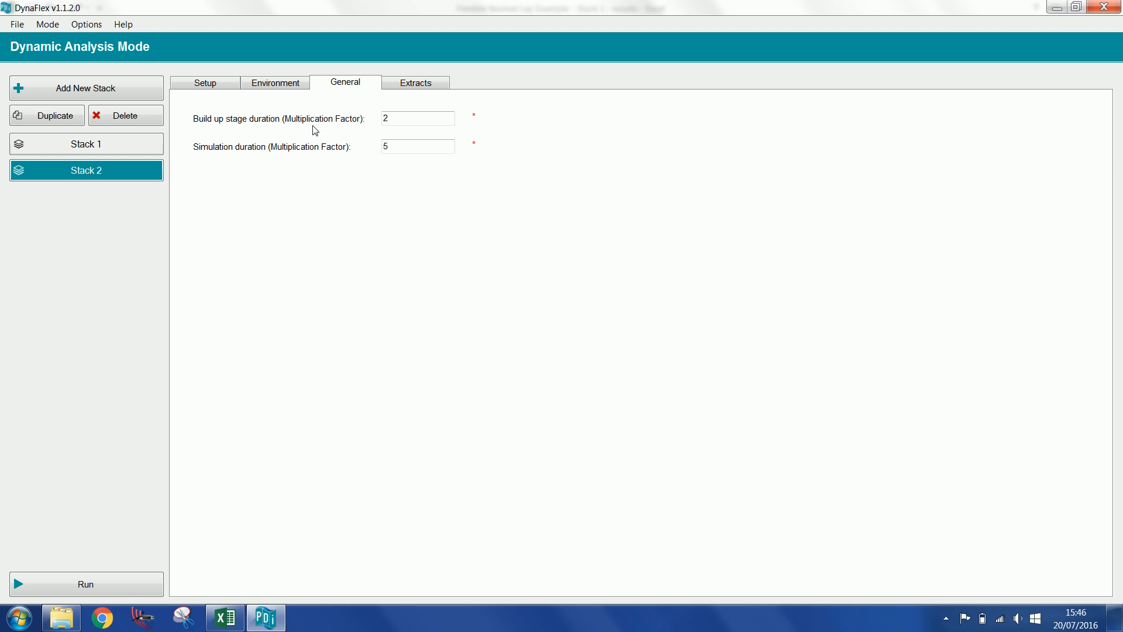
{"action": "left_click", "coordinate": [428, 118]}
{"action": "left_click", "coordinate": [402, 144]}
{"action": "left_click", "coordinate": [414, 88]}
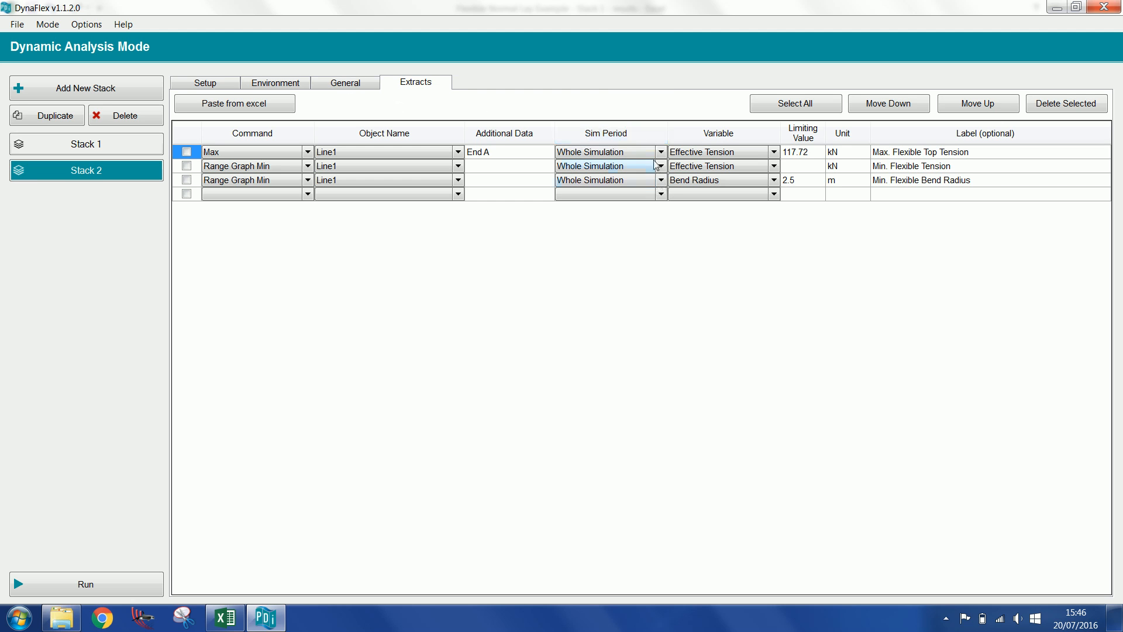
{"action": "left_click", "coordinate": [359, 86]}
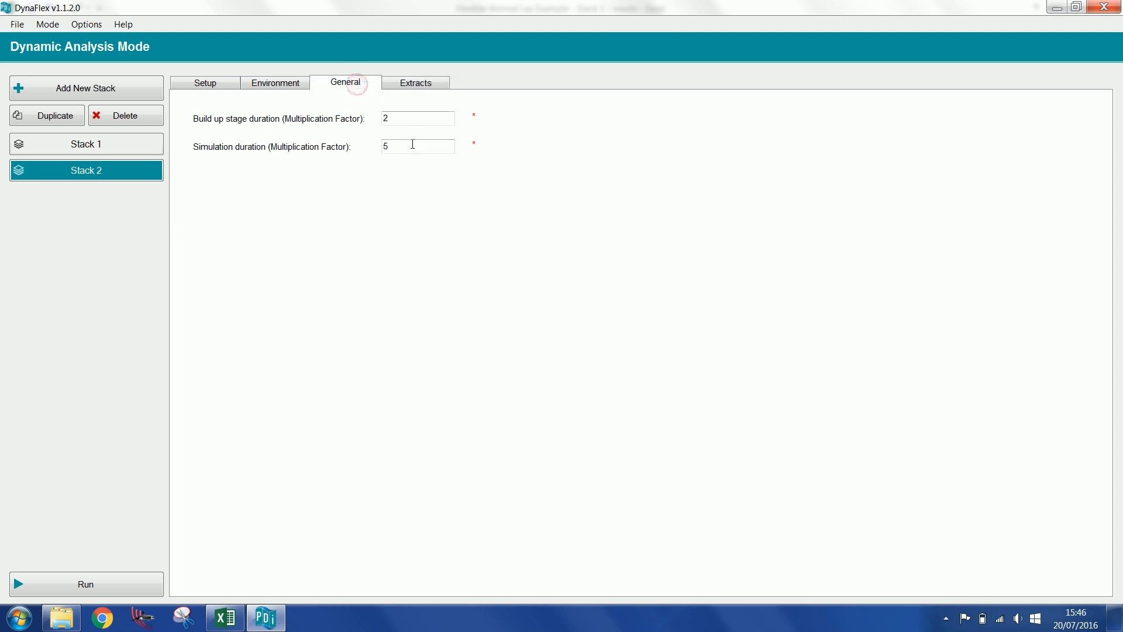
{"action": "left_click", "coordinate": [408, 88]}
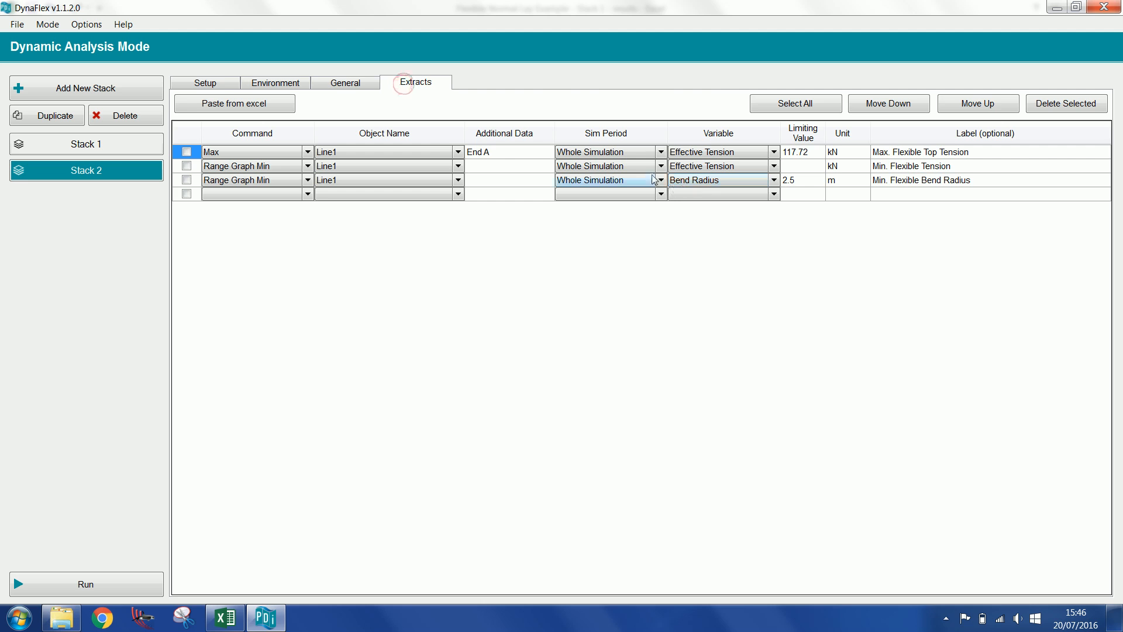
Step: Set the simulation period to 1 for all three of Stack 2's Line1 extracts
{"action": "left_click", "coordinate": [675, 153]}
{"action": "left_click", "coordinate": [661, 152]}
{"action": "left_click", "coordinate": [597, 184]}
{"action": "left_click", "coordinate": [588, 166]}
{"action": "left_click", "coordinate": [583, 199]}
{"action": "left_click", "coordinate": [583, 180]}
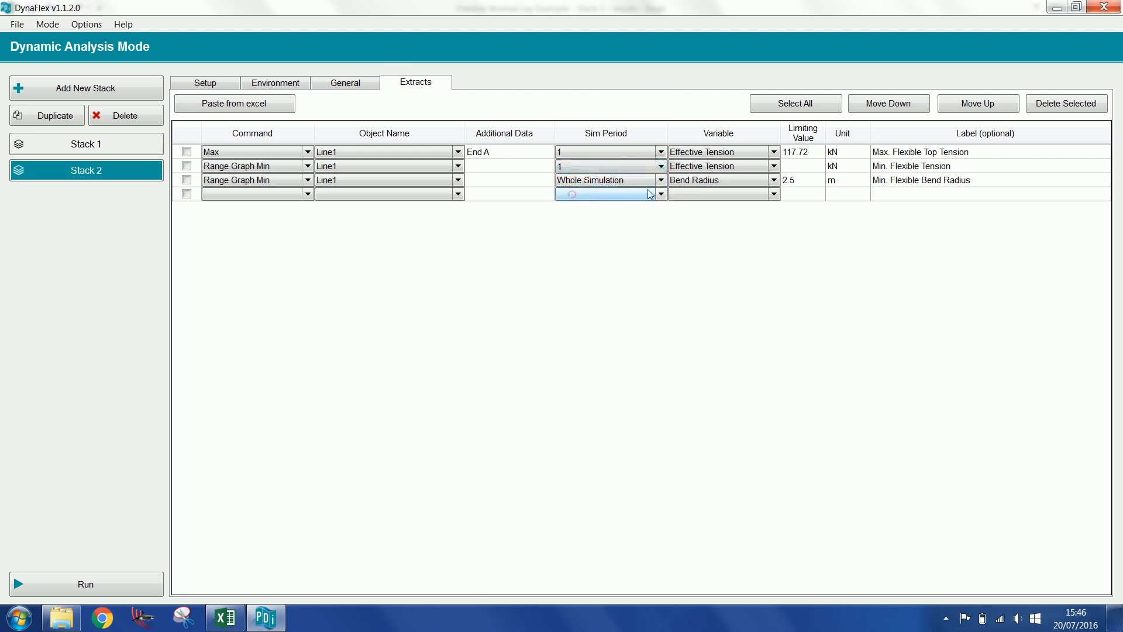
{"action": "left_click", "coordinate": [580, 213]}
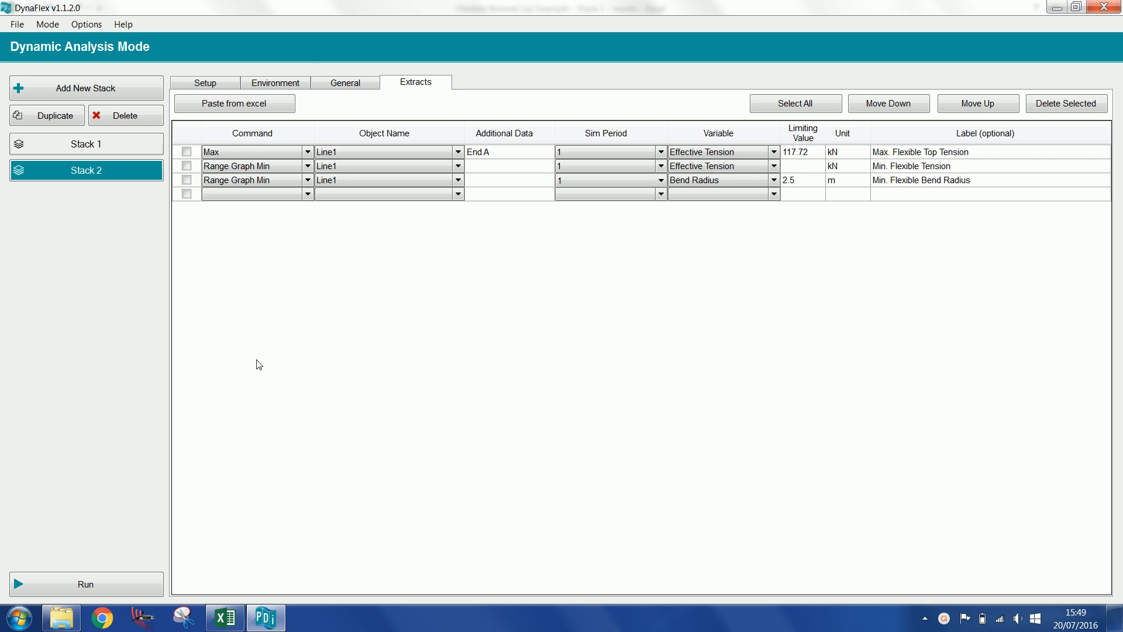
Step: Start the dynamic analysis run of the stacks with 7 concurrent simulations
{"action": "left_click", "coordinate": [86, 584]}
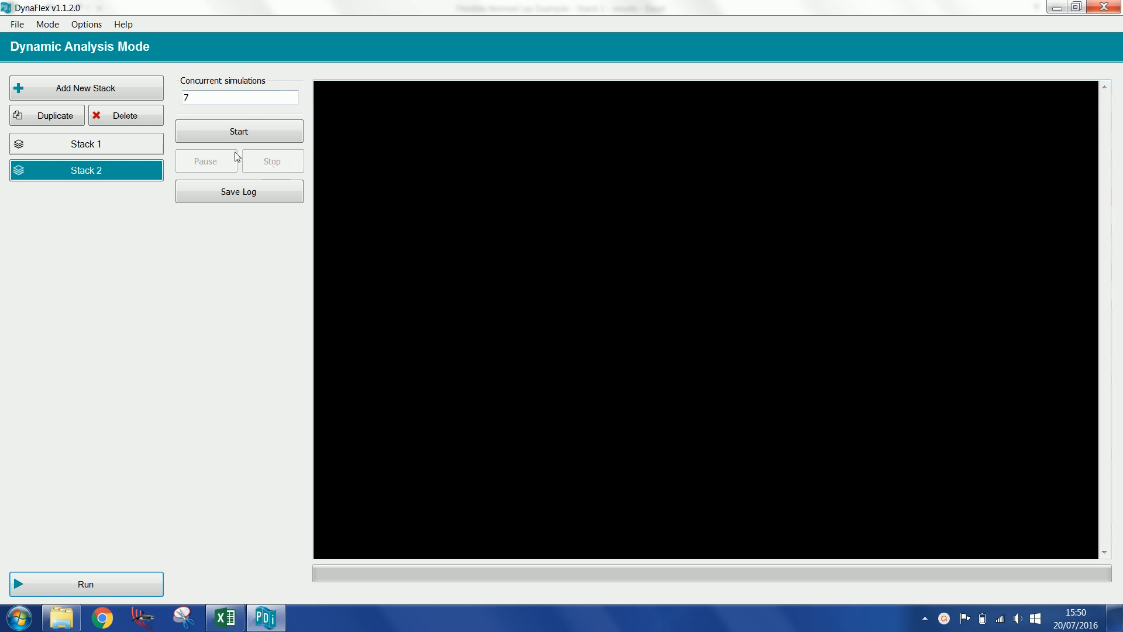
{"action": "left_click", "coordinate": [204, 102]}
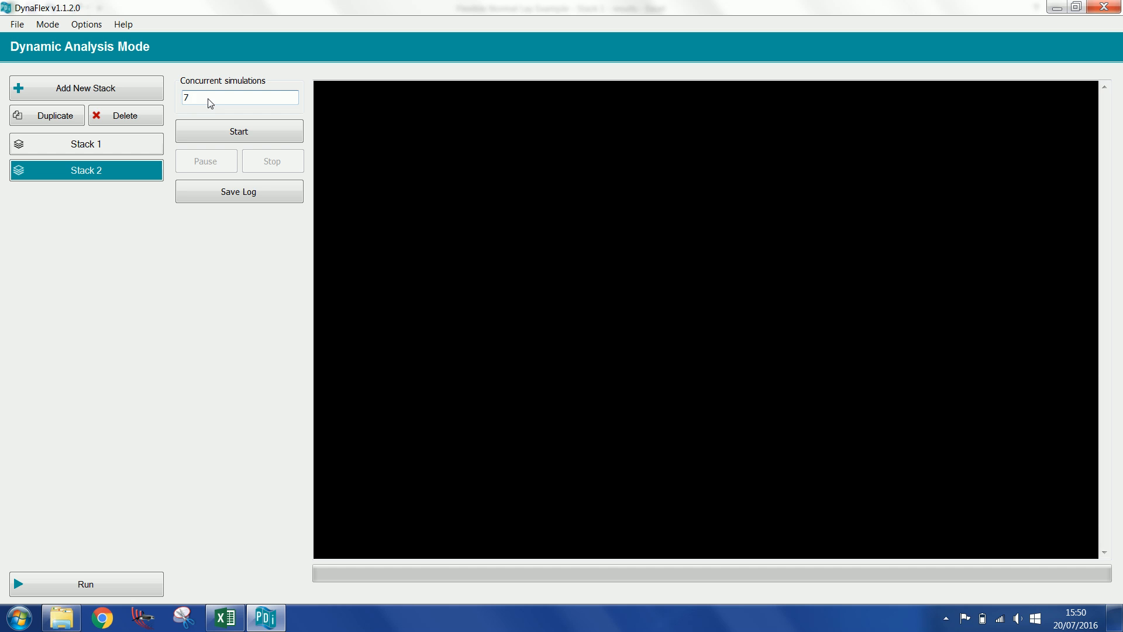
{"action": "left_click", "coordinate": [223, 125]}
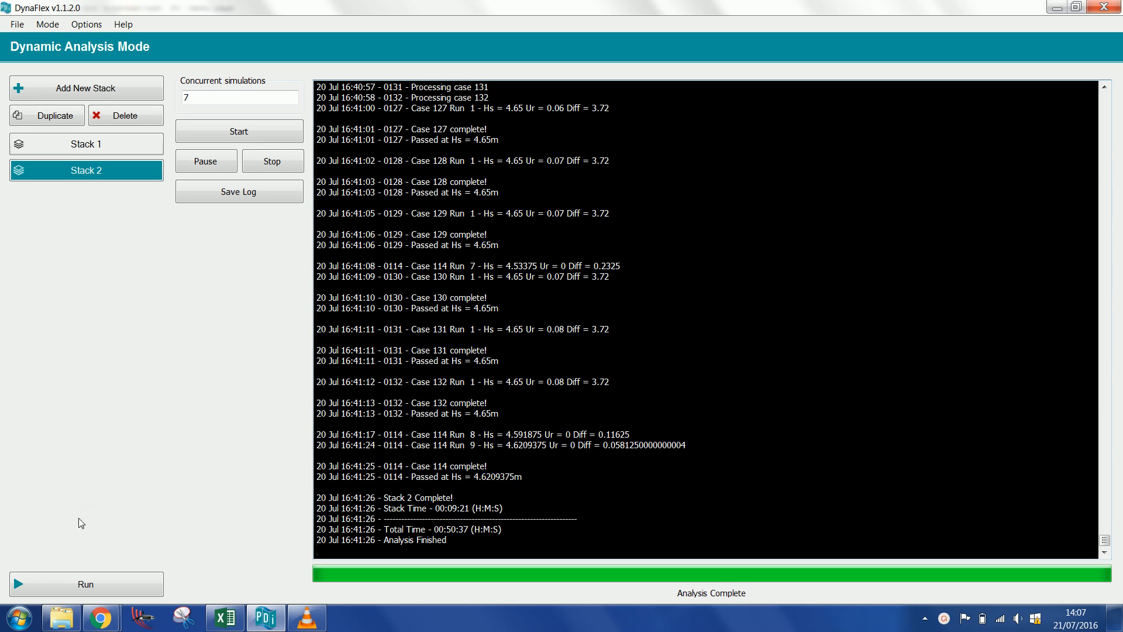
Step: Switch to Windows Explorer, open the output files_1 folder and look through the saved case simulation files, dismissing the Windows color scheme prompt
{"action": "left_click", "coordinate": [61, 617]}
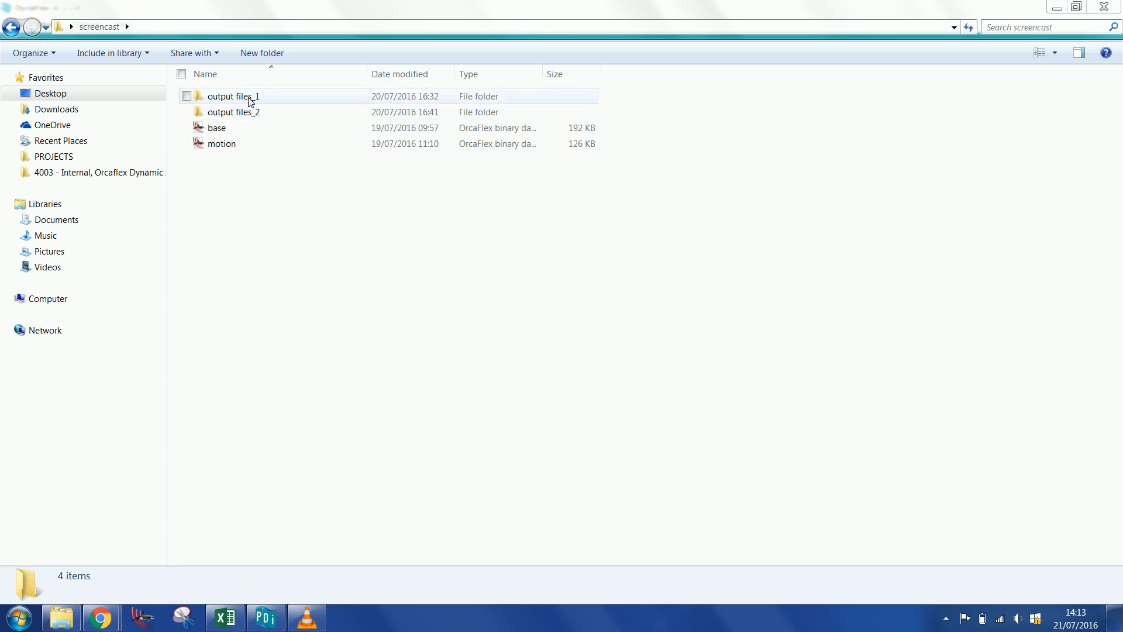
{"action": "double_click", "coordinate": [232, 97]}
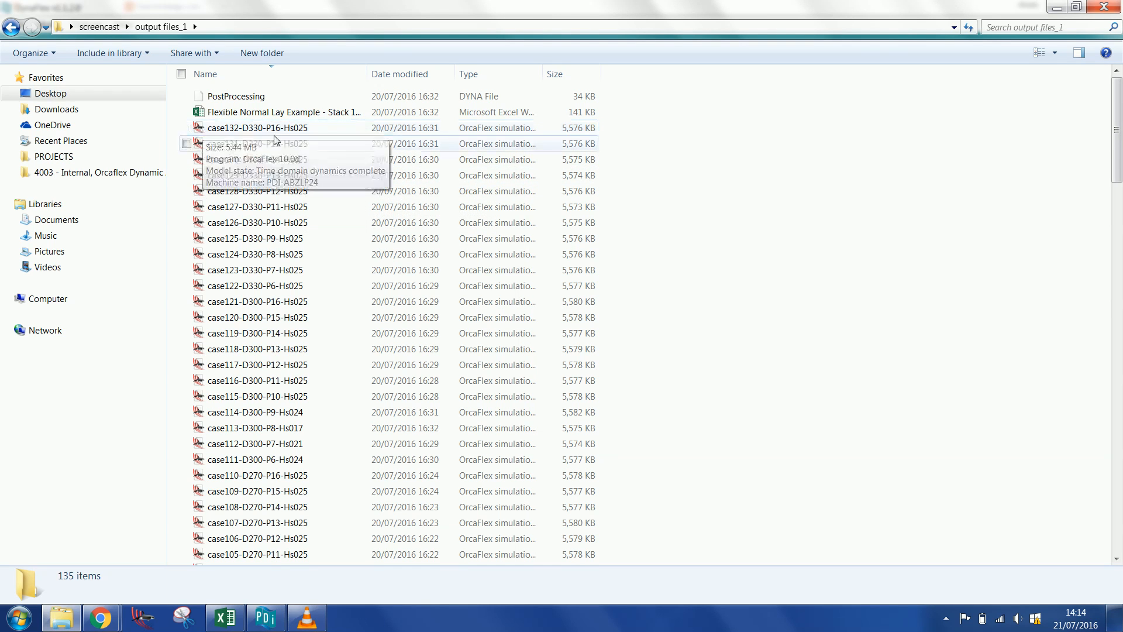
{"action": "mouse_move", "coordinate": [247, 134]}
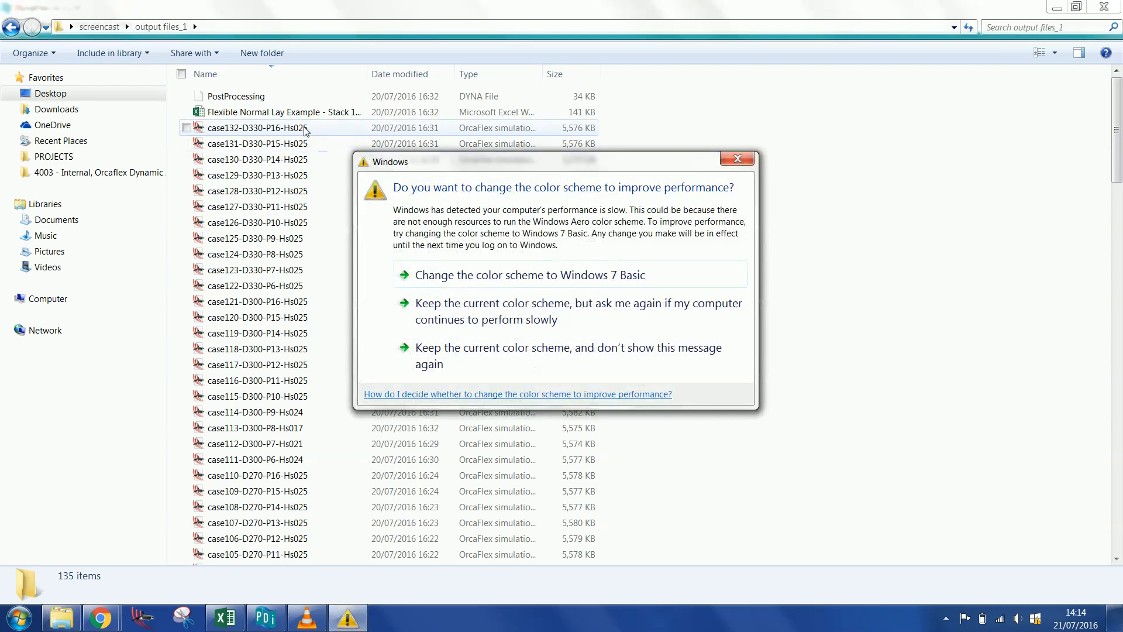
{"action": "left_click", "coordinate": [728, 162]}
{"action": "scroll", "coordinate": [290, 145], "scroll_direction": "down", "scroll_amount": 10}
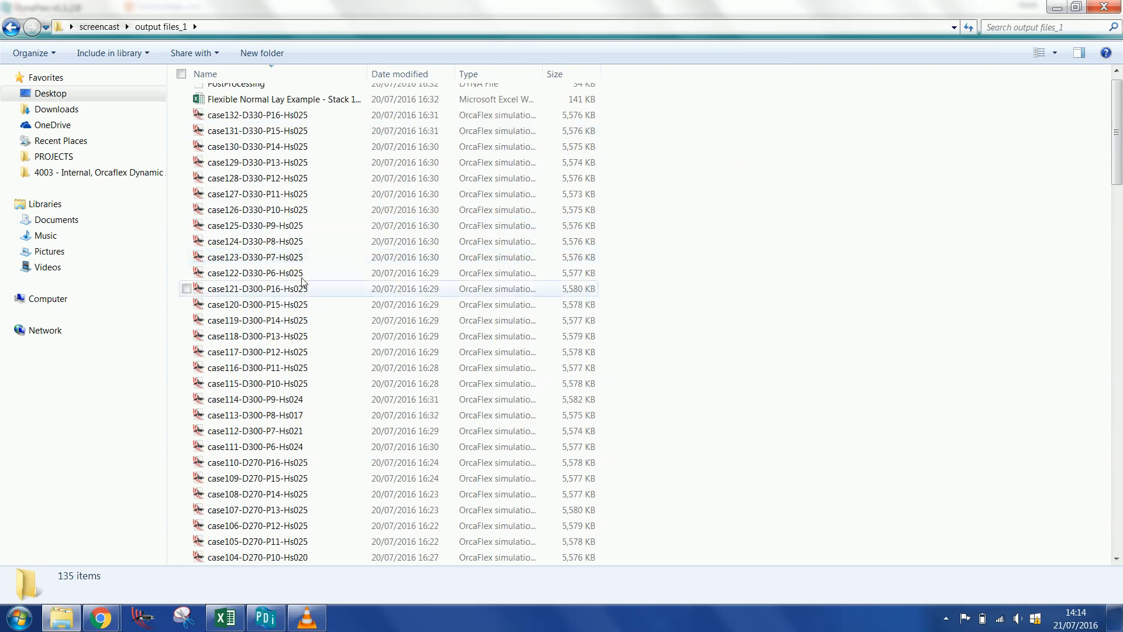
{"action": "scroll", "coordinate": [303, 310], "scroll_direction": "down", "scroll_amount": 3}
{"action": "scroll", "coordinate": [307, 263], "scroll_direction": "up", "scroll_amount": 9}
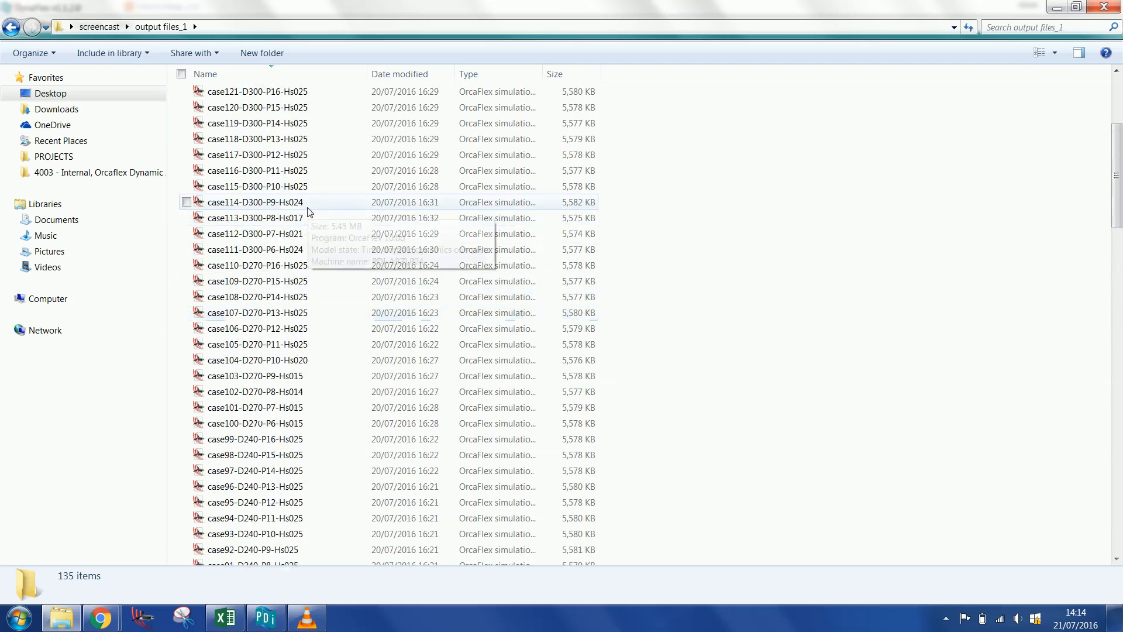
{"action": "mouse_move", "coordinate": [296, 220]}
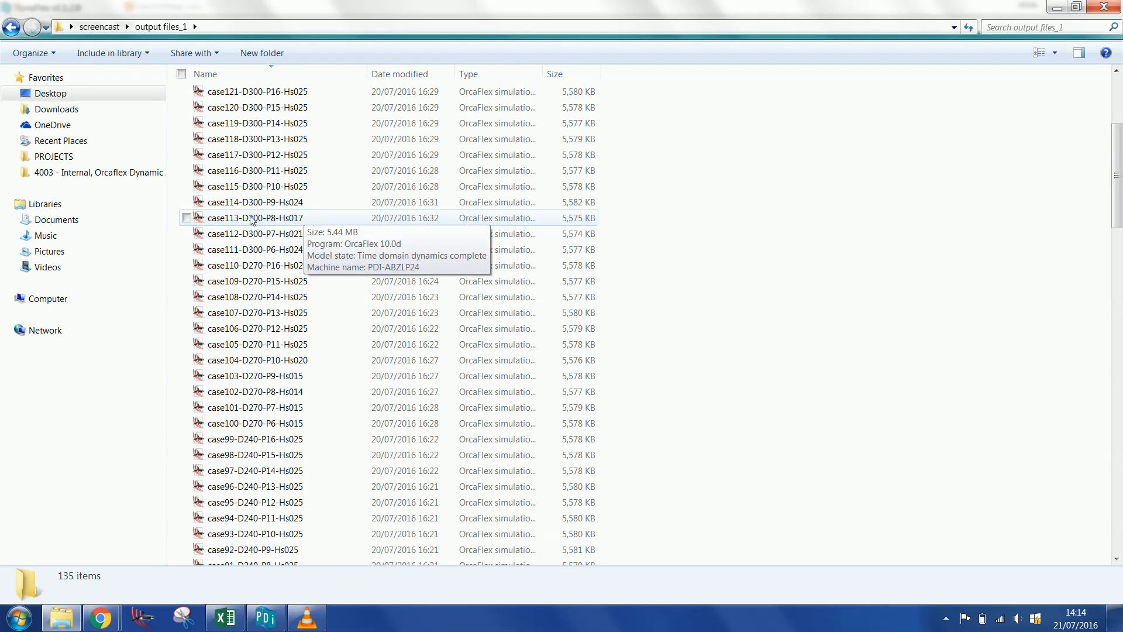
{"action": "scroll", "coordinate": [252, 229], "scroll_direction": "down", "scroll_amount": 5}
{"action": "scroll", "coordinate": [237, 234], "scroll_direction": "down", "scroll_amount": 20}
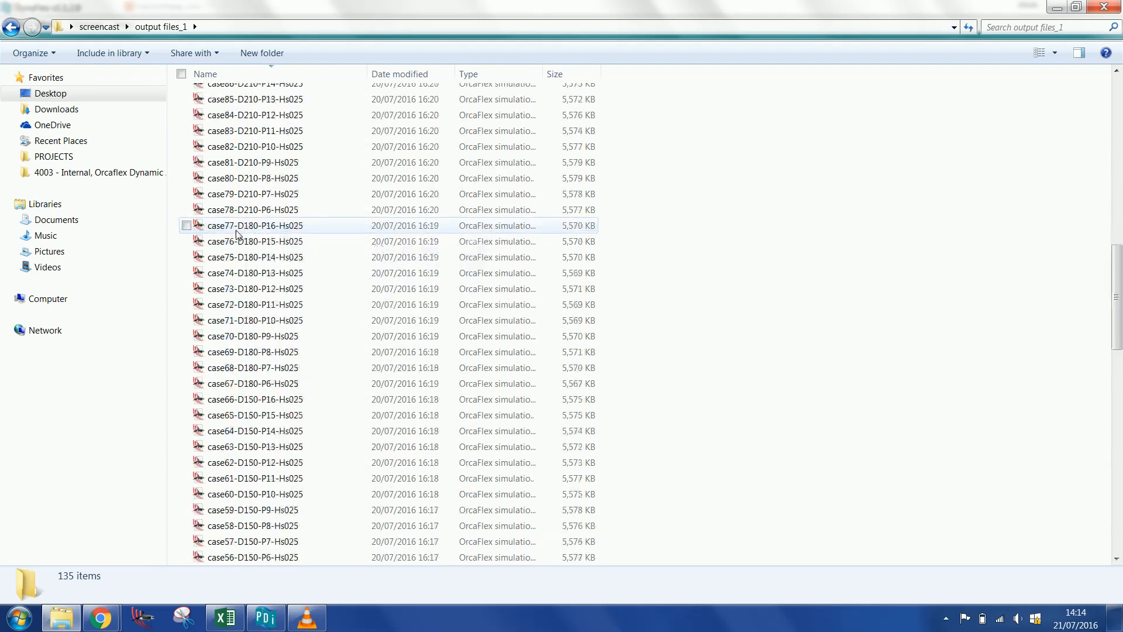
{"action": "scroll", "coordinate": [237, 242], "scroll_direction": "down", "scroll_amount": 3}
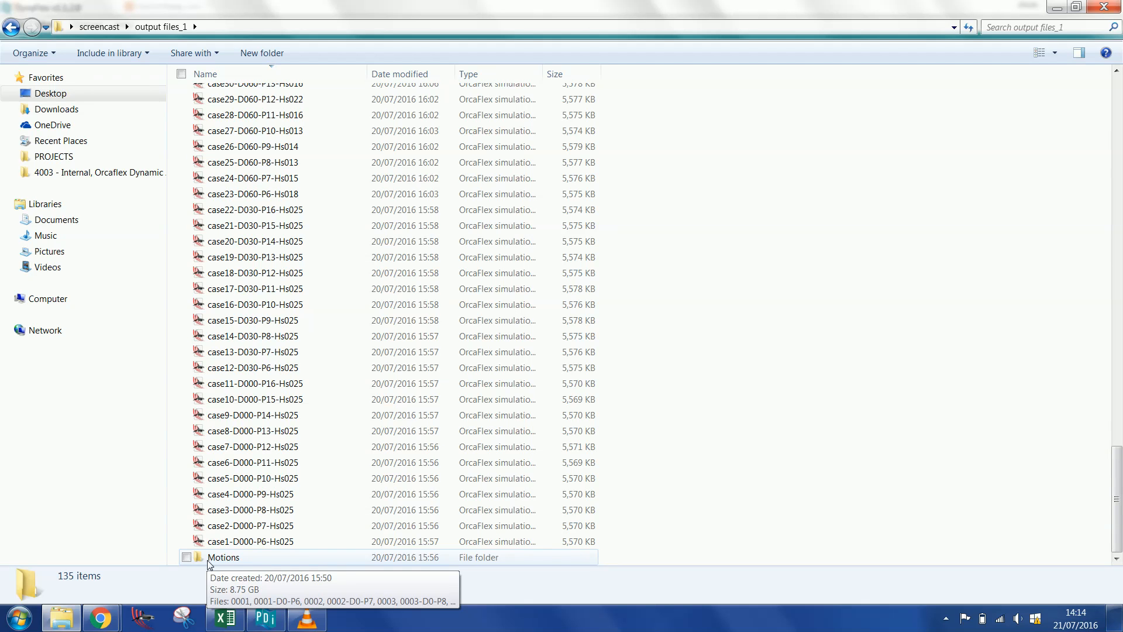
Step: Open the Motions subfolder and look through its motion files down to the motion log workbook
{"action": "double_click", "coordinate": [244, 561]}
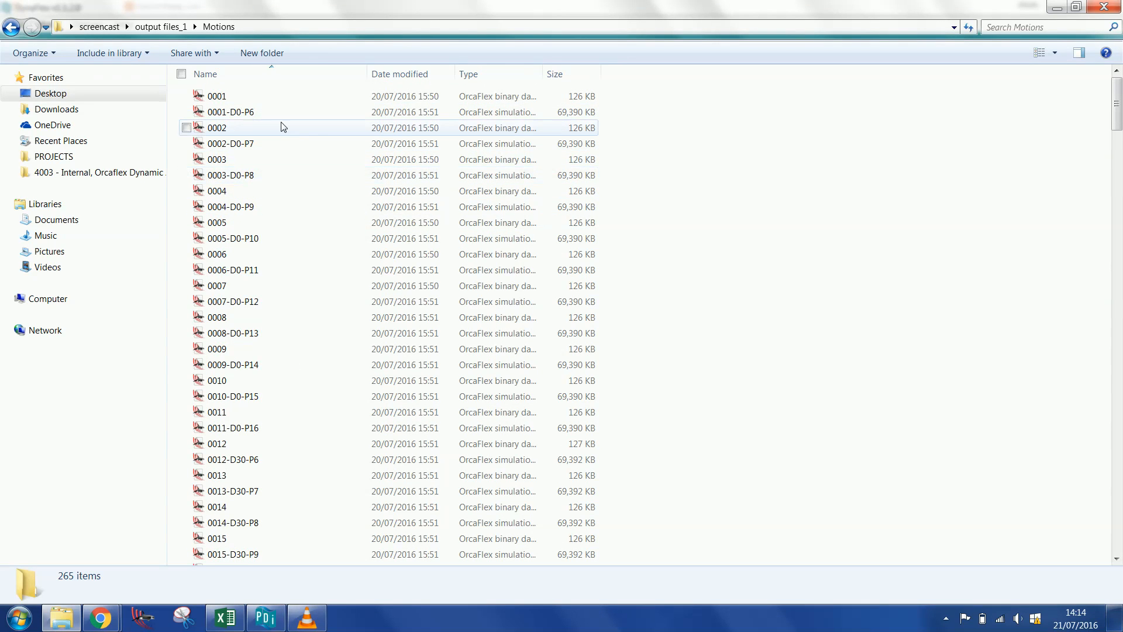
{"action": "scroll", "coordinate": [283, 126], "scroll_direction": "down", "scroll_amount": 5}
{"action": "scroll", "coordinate": [283, 125], "scroll_direction": "down", "scroll_amount": 20}
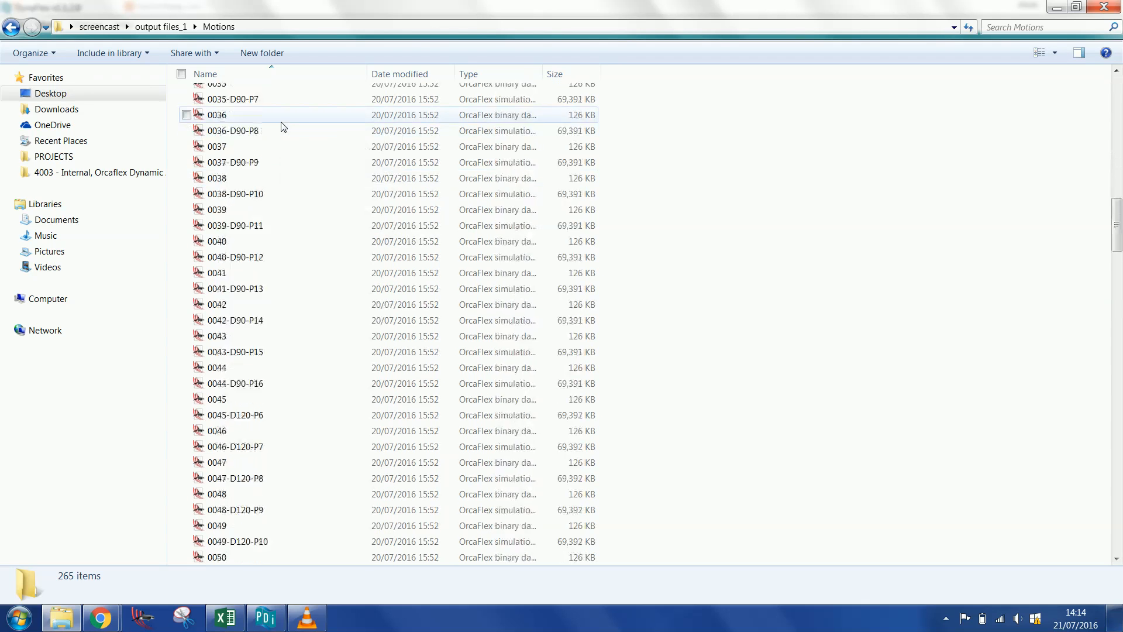
{"action": "scroll", "coordinate": [313, 291], "scroll_direction": "down", "scroll_amount": 20}
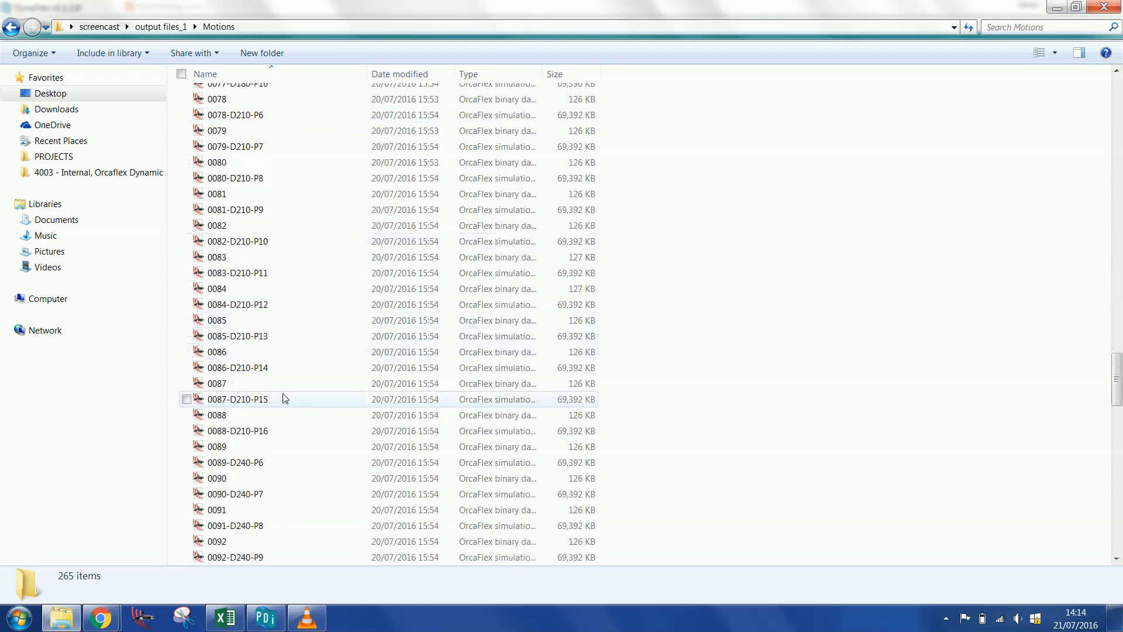
{"action": "scroll", "coordinate": [288, 448], "scroll_direction": "down", "scroll_amount": 7}
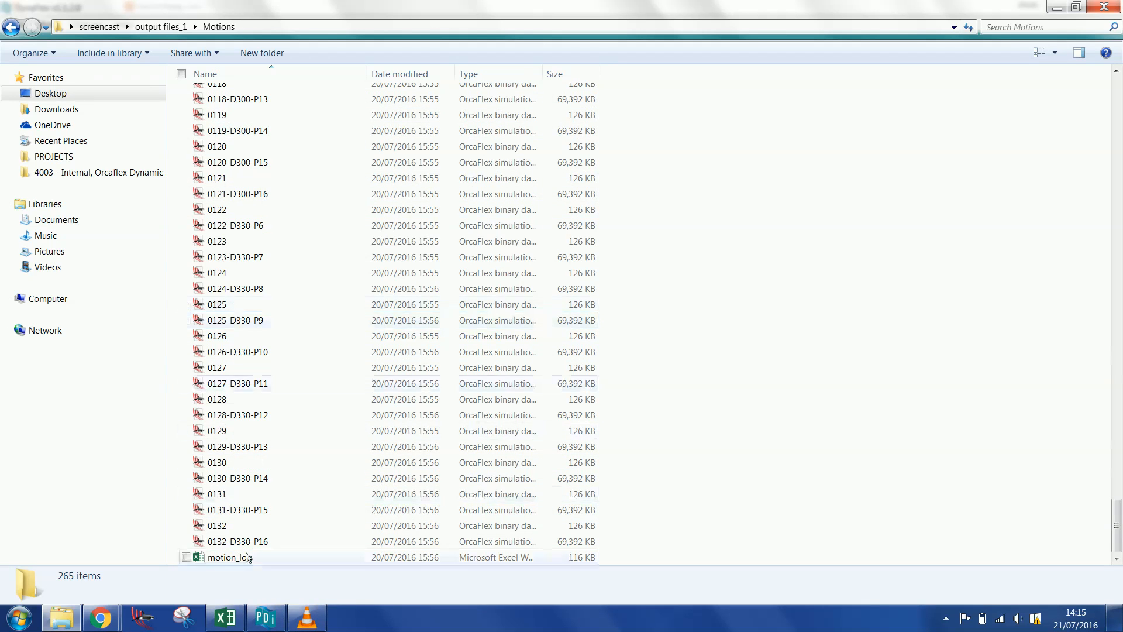
Step: Go back to output files_1 and open the Flexible Normal Lay Example - Stack 1 results workbook in Excel
{"action": "left_click", "coordinate": [161, 26]}
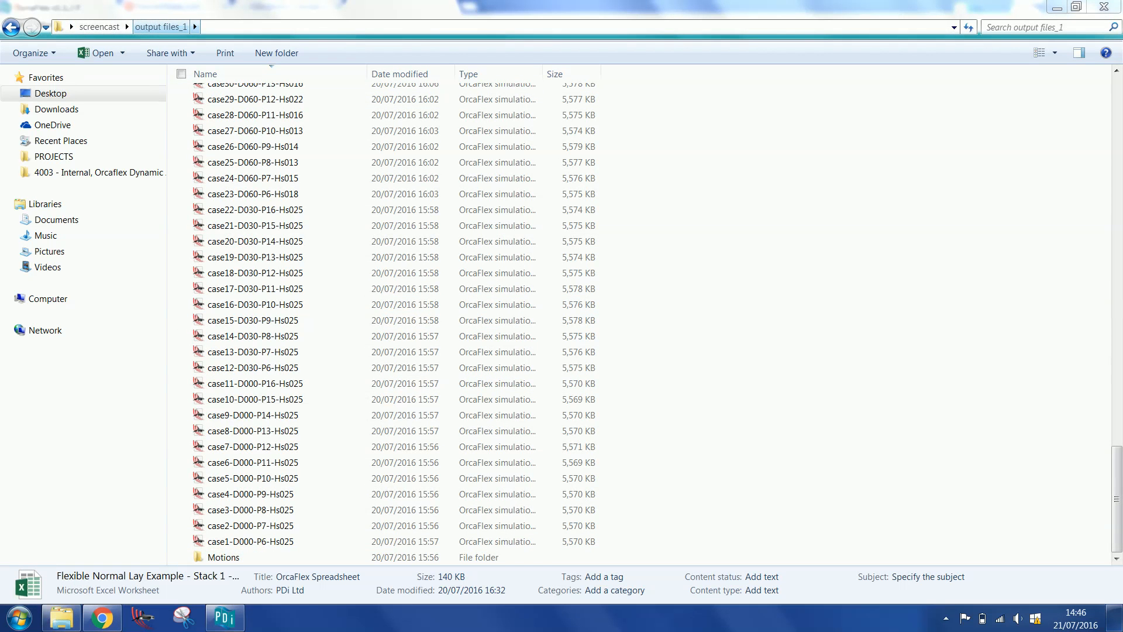
{"action": "left_click_drag", "start_coordinate": [1117, 482], "coordinate": [1119, 102]}
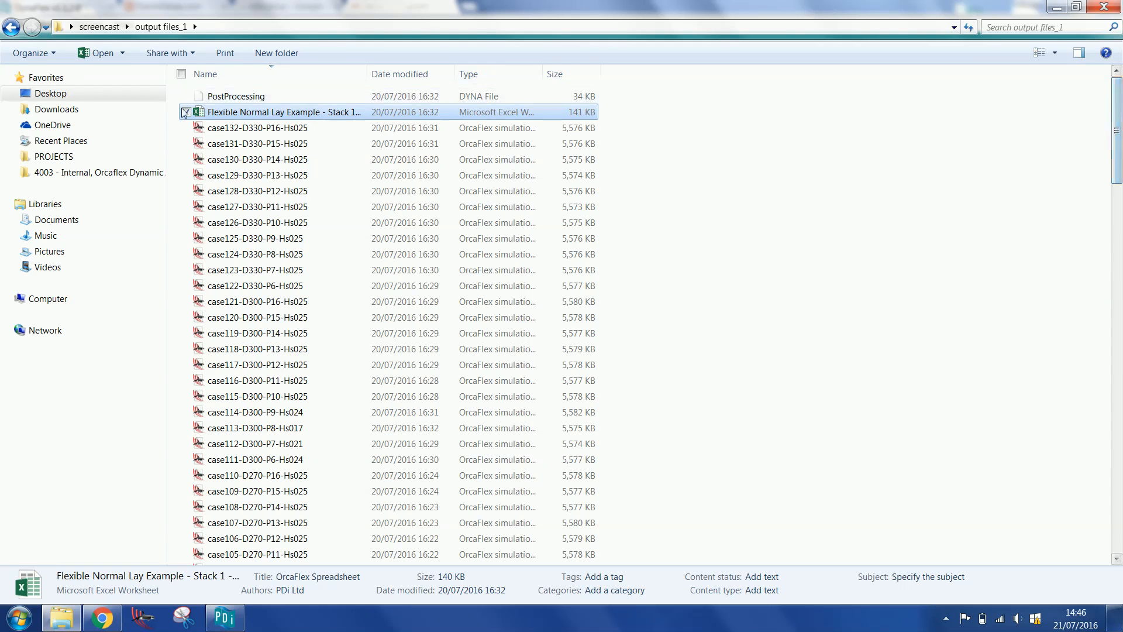
{"action": "double_click", "coordinate": [257, 112]}
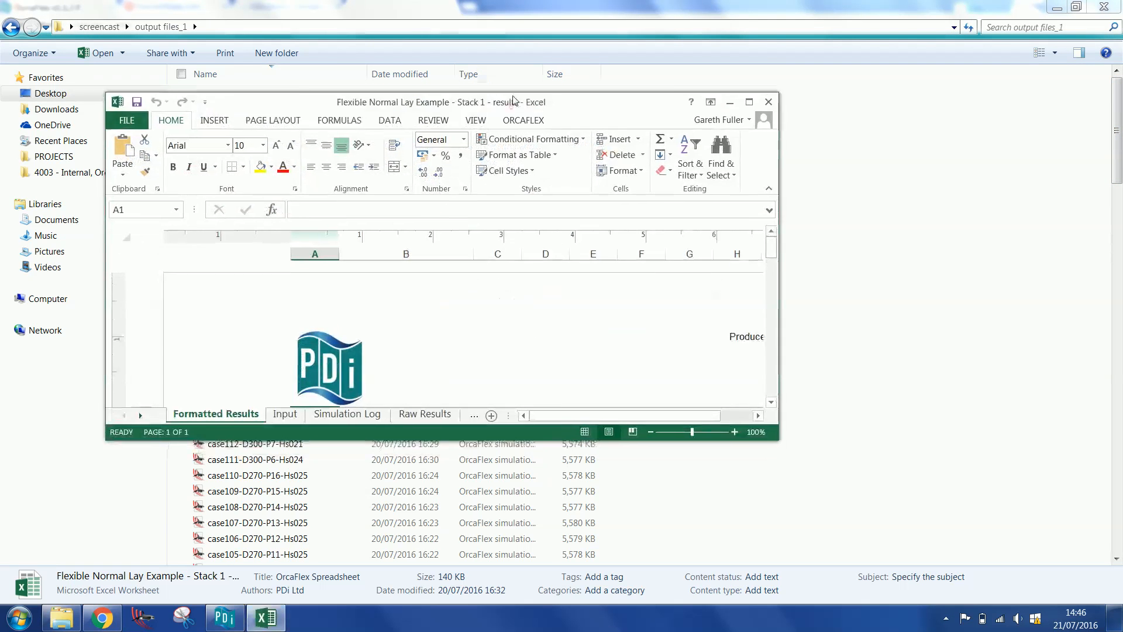
Step: Review the Limited Hs table and the project details block on the Formatted Results sheet
{"action": "scroll", "coordinate": [702, 222], "scroll_direction": "down", "scroll_amount": 6}
{"action": "scroll", "coordinate": [621, 215], "scroll_direction": "up", "scroll_amount": 6}
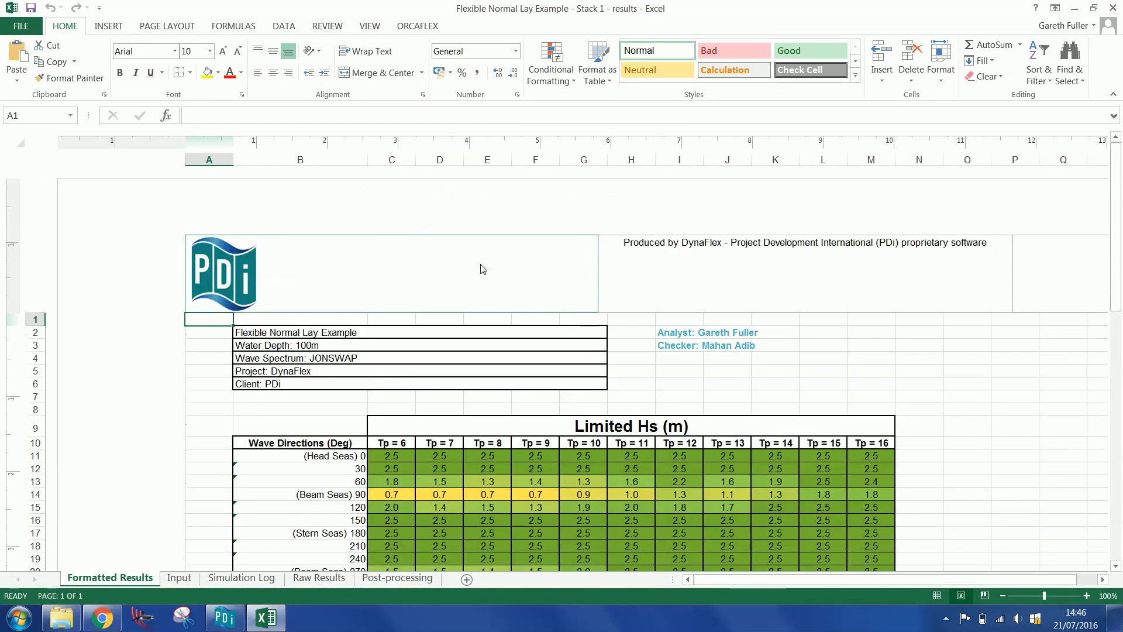
{"action": "scroll", "coordinate": [483, 270], "scroll_direction": "down", "scroll_amount": 6}
{"action": "scroll", "coordinate": [474, 272], "scroll_direction": "up", "scroll_amount": 6}
{"action": "scroll", "coordinate": [462, 276], "scroll_direction": "down", "scroll_amount": 1}
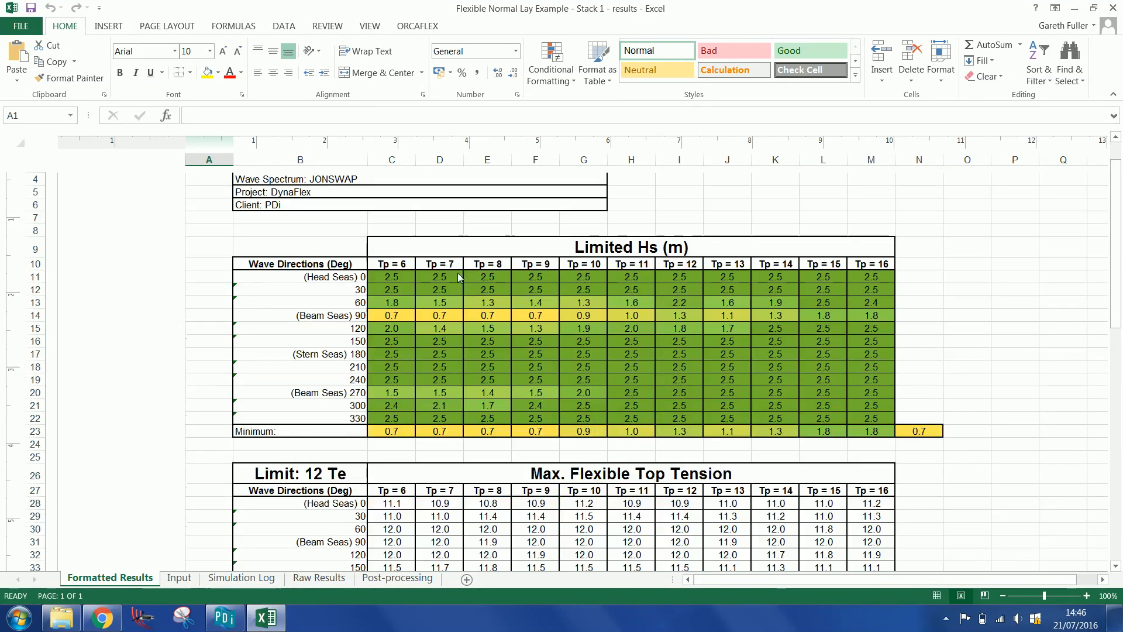
{"action": "left_click_drag", "start_coordinate": [298, 252], "coordinate": [927, 428]}
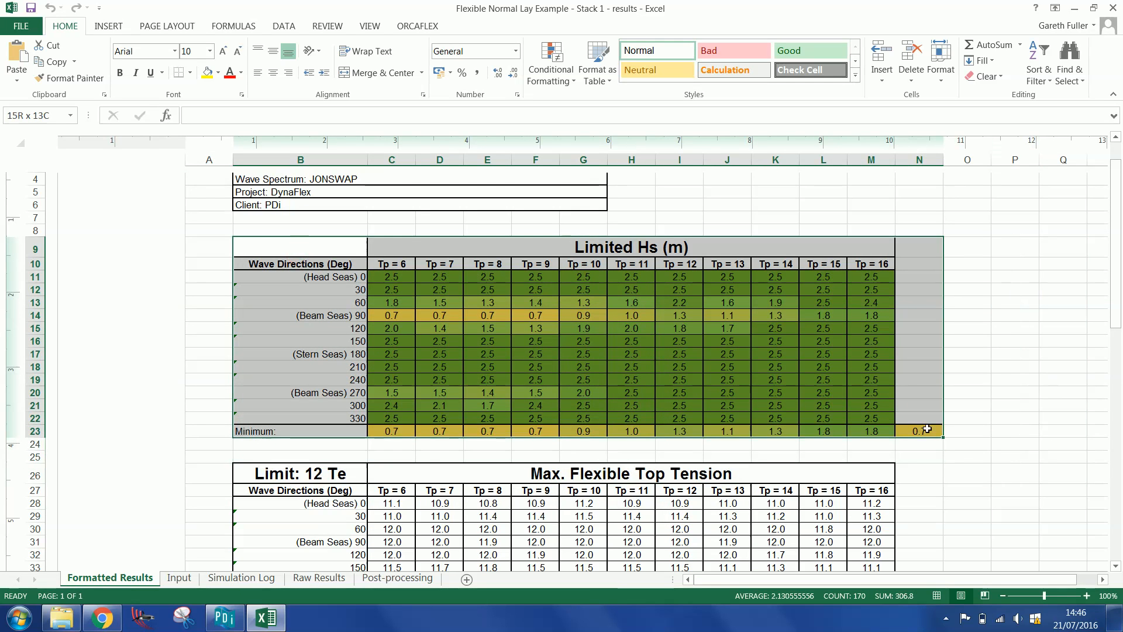
{"action": "scroll", "coordinate": [870, 413], "scroll_direction": "down", "scroll_amount": 1}
{"action": "scroll", "coordinate": [870, 414], "scroll_direction": "up", "scroll_amount": 5}
{"action": "left_click_drag", "start_coordinate": [280, 330], "coordinate": [751, 386]}
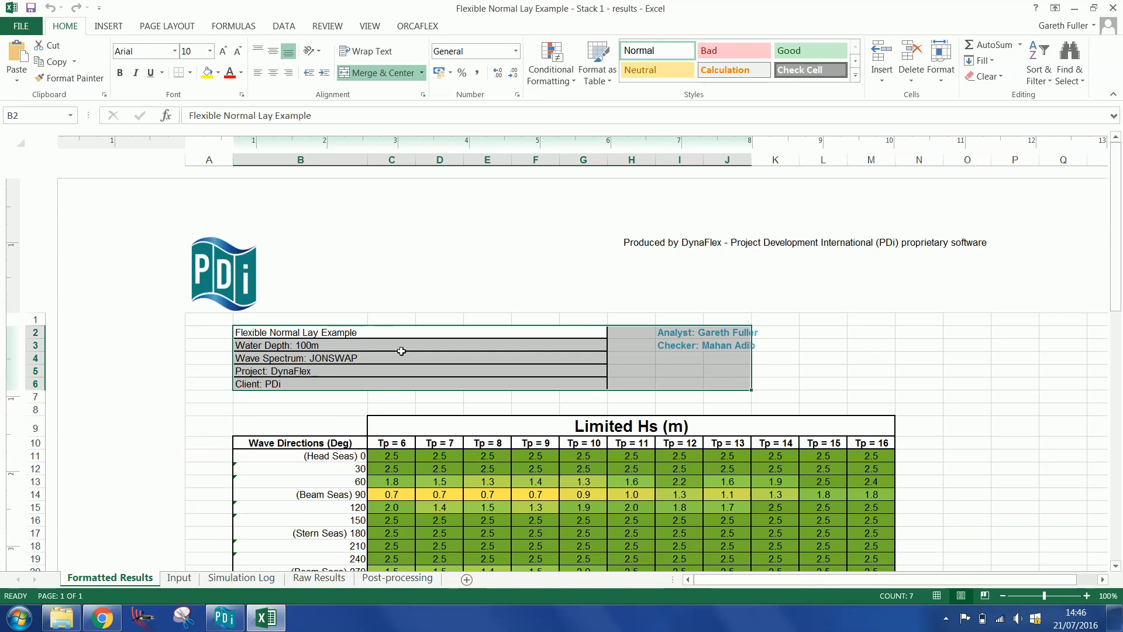
Step: Examine the Limited Hs values together with their Tp periods and wave directions
{"action": "scroll", "coordinate": [402, 351], "scroll_direction": "down", "scroll_amount": 3}
{"action": "left_click_drag", "start_coordinate": [421, 182], "coordinate": [848, 327]}
{"action": "left_click", "coordinate": [526, 269]}
{"action": "left_click_drag", "start_coordinate": [379, 179], "coordinate": [870, 180]}
{"action": "left_click_drag", "start_coordinate": [309, 192], "coordinate": [319, 334]}
Step: View the Max. Flexible Top Tension table and compare it with Stack 1's extracts in DynaFlex
{"action": "scroll", "coordinate": [496, 310], "scroll_direction": "down", "scroll_amount": 2}
{"action": "scroll", "coordinate": [496, 310], "scroll_direction": "down", "scroll_amount": 1}
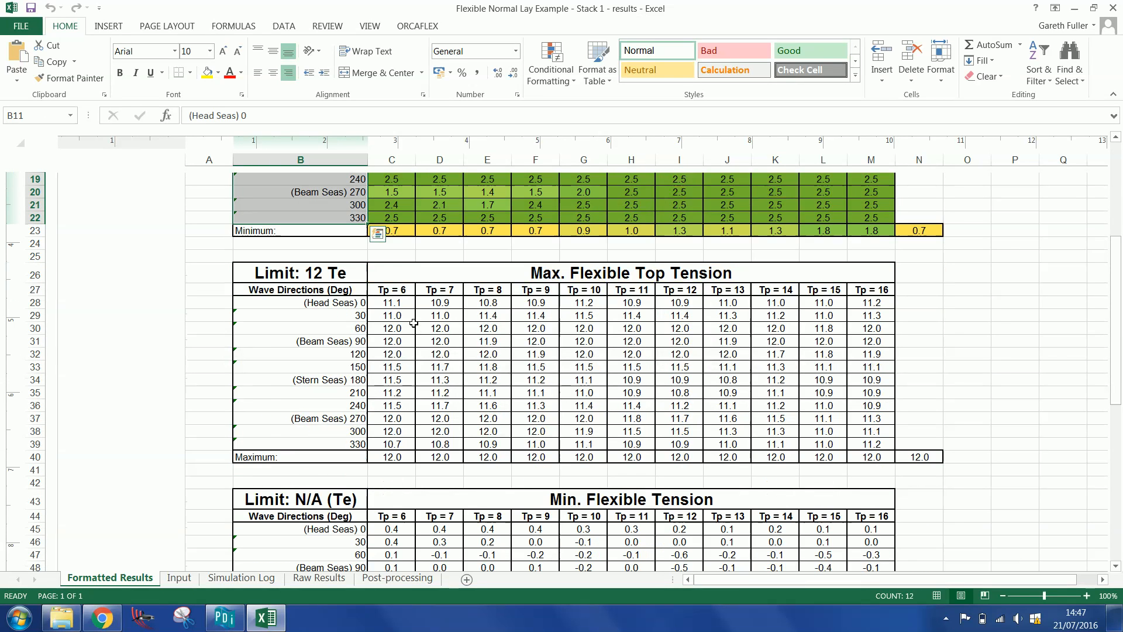
{"action": "scroll", "coordinate": [685, 222], "scroll_direction": "down", "scroll_amount": 2}
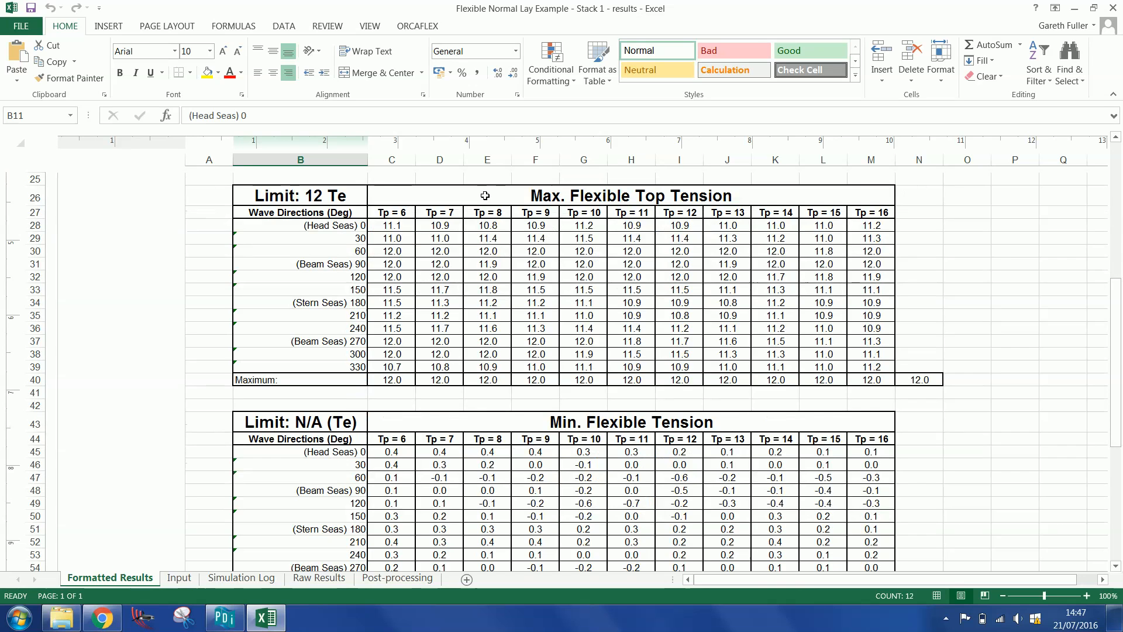
{"action": "left_click", "coordinate": [226, 612]}
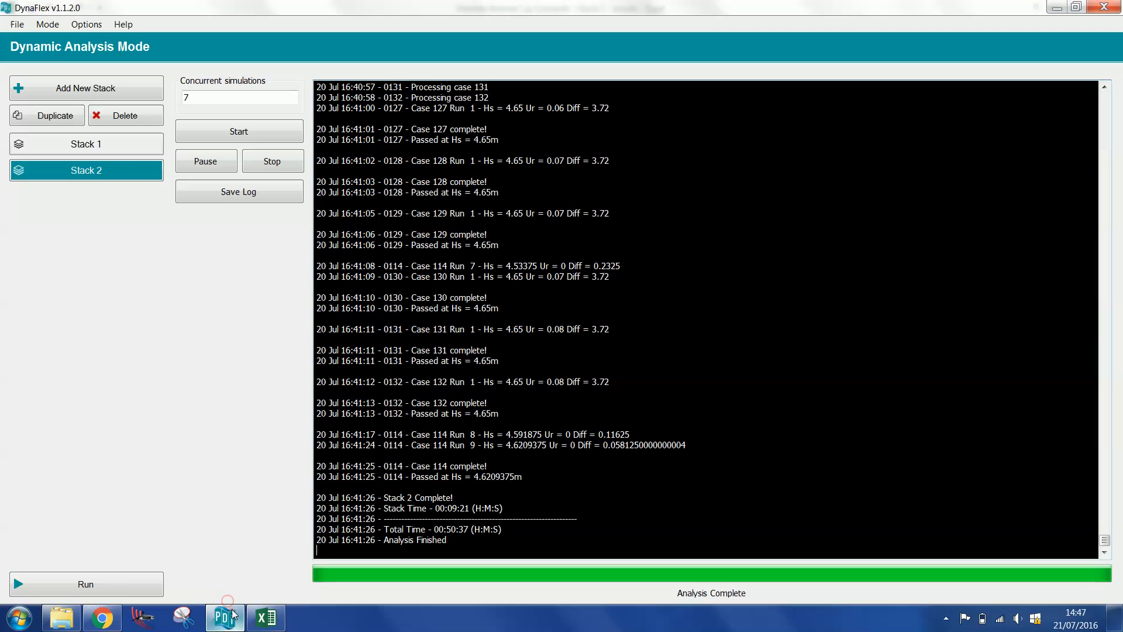
{"action": "left_click", "coordinate": [110, 140]}
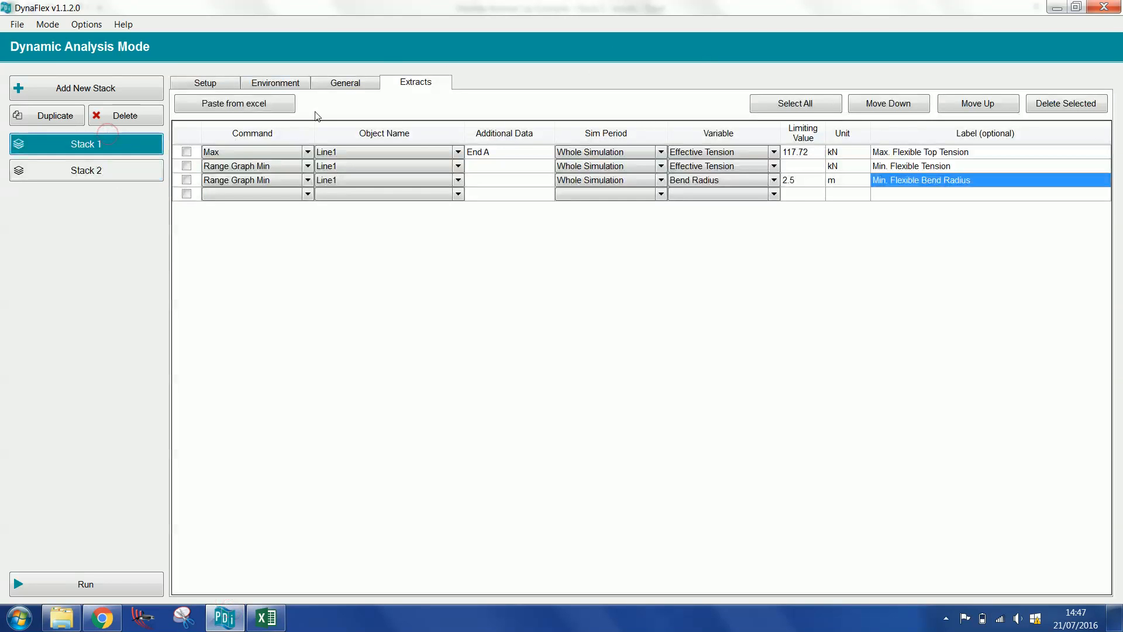
Step: Return to the Excel results and check the limits of the Max. Flexible Top Tension, Min. Flexible Tension and Min. Flexible Bend Radius tables
{"action": "left_click", "coordinate": [266, 618]}
{"action": "scroll", "coordinate": [491, 202], "scroll_direction": "up", "scroll_amount": 2}
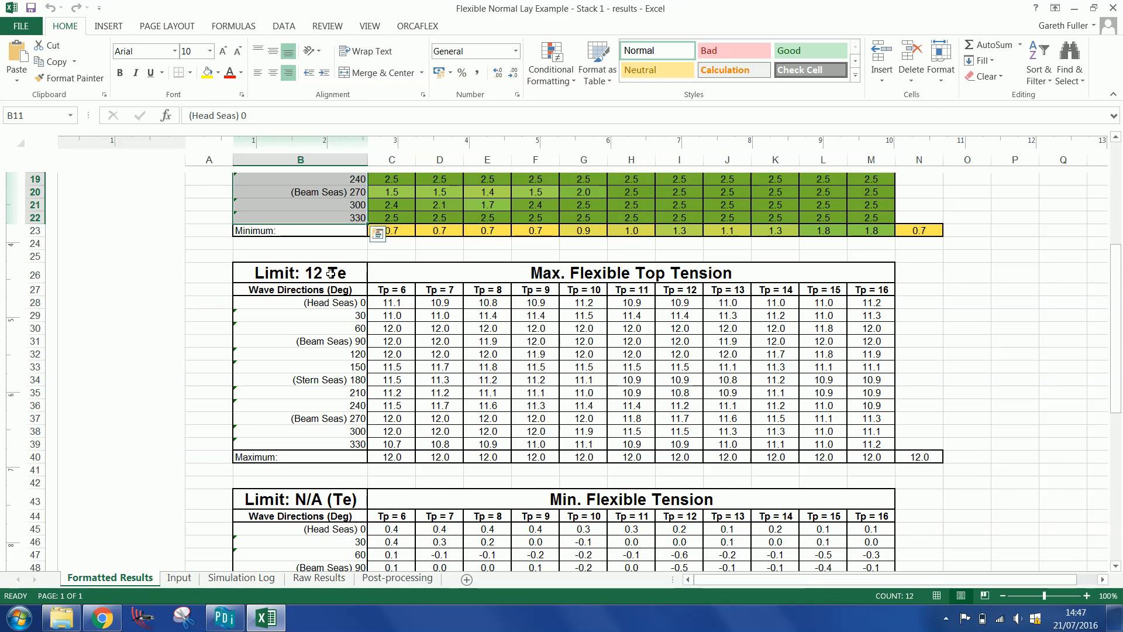
{"action": "left_click", "coordinate": [255, 271]}
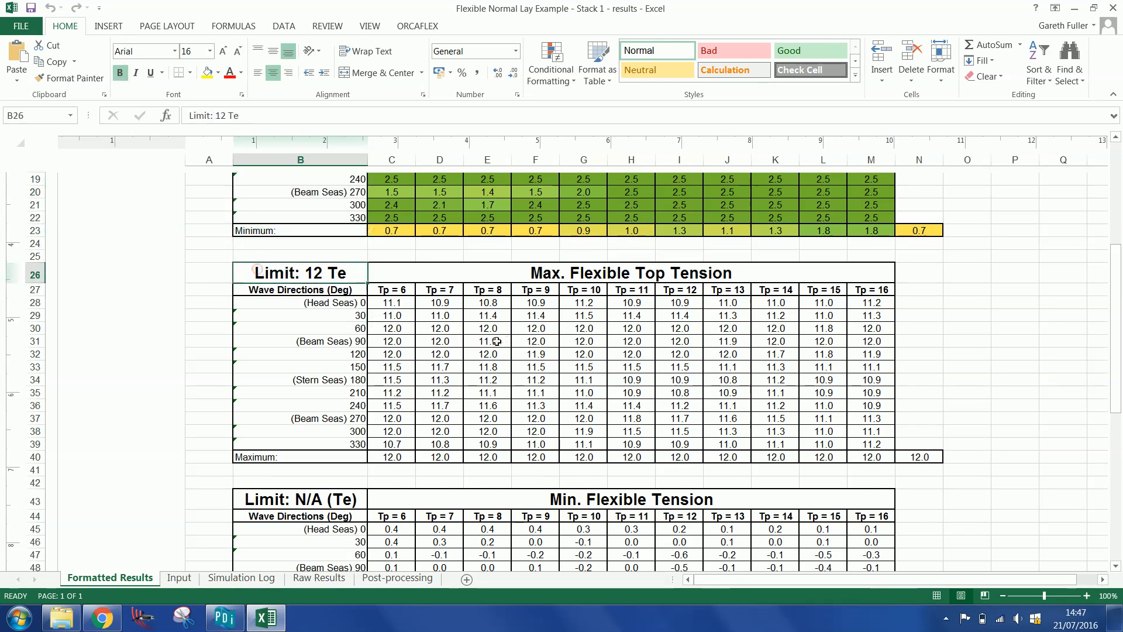
{"action": "scroll", "coordinate": [489, 341], "scroll_direction": "down", "scroll_amount": 4}
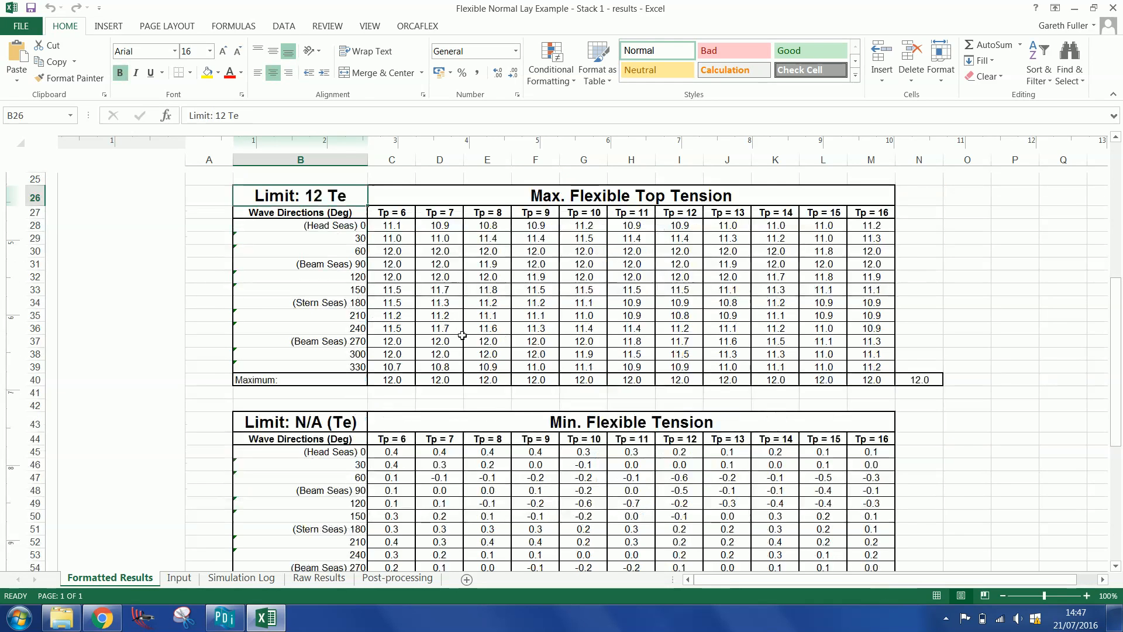
{"action": "left_click", "coordinate": [300, 342]}
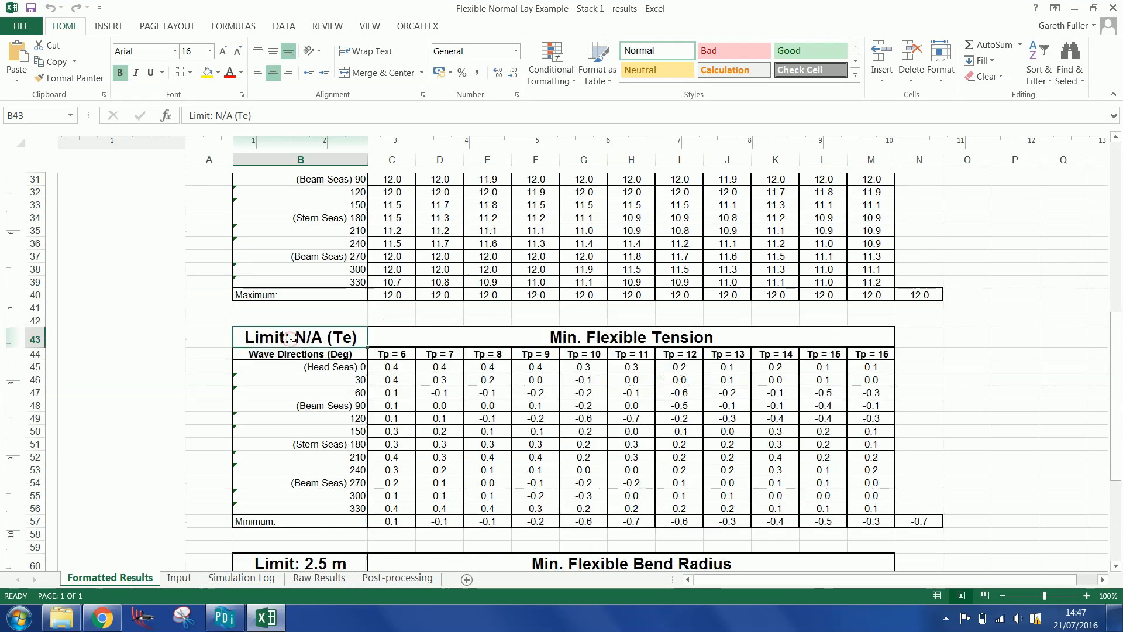
{"action": "scroll", "coordinate": [412, 341], "scroll_direction": "down", "scroll_amount": 7}
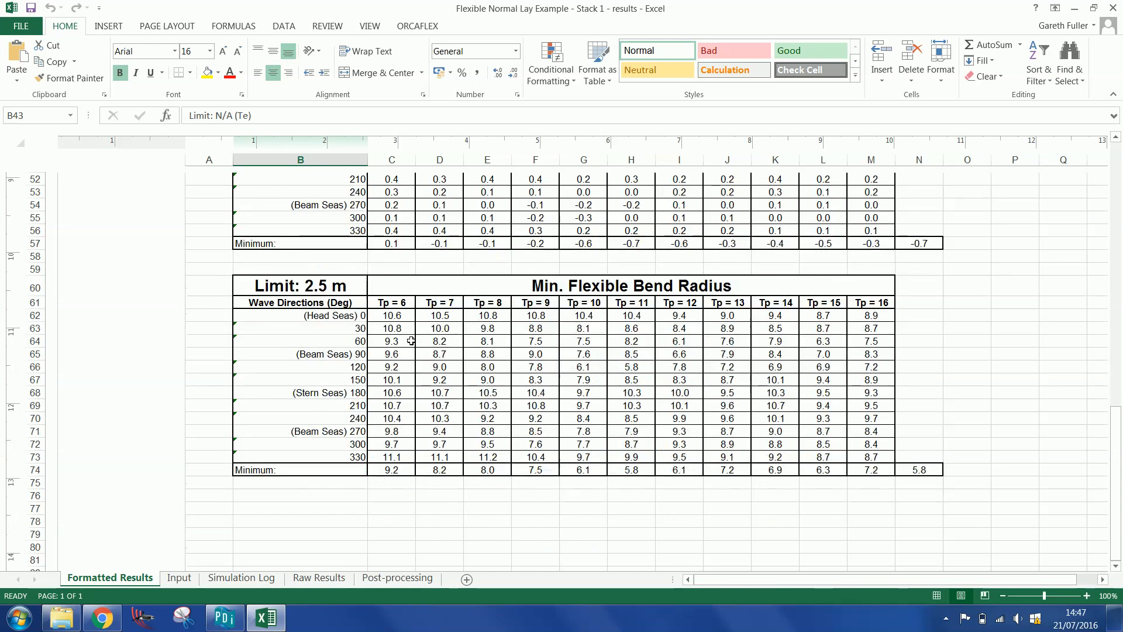
Step: Go back over the result tables to the Limited Hs table near the start of the sheet
{"action": "scroll", "coordinate": [412, 340], "scroll_direction": "up", "scroll_amount": 10}
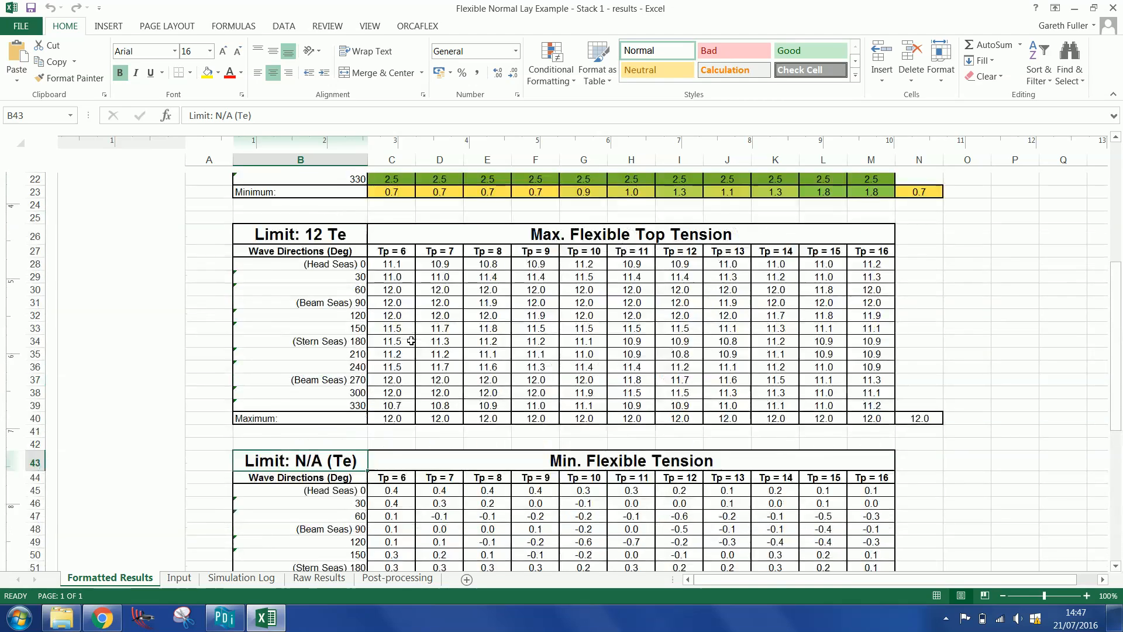
{"action": "scroll", "coordinate": [411, 340], "scroll_direction": "up", "scroll_amount": 7}
{"action": "scroll", "coordinate": [416, 336], "scroll_direction": "down", "scroll_amount": 1}
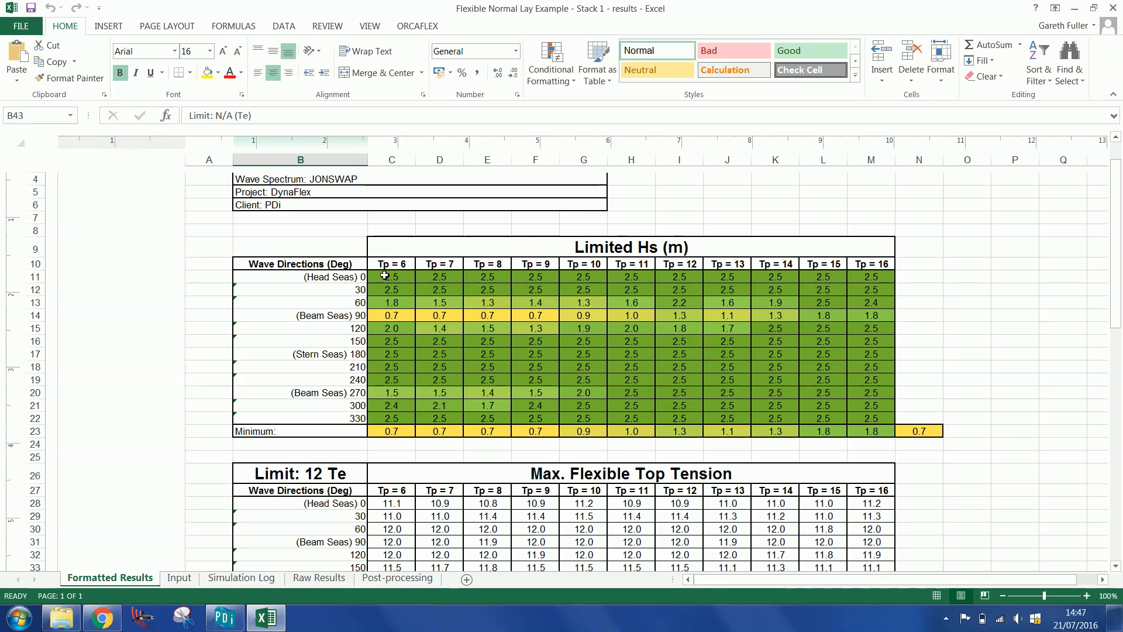
Step: Examine the Limited Hs values across all Tp periods, focusing on the 60 and 90 degree wave directions
{"action": "left_click_drag", "start_coordinate": [385, 275], "coordinate": [872, 406]}
{"action": "left_click", "coordinate": [571, 303]}
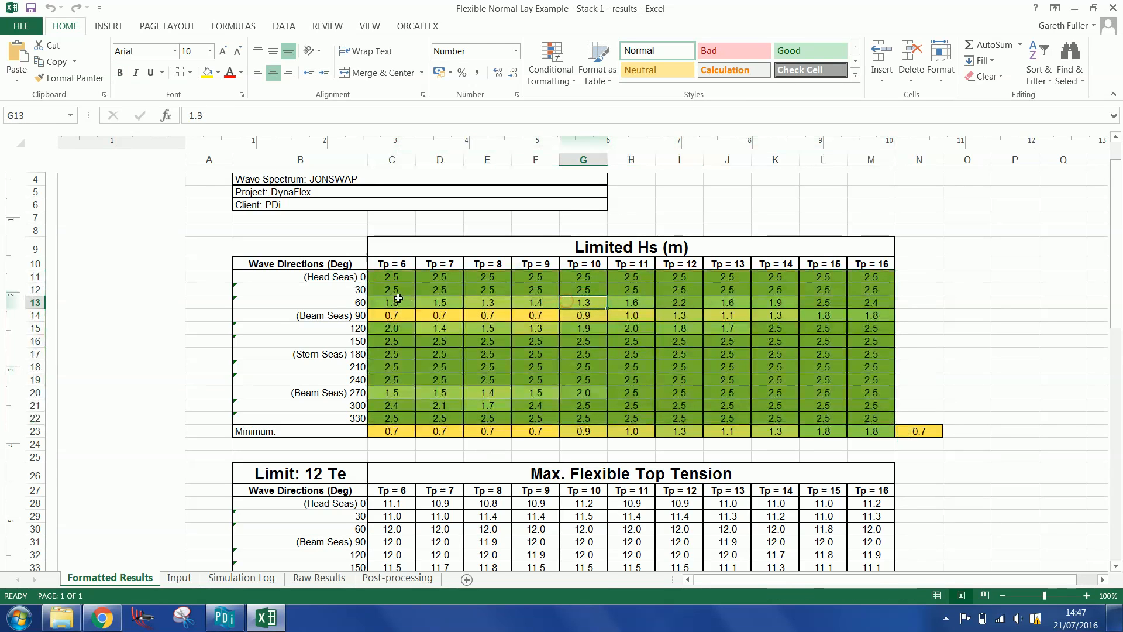
{"action": "left_click_drag", "start_coordinate": [377, 304], "coordinate": [825, 316]}
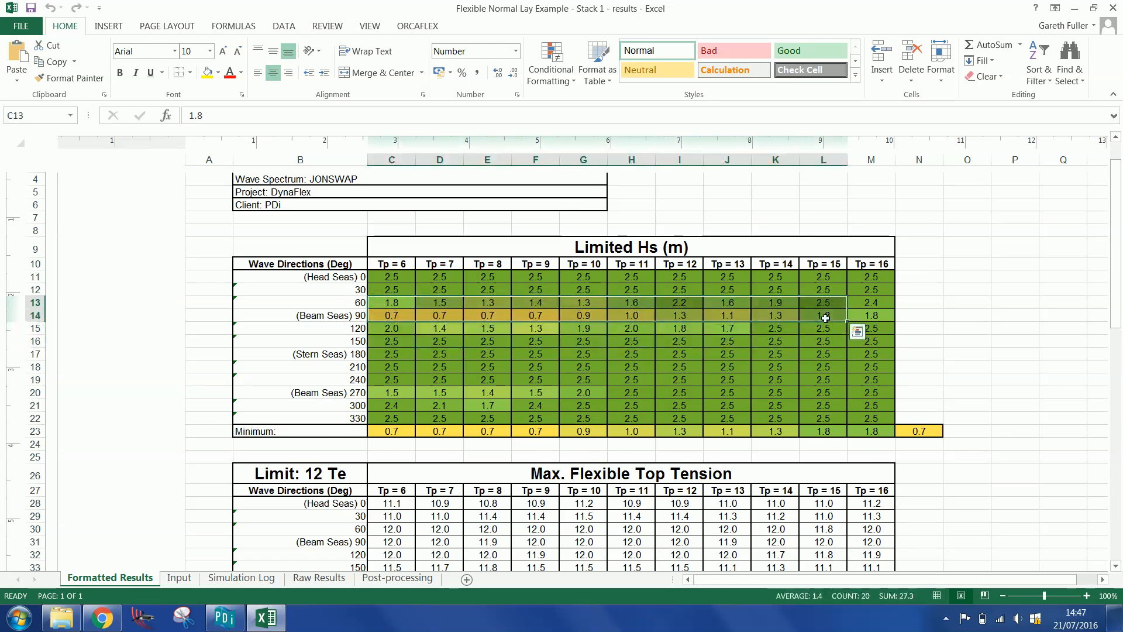
{"action": "scroll", "coordinate": [570, 321], "scroll_direction": "down", "scroll_amount": 2}
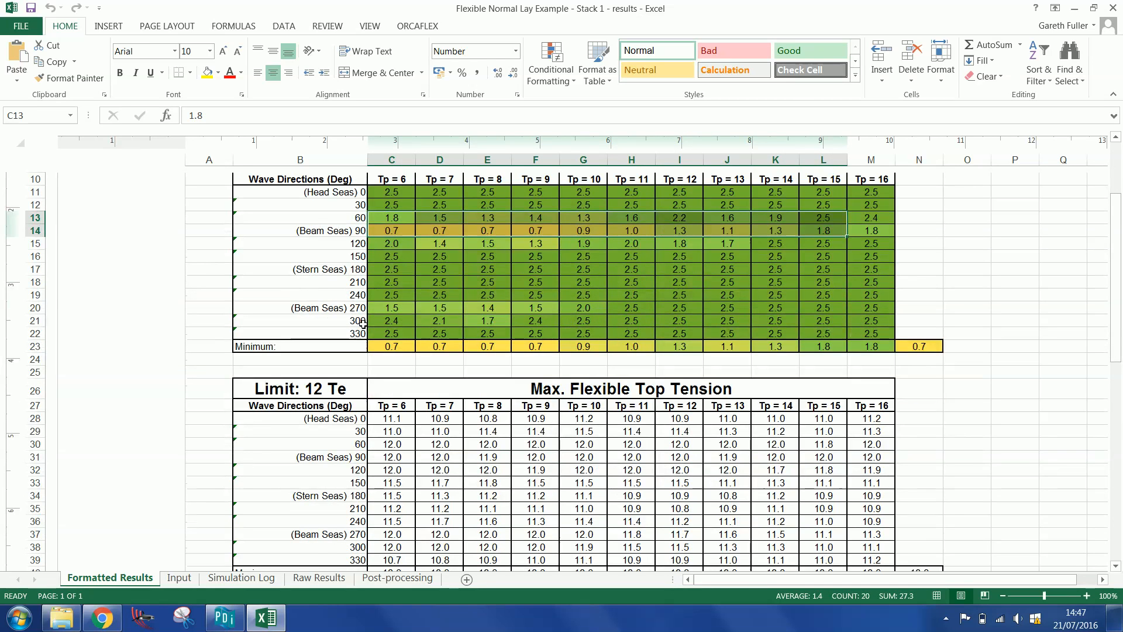
{"action": "scroll", "coordinate": [360, 323], "scroll_direction": "up", "scroll_amount": 5}
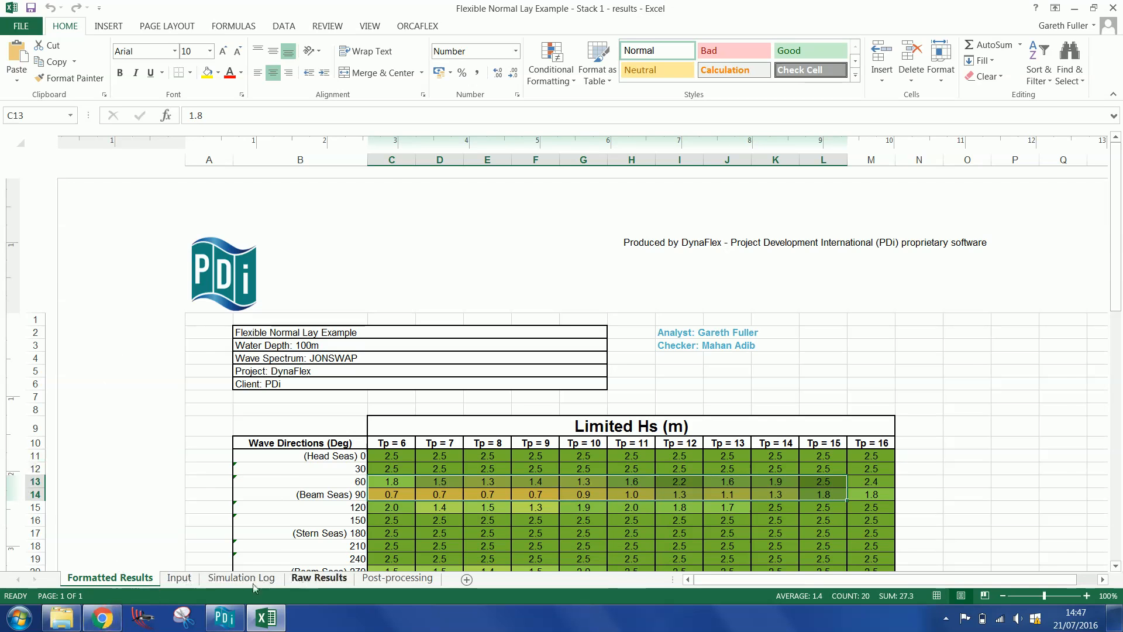
Step: Review the Input sheet's Environment settings and its Extracts table
{"action": "left_click", "coordinate": [177, 584]}
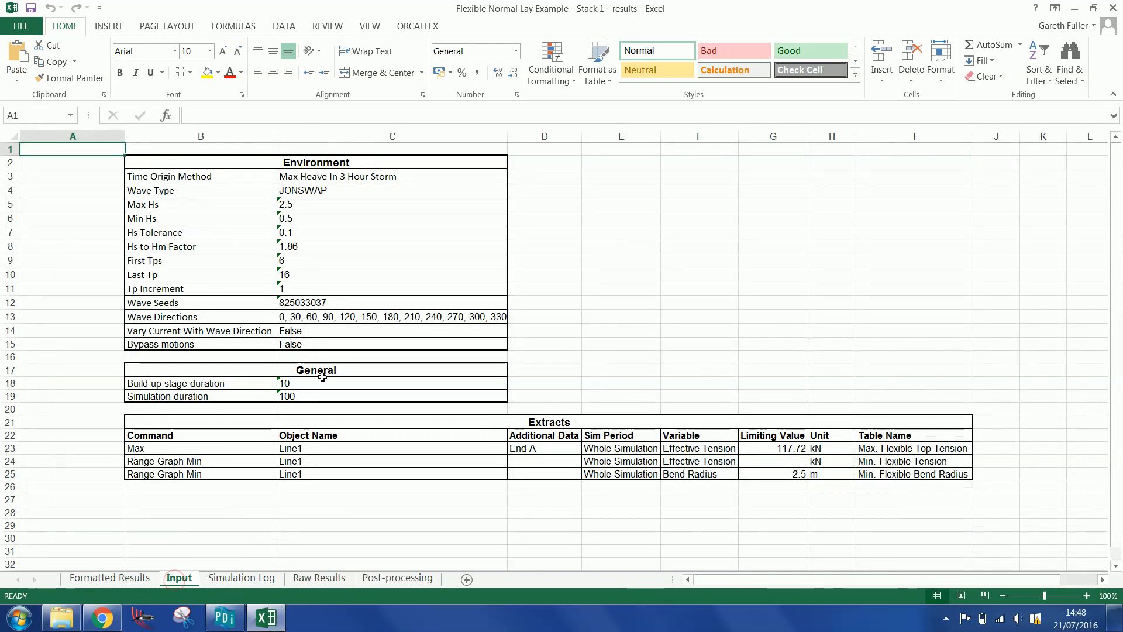
{"action": "left_click_drag", "start_coordinate": [199, 177], "coordinate": [499, 350]}
{"action": "left_click", "coordinate": [583, 354]}
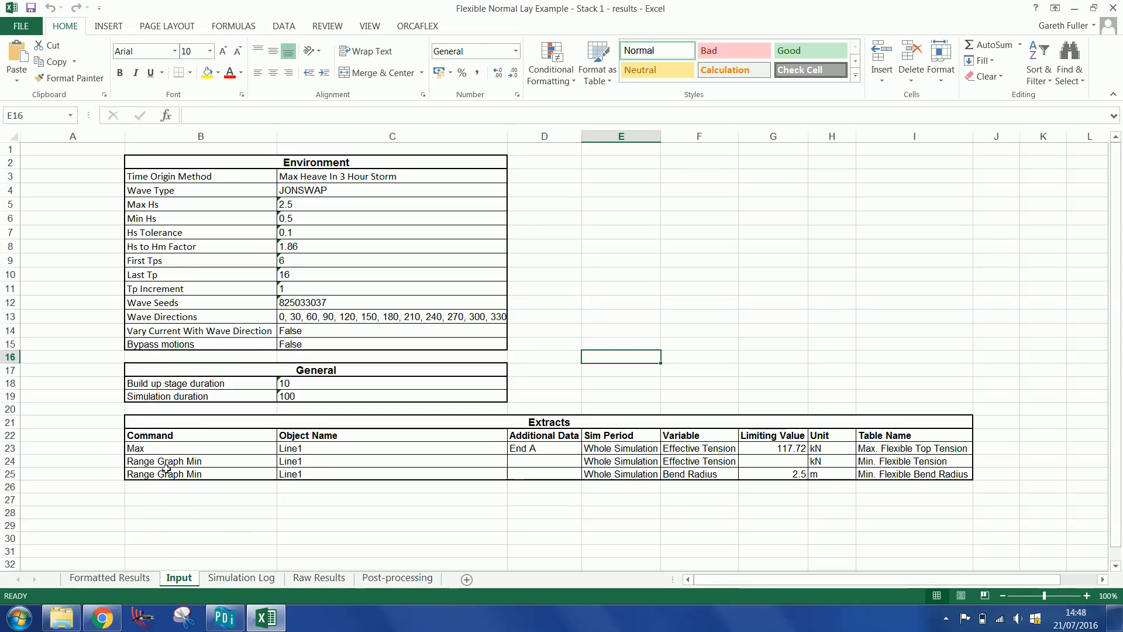
{"action": "left_click", "coordinate": [137, 447]}
{"action": "left_click_drag", "start_coordinate": [137, 447], "coordinate": [913, 472]}
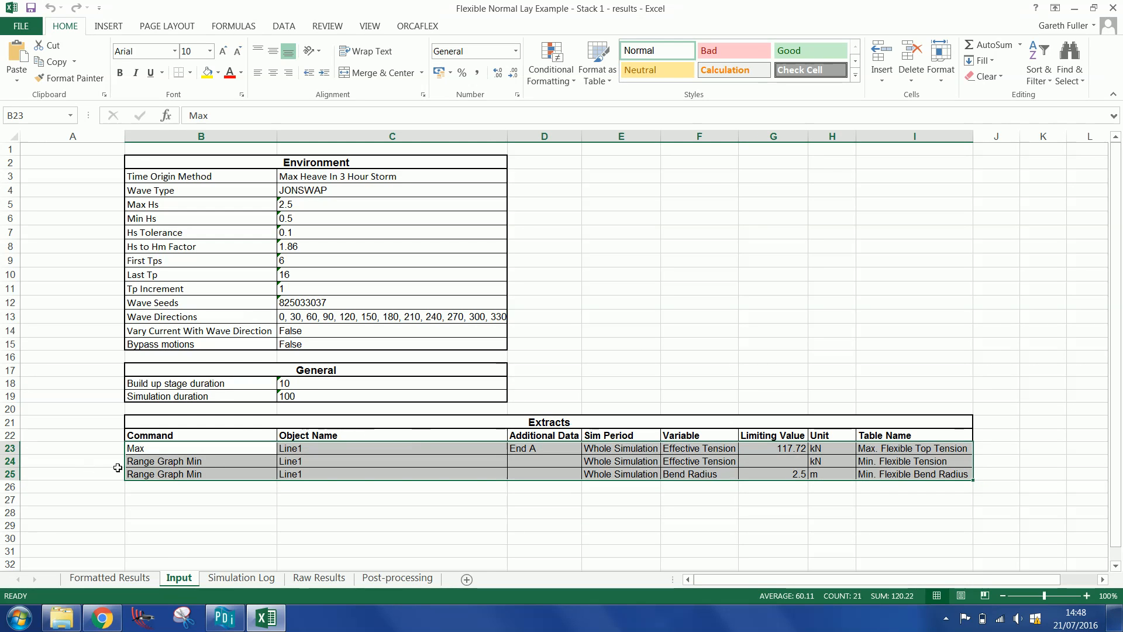
Step: Examine the Simulation Log sheet, checking the State entries of the cases throughout the list
{"action": "left_click", "coordinate": [227, 578]}
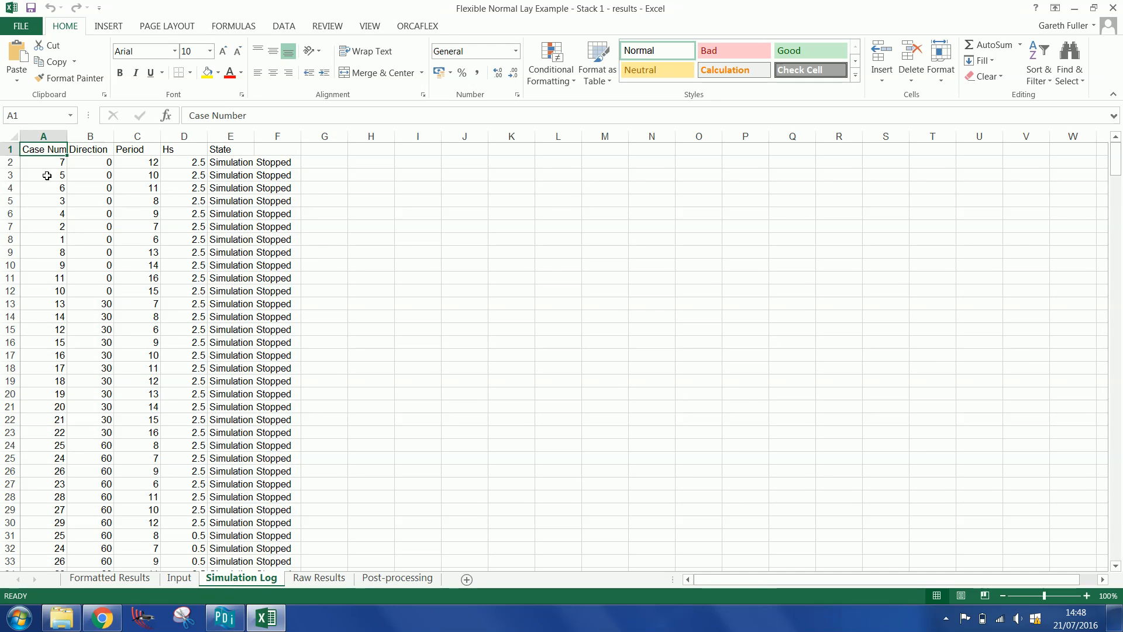
{"action": "scroll", "coordinate": [47, 176], "scroll_direction": "down", "scroll_amount": 2}
{"action": "scroll", "coordinate": [46, 175], "scroll_direction": "up", "scroll_amount": 2}
{"action": "left_click", "coordinate": [219, 163]}
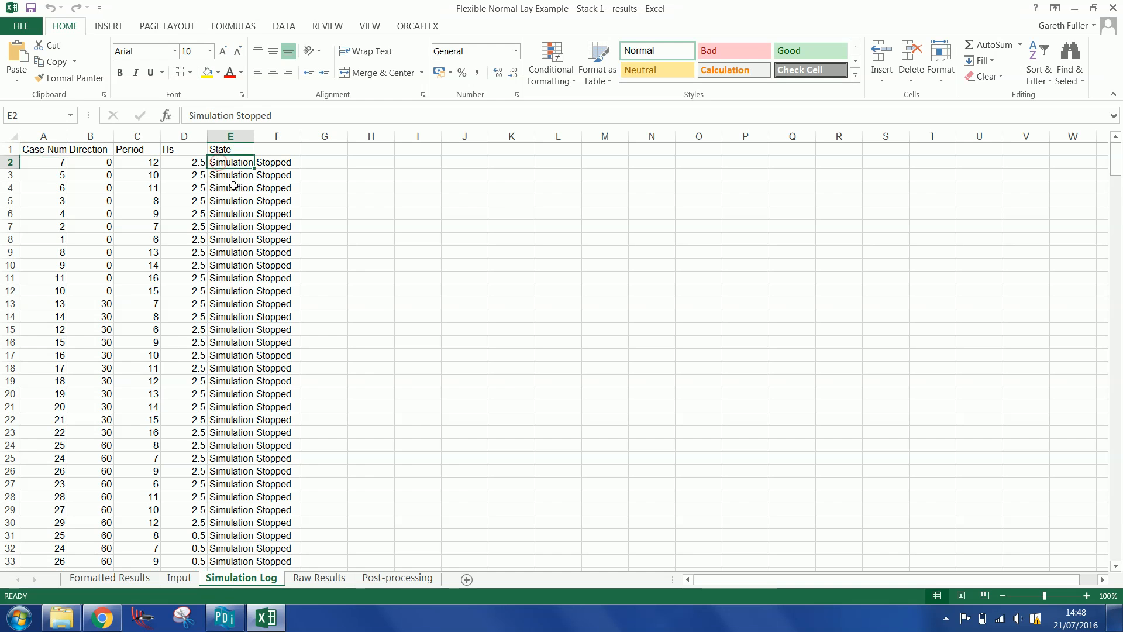
{"action": "scroll", "coordinate": [236, 186], "scroll_direction": "down", "scroll_amount": 8}
{"action": "scroll", "coordinate": [236, 186], "scroll_direction": "down", "scroll_amount": 7}
{"action": "scroll", "coordinate": [236, 185], "scroll_direction": "down", "scroll_amount": 9}
{"action": "scroll", "coordinate": [237, 185], "scroll_direction": "up", "scroll_amount": 10}
{"action": "scroll", "coordinate": [236, 185], "scroll_direction": "up", "scroll_amount": 14}
{"action": "left_click_drag", "start_coordinate": [218, 163], "coordinate": [280, 161]}
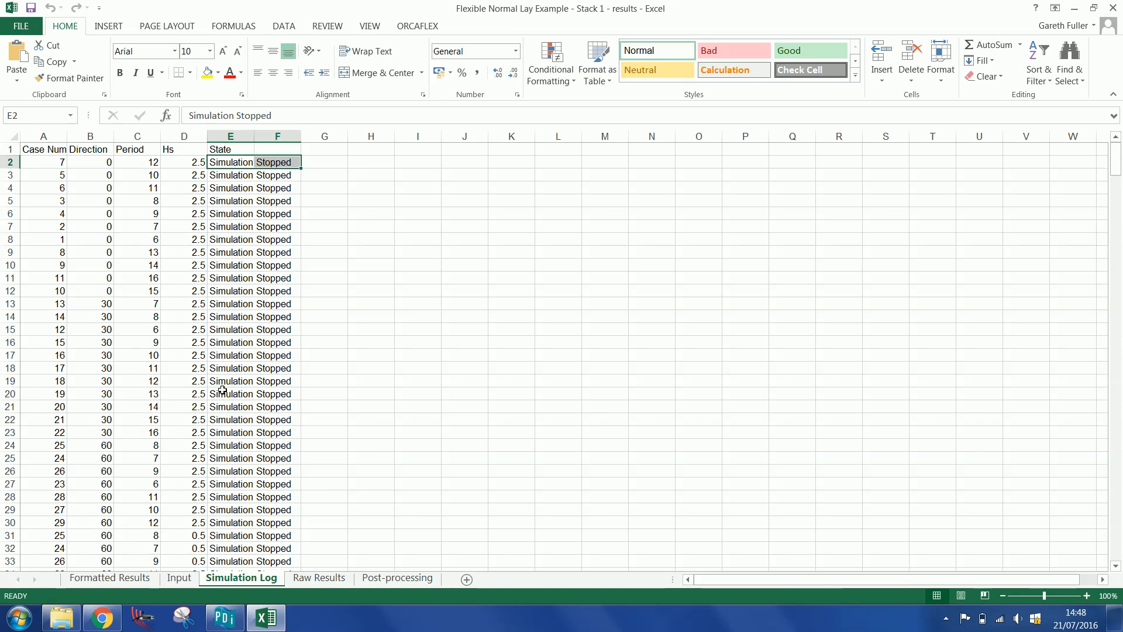
Step: Compare the Limited Hs table on the Raw Results sheet with the colour-coded one on Formatted Results
{"action": "left_click", "coordinate": [319, 577]}
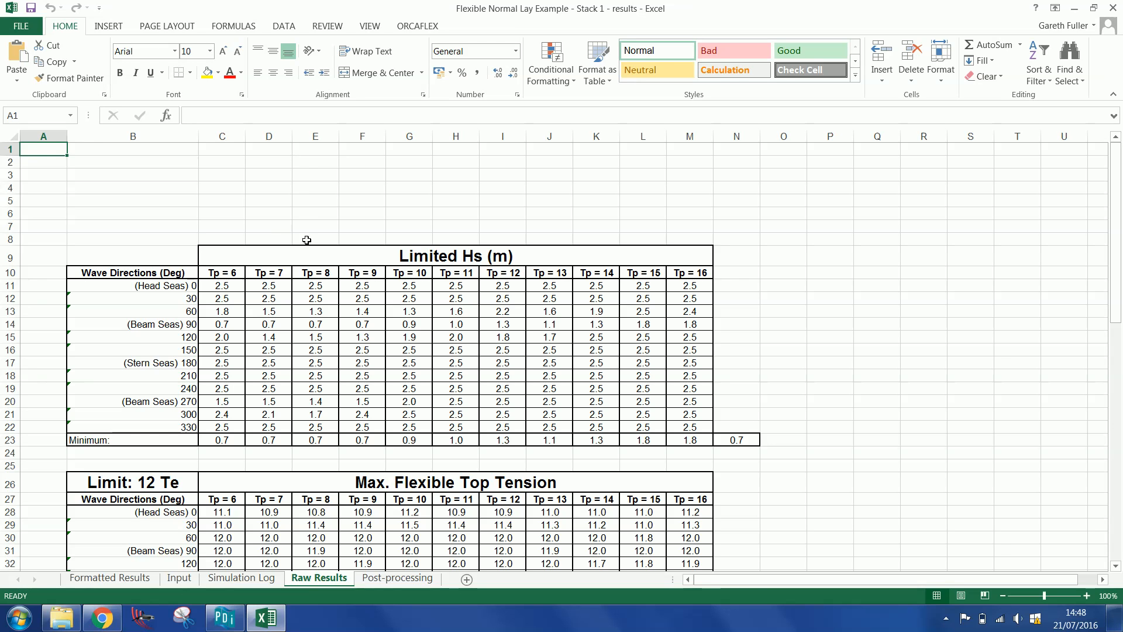
{"action": "left_click", "coordinate": [110, 578]}
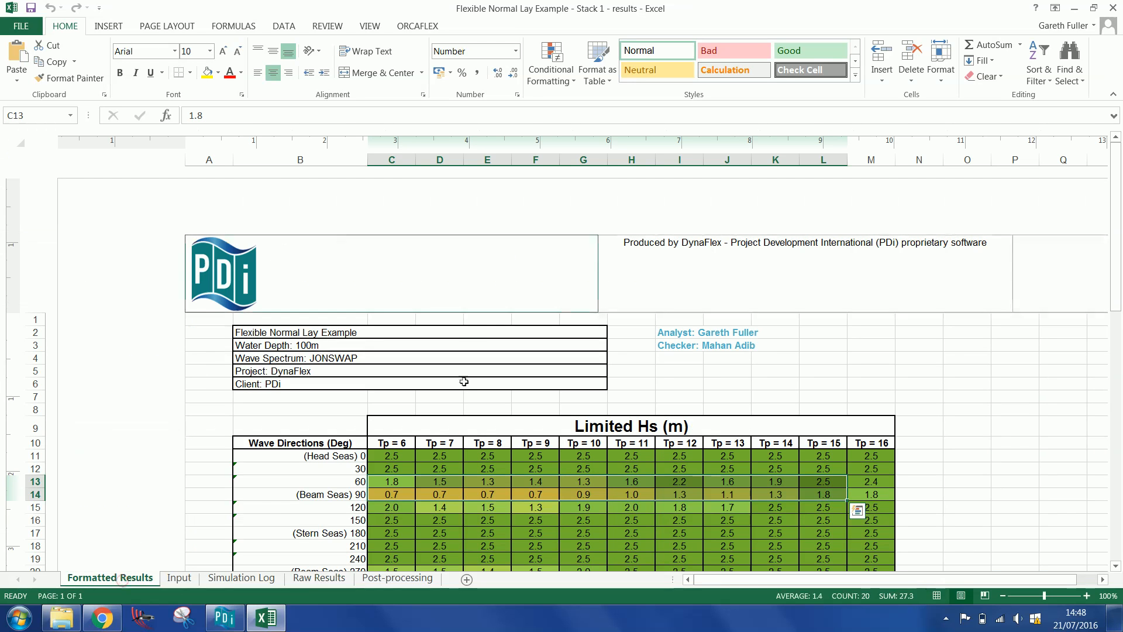
{"action": "left_click", "coordinate": [471, 506]}
{"action": "scroll", "coordinate": [472, 507], "scroll_direction": "down", "scroll_amount": 5}
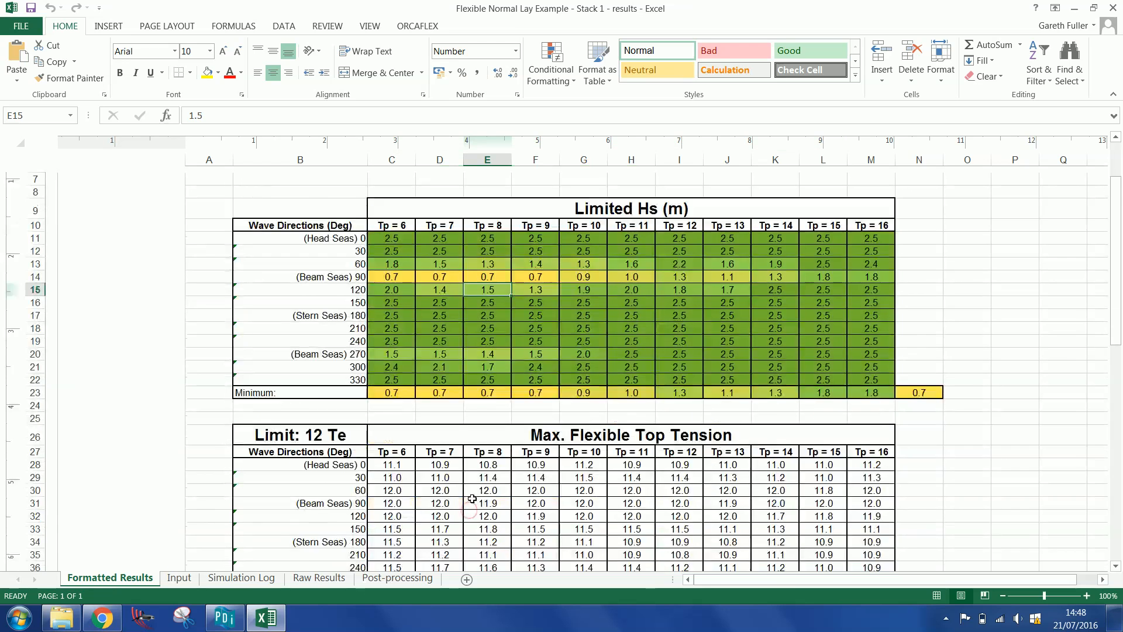
{"action": "left_click", "coordinate": [484, 230]}
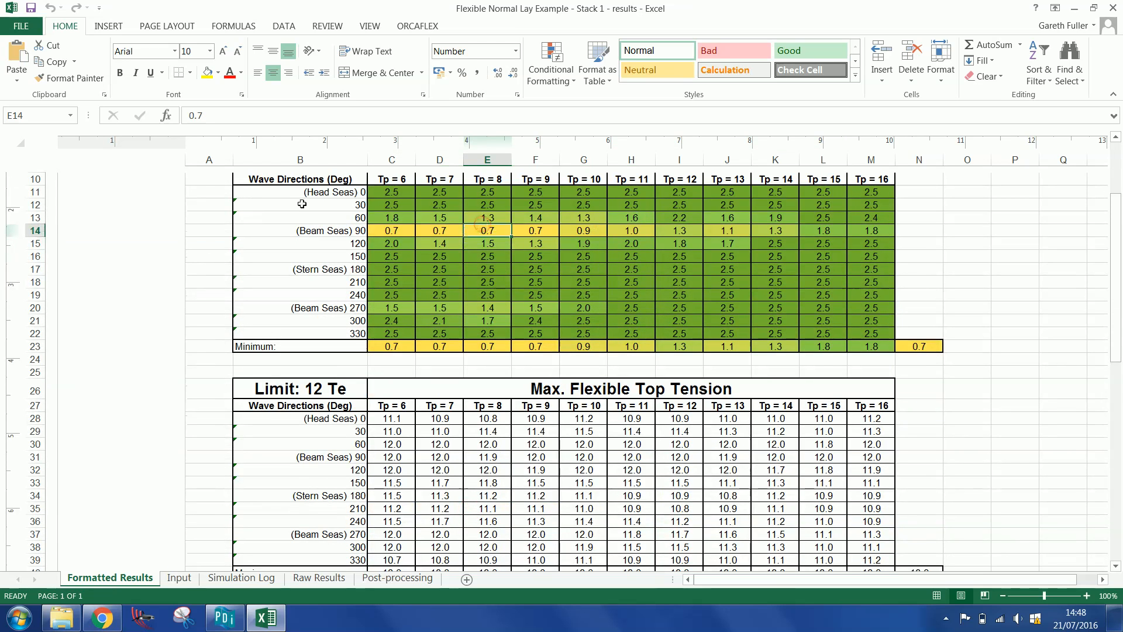
Step: Check the Max. Flexible Top Tension and Min. Flexible Tension tables, and return to the Limited Hs table
{"action": "left_click", "coordinate": [479, 469]}
{"action": "scroll", "coordinate": [505, 361], "scroll_direction": "down", "scroll_amount": 2}
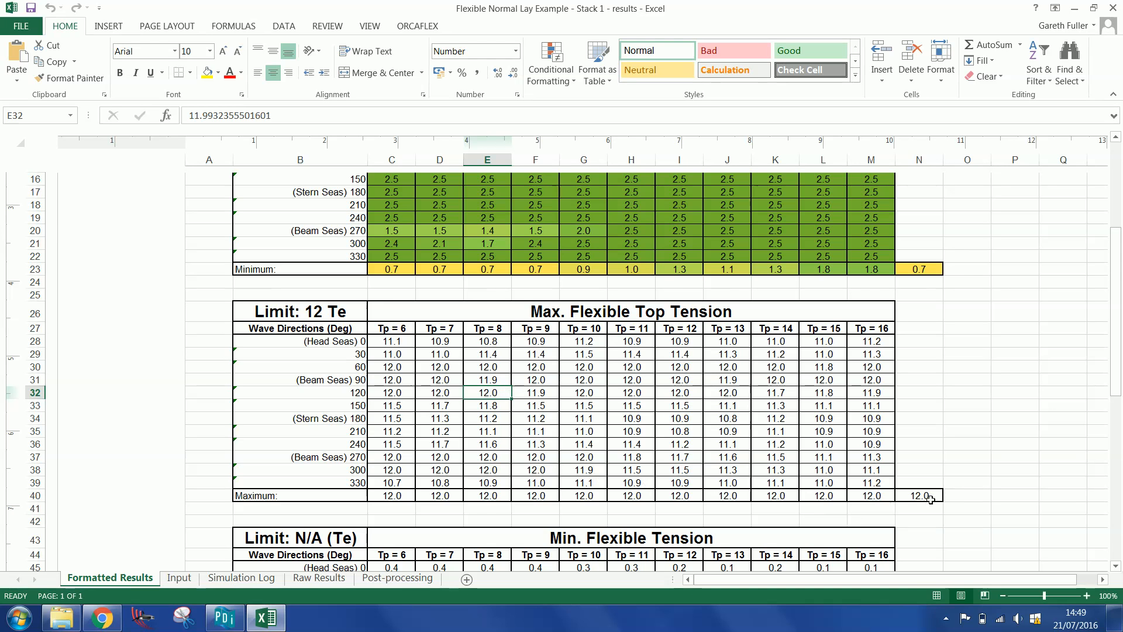
{"action": "scroll", "coordinate": [513, 445], "scroll_direction": "down", "scroll_amount": 3}
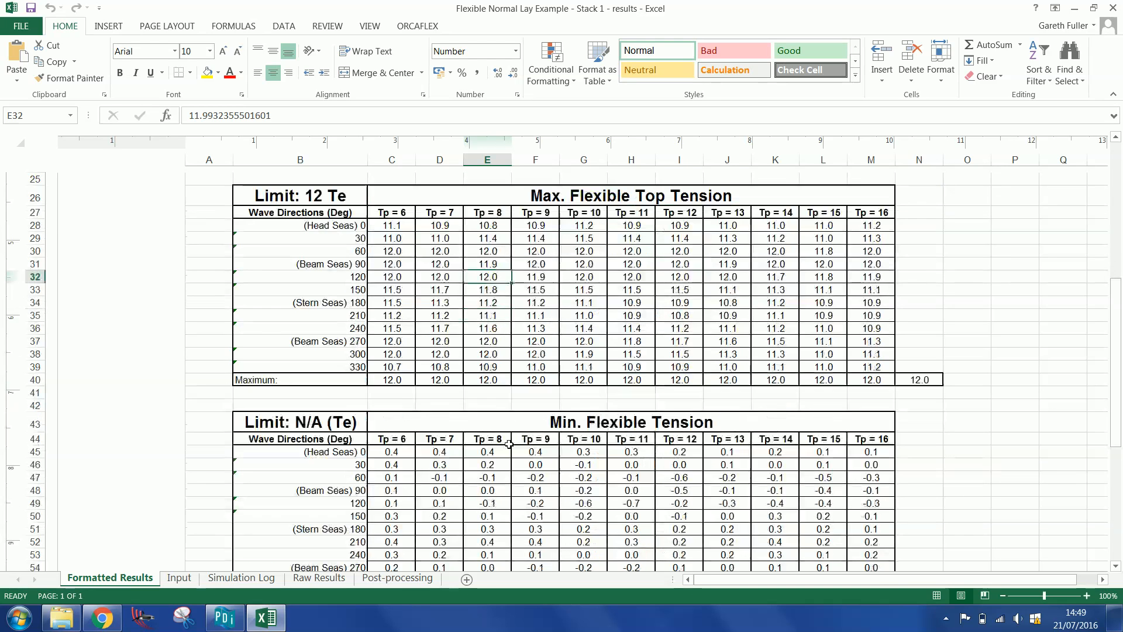
{"action": "scroll", "coordinate": [468, 284], "scroll_direction": "down", "scroll_amount": 2}
{"action": "scroll", "coordinate": [468, 284], "scroll_direction": "down", "scroll_amount": 1}
{"action": "scroll", "coordinate": [467, 269], "scroll_direction": "up", "scroll_amount": 7}
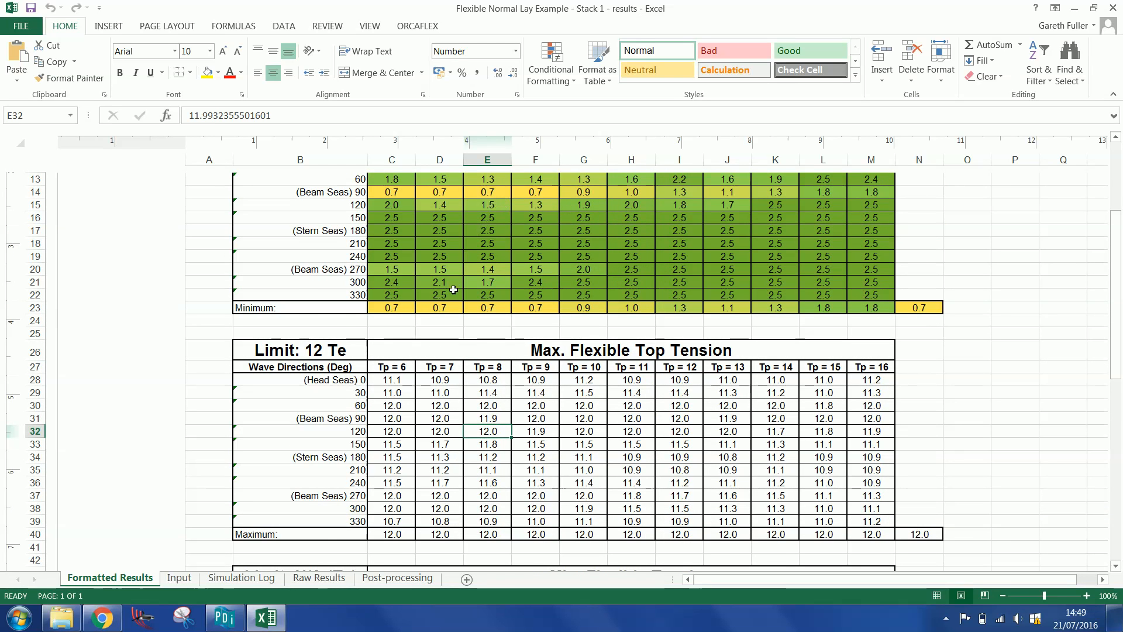
{"action": "scroll", "coordinate": [493, 266], "scroll_direction": "up", "scroll_amount": 3}
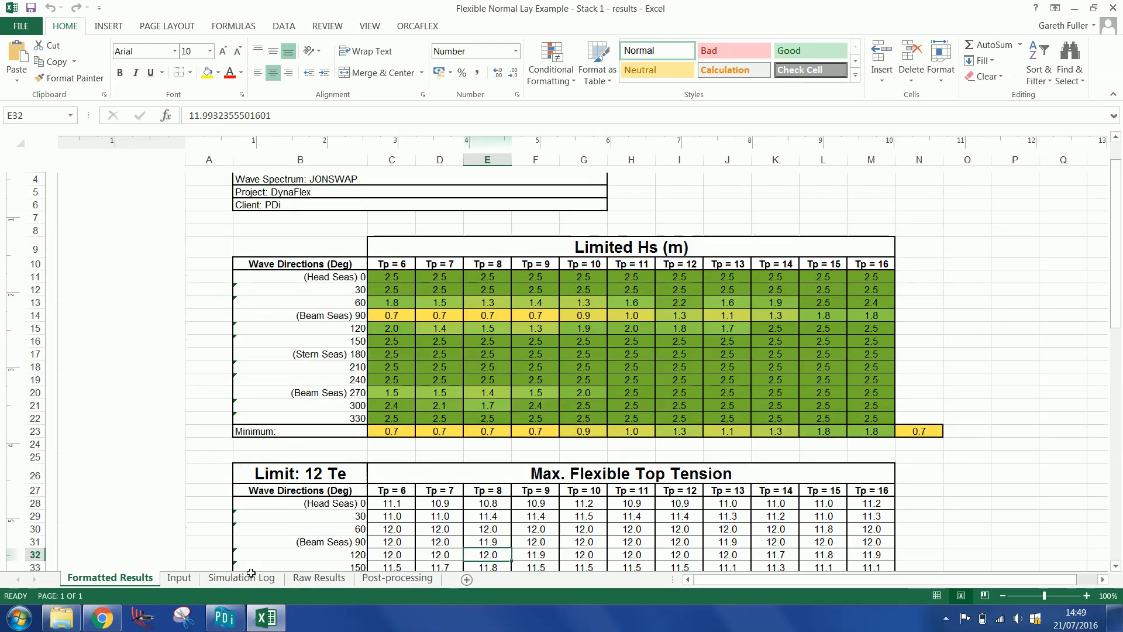
Step: Look through the unformatted tables on the Raw Results sheet and view the Post-processing sheet
{"action": "left_click", "coordinate": [319, 578]}
{"action": "scroll", "coordinate": [286, 433], "scroll_direction": "down", "scroll_amount": 3}
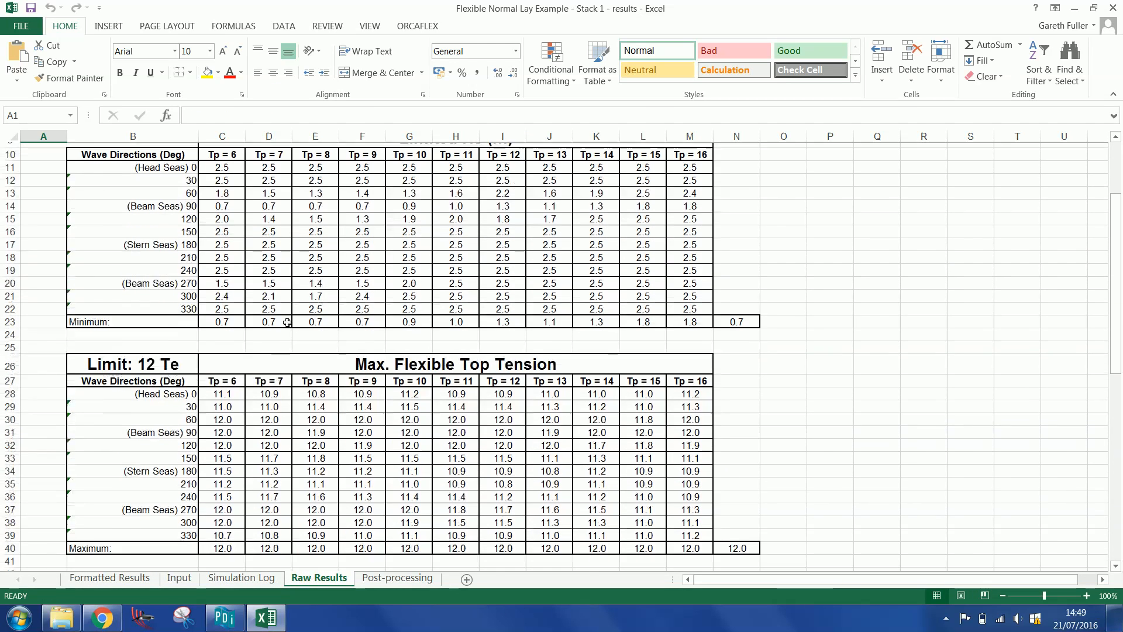
{"action": "scroll", "coordinate": [286, 388], "scroll_direction": "down", "scroll_amount": 3}
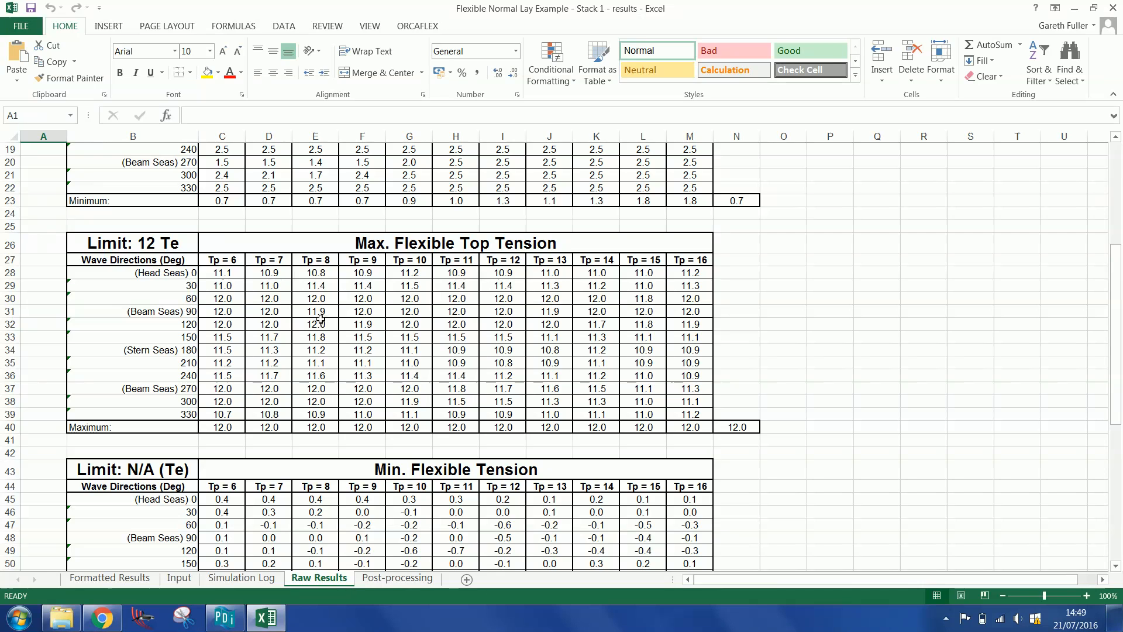
{"action": "scroll", "coordinate": [320, 317], "scroll_direction": "down", "scroll_amount": 3}
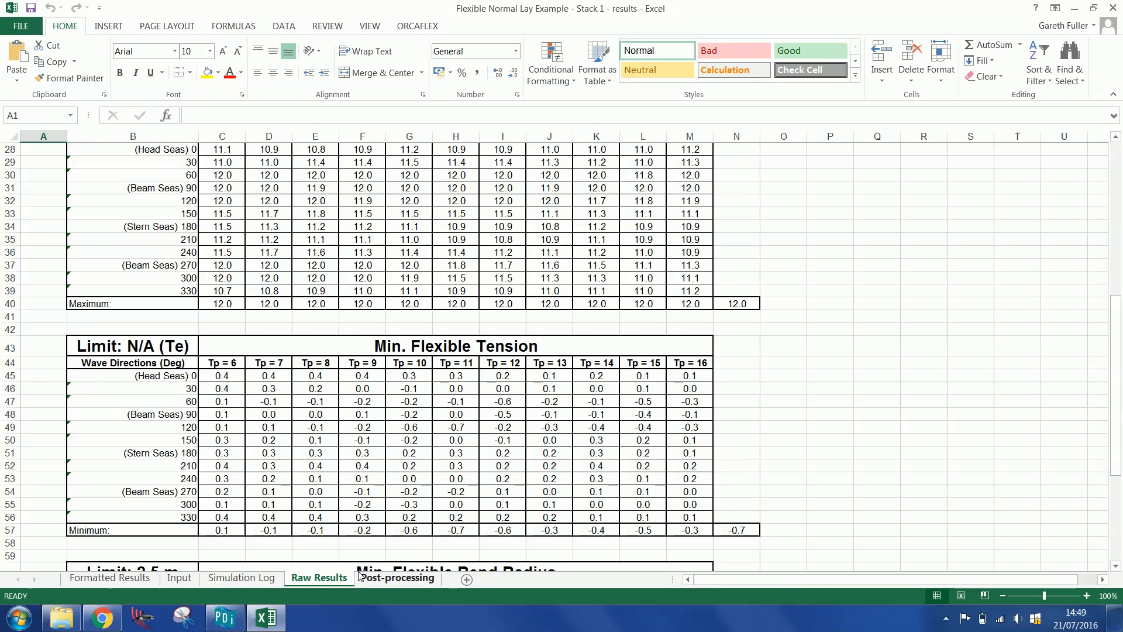
{"action": "left_click", "coordinate": [397, 577]}
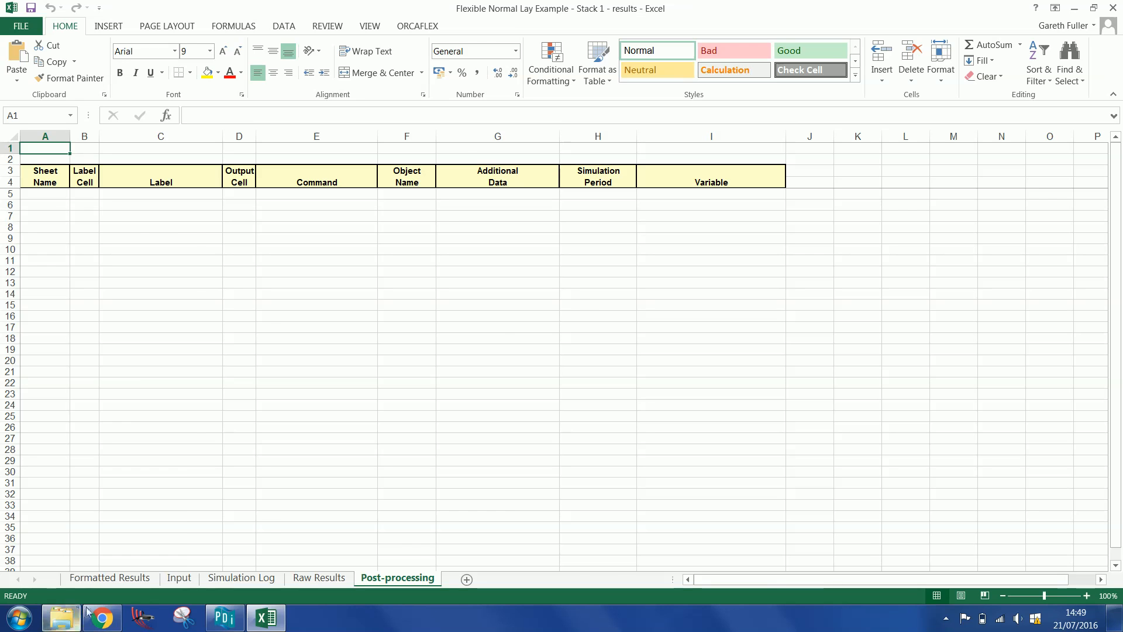
Step: Switch to the output files_1 folder in Windows Explorer and locate the PostProcessing file
{"action": "left_click", "coordinate": [71, 624]}
{"action": "left_click", "coordinate": [237, 113]}
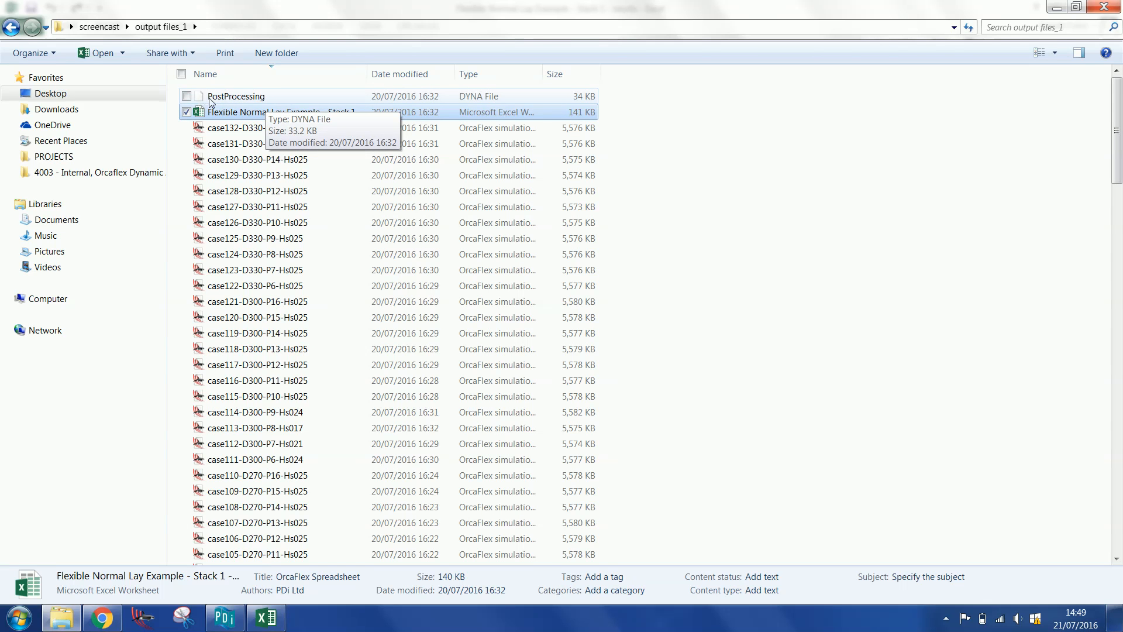
{"action": "left_click", "coordinate": [802, 198]}
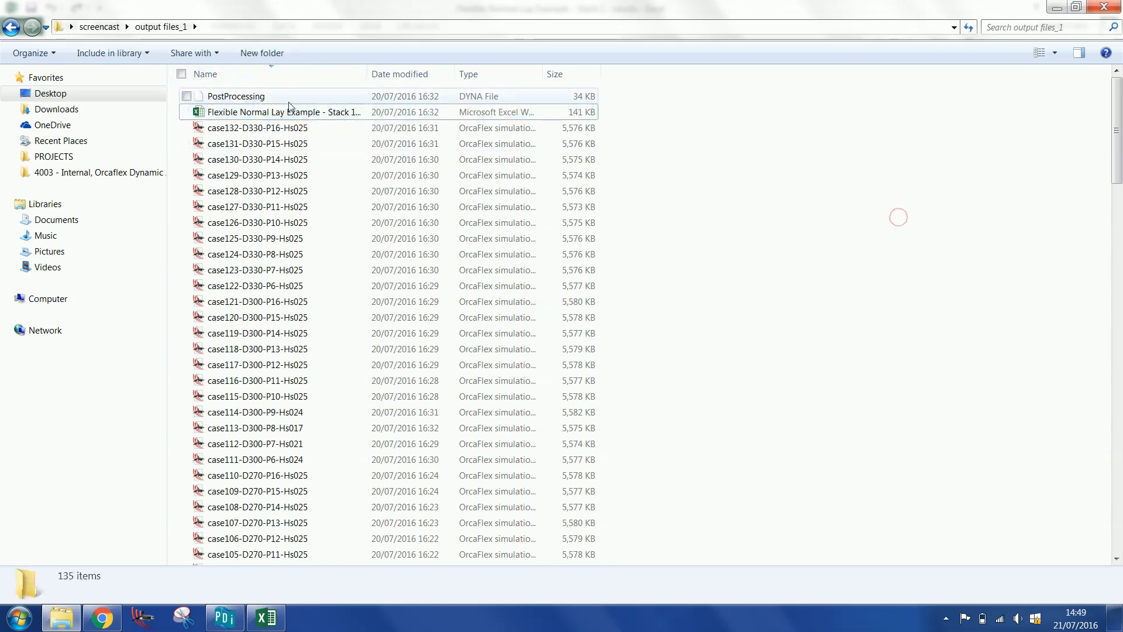
Step: Switch to DynaFlex and change from Dynamic Analysis to Post Processing mode
{"action": "left_click", "coordinate": [233, 615]}
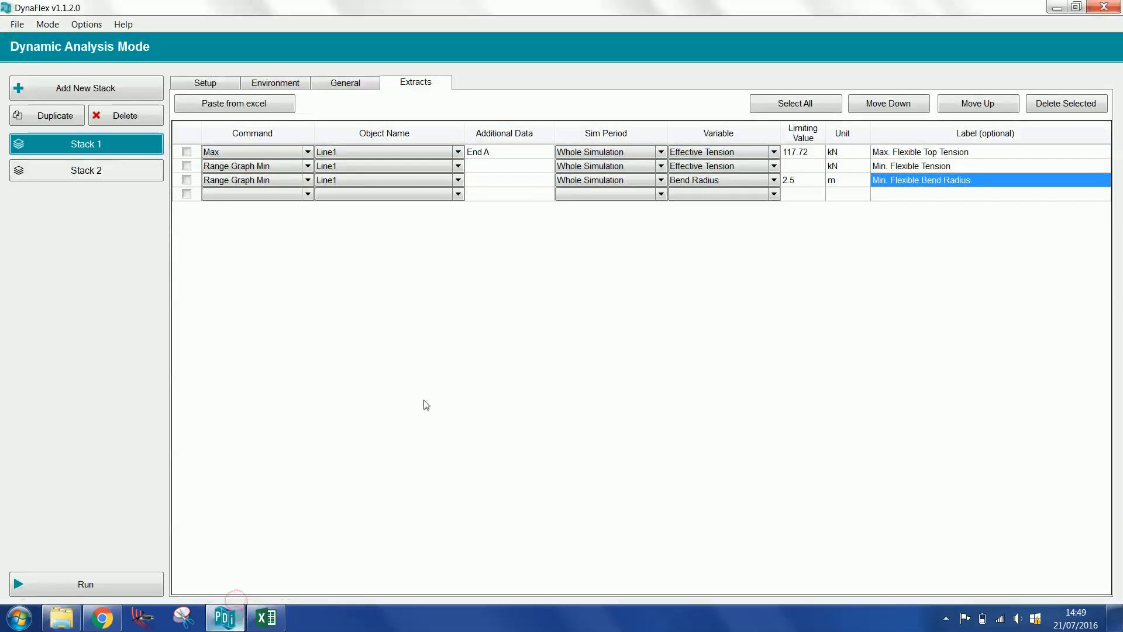
{"action": "left_click", "coordinate": [44, 24]}
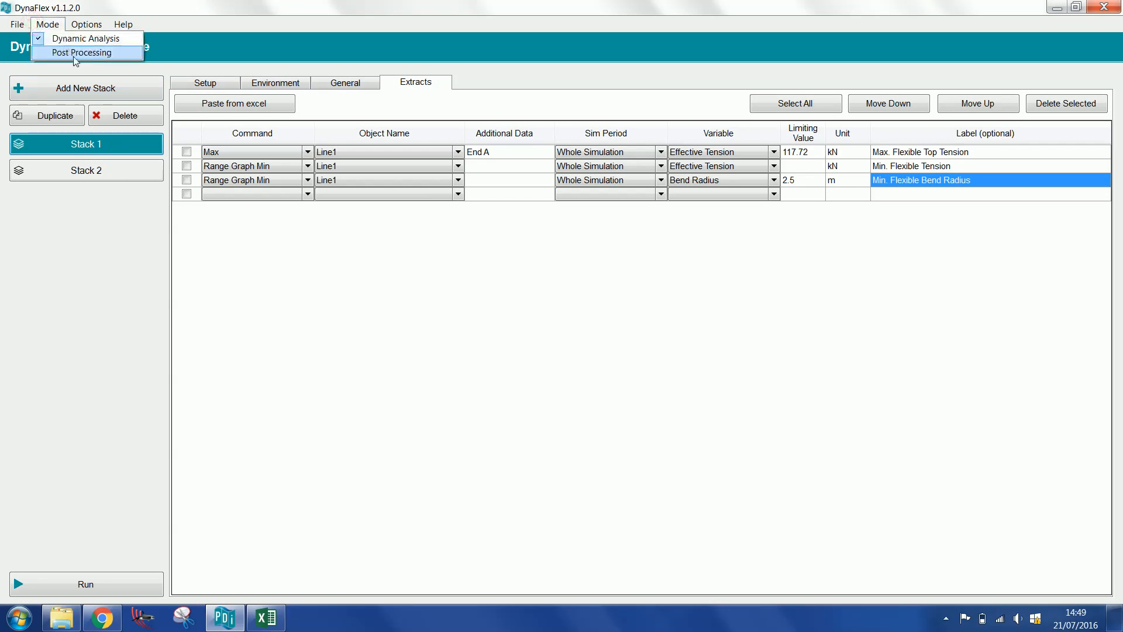
{"action": "left_click", "coordinate": [75, 56]}
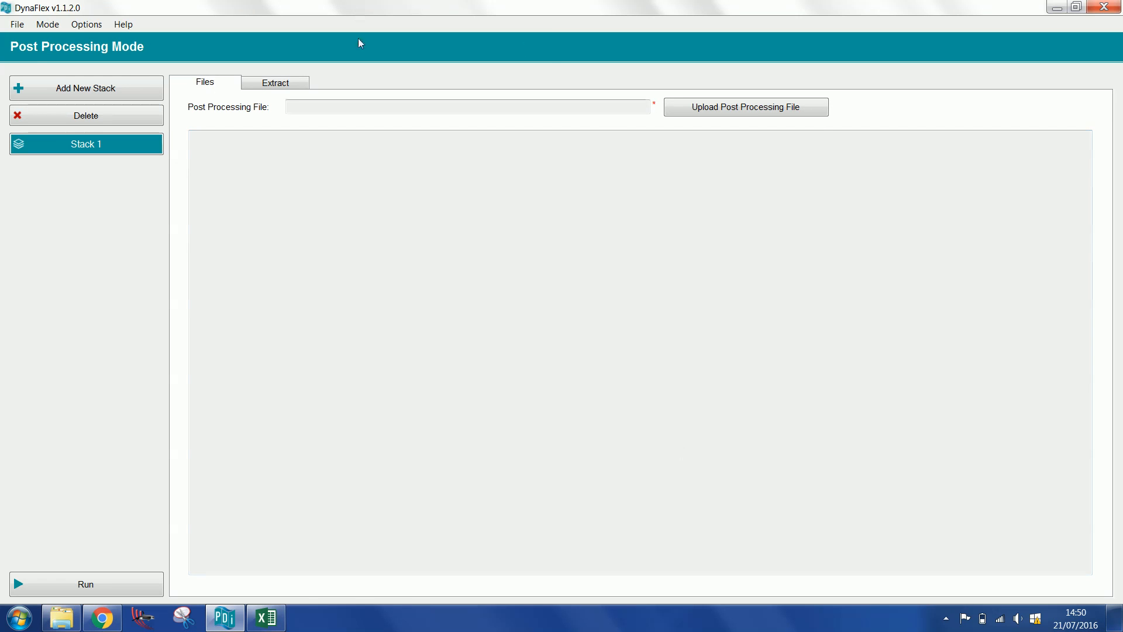
Step: Upload the PostProcessing file from the output files_1 folder and view Stack 1's extracts
{"action": "left_click", "coordinate": [744, 110]}
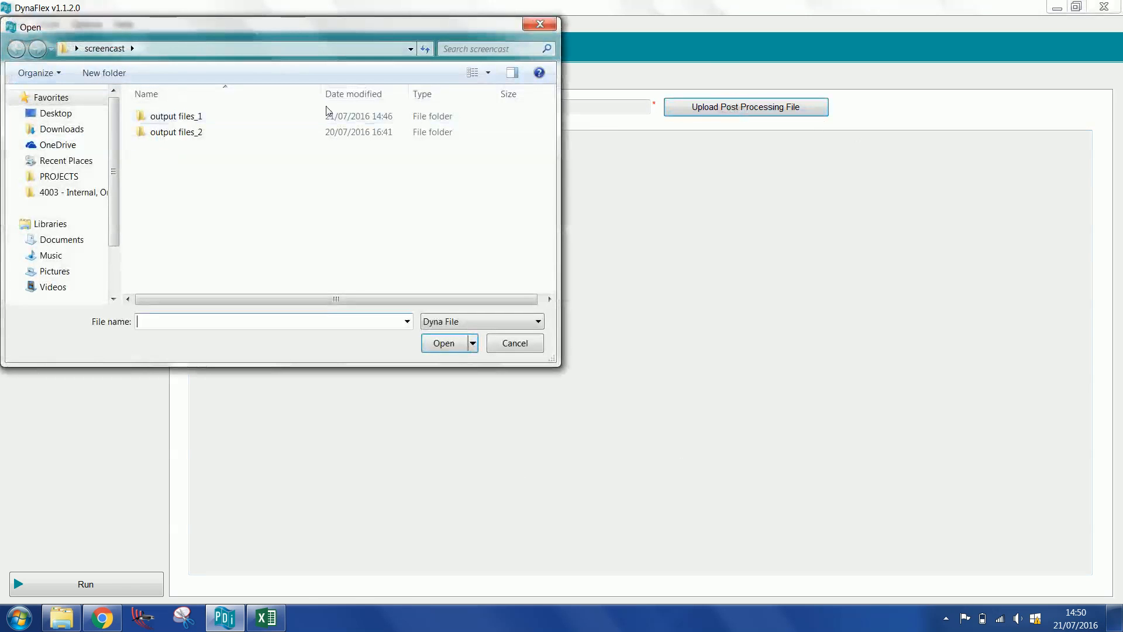
{"action": "double_click", "coordinate": [187, 116]}
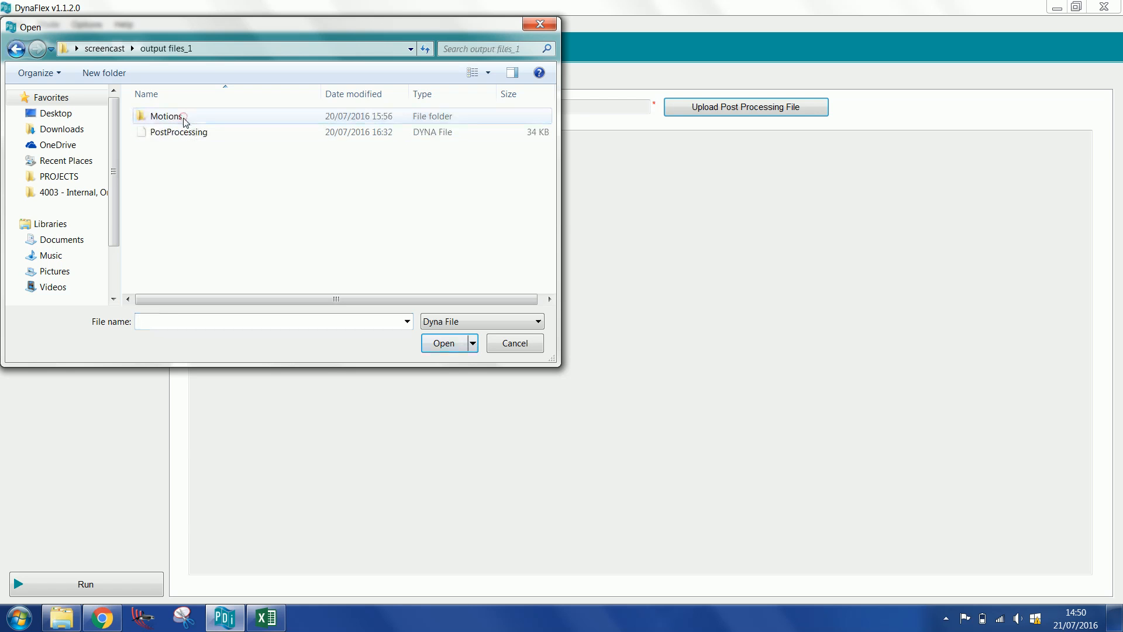
{"action": "double_click", "coordinate": [171, 135]}
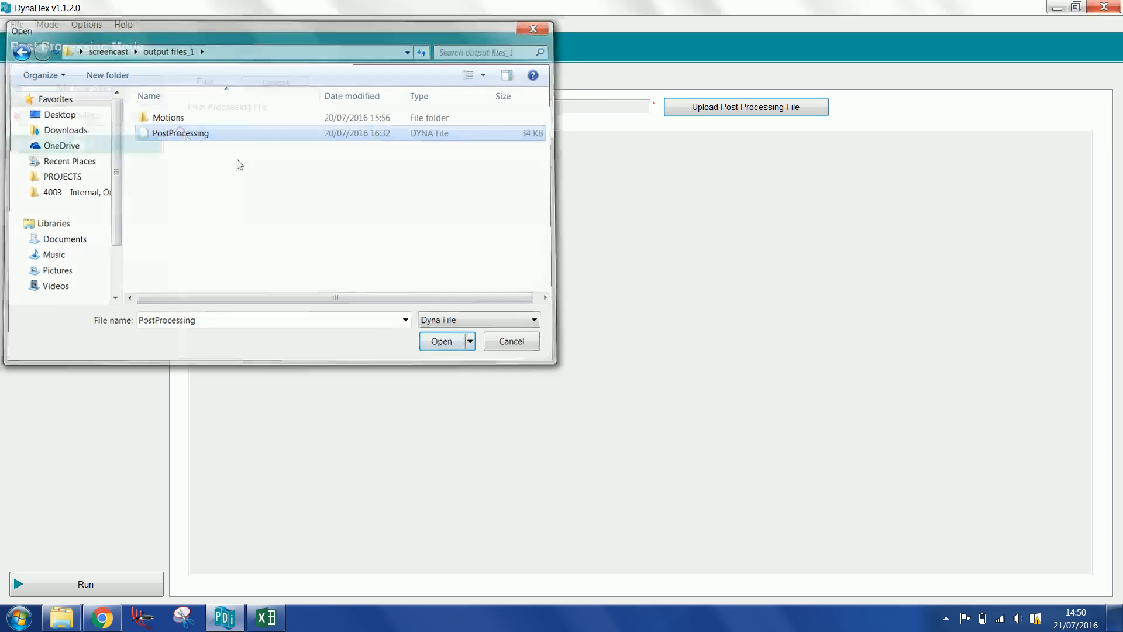
{"action": "left_click", "coordinate": [290, 85]}
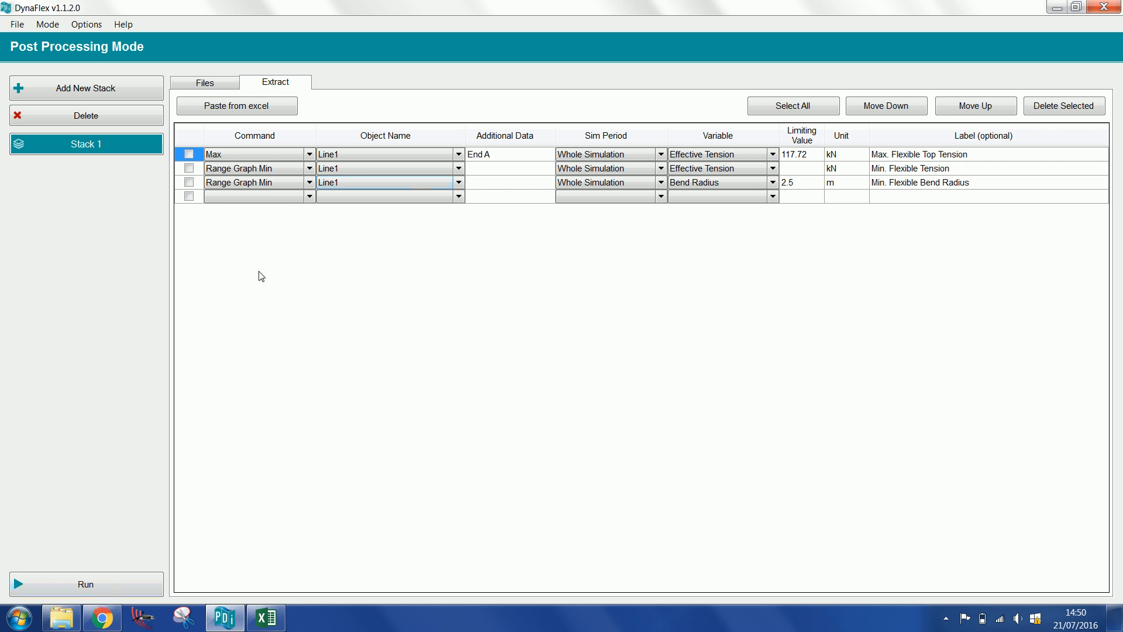
Step: Return to the output files_1 folder in Windows Explorer and look over the simulation files and the PostProcessing file
{"action": "left_click", "coordinate": [61, 617]}
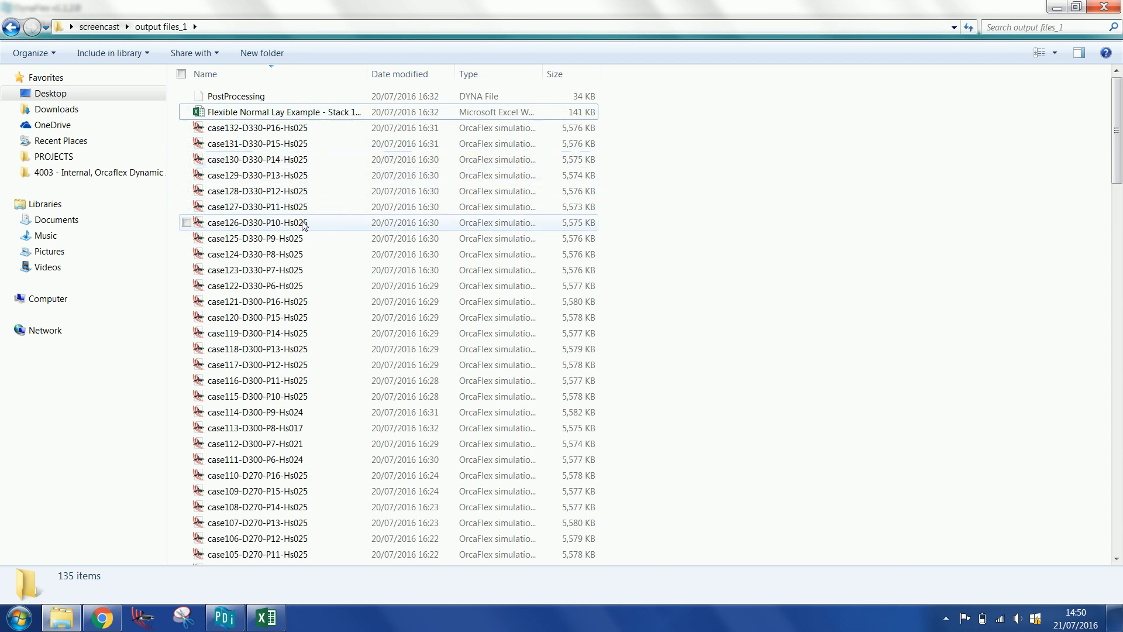
{"action": "scroll", "coordinate": [327, 217], "scroll_direction": "down", "scroll_amount": 1}
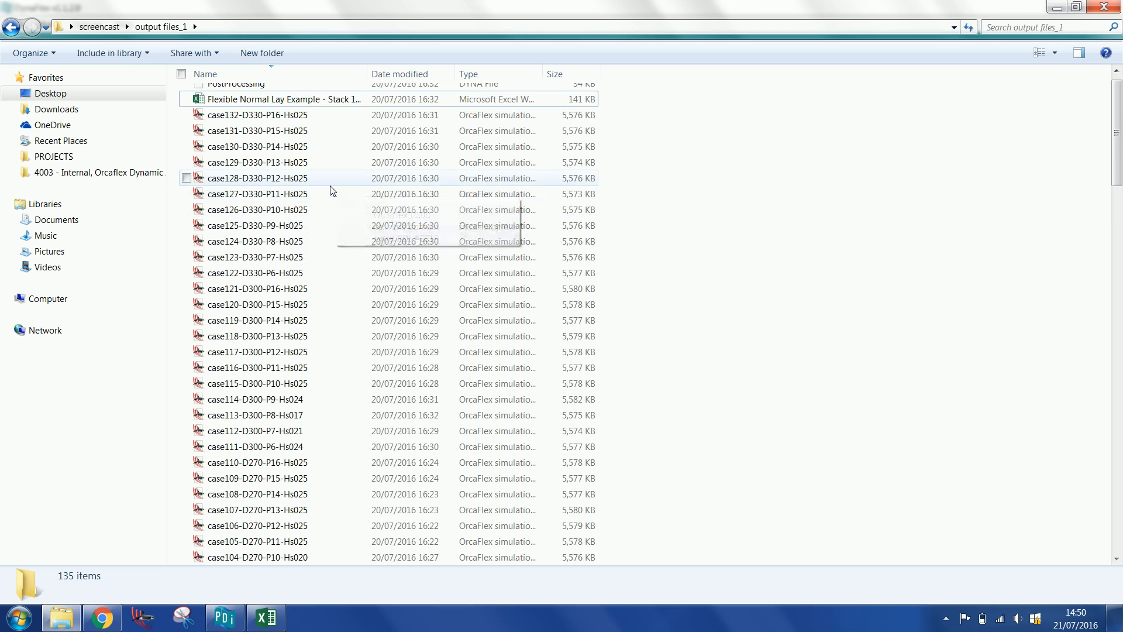
{"action": "scroll", "coordinate": [318, 186], "scroll_direction": "up", "scroll_amount": 1}
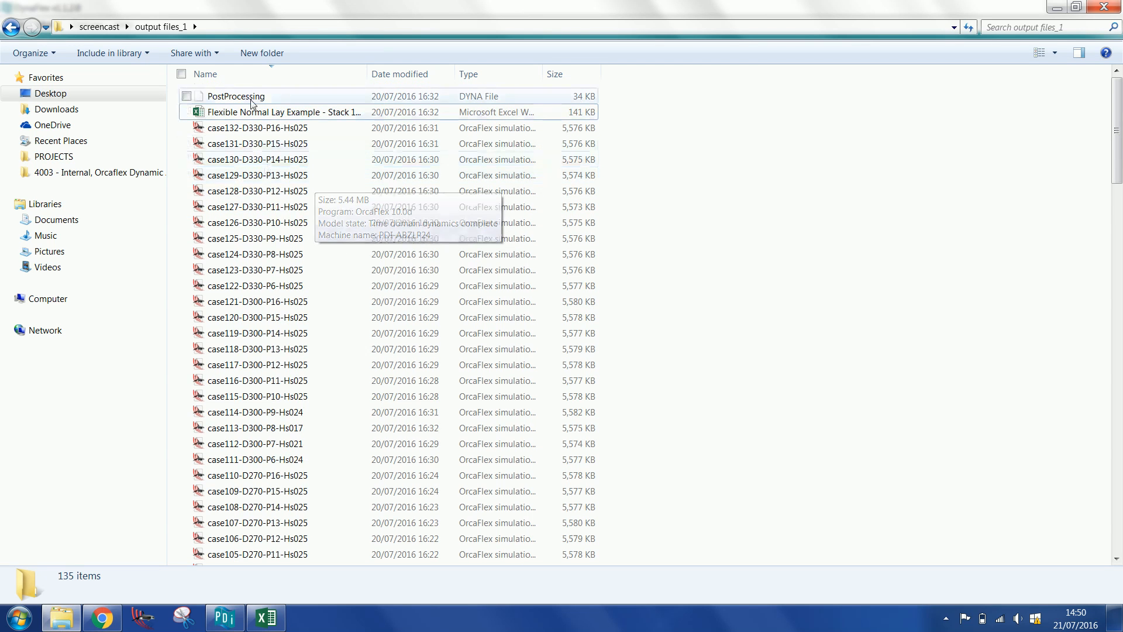